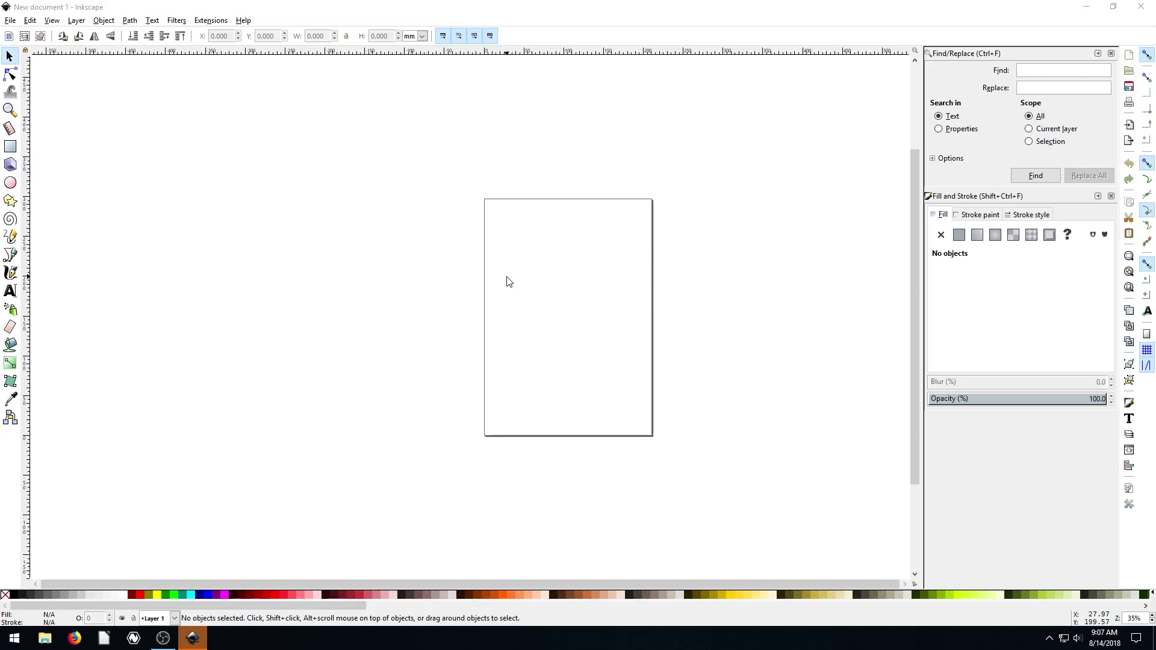
- Close the docked Find/Replace and Fill and Stroke panels so the blank page fills the canvas
click(1111, 53)
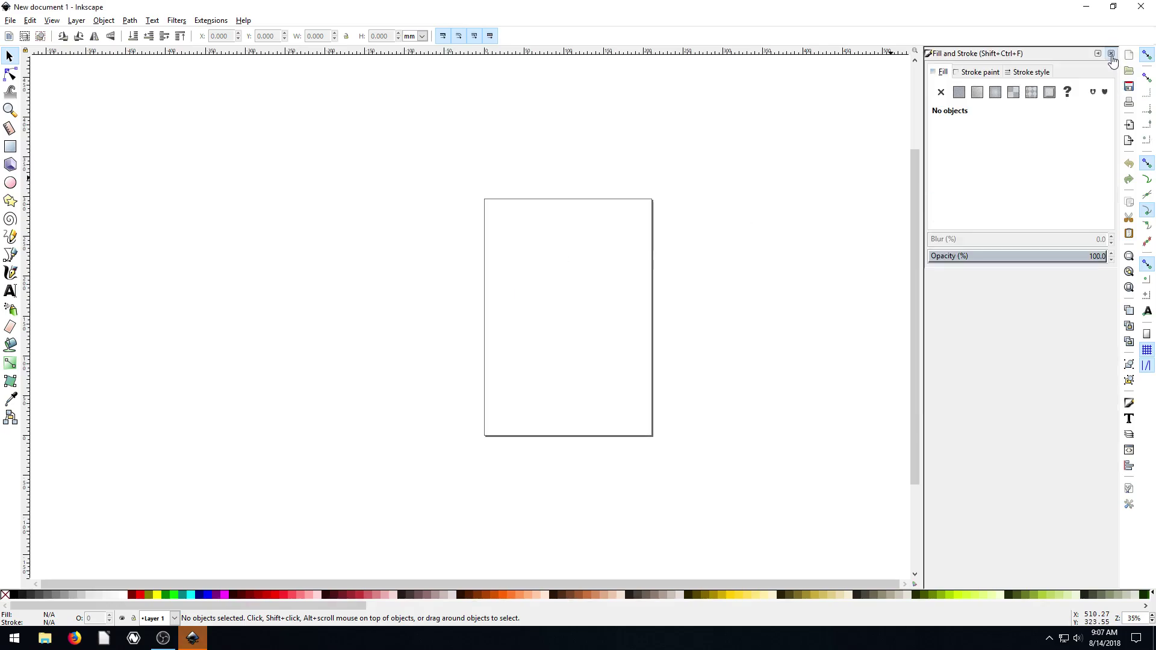
click(1111, 53)
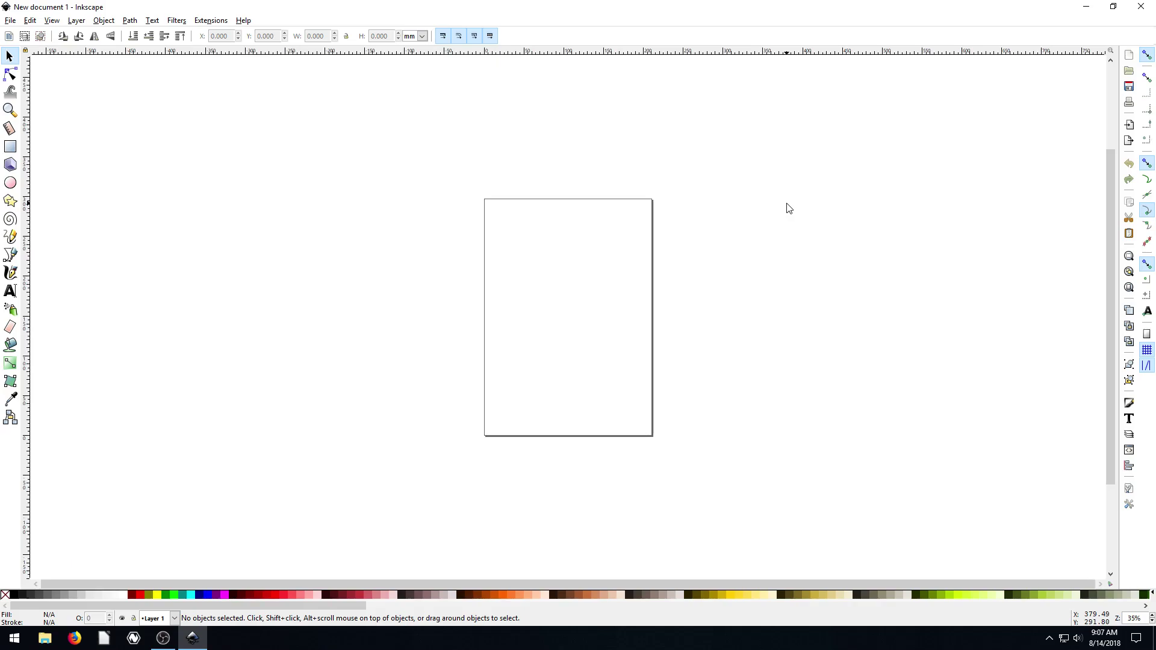
- Open Document Properties and switch the display units to px after briefly trying inches
click(10, 21)
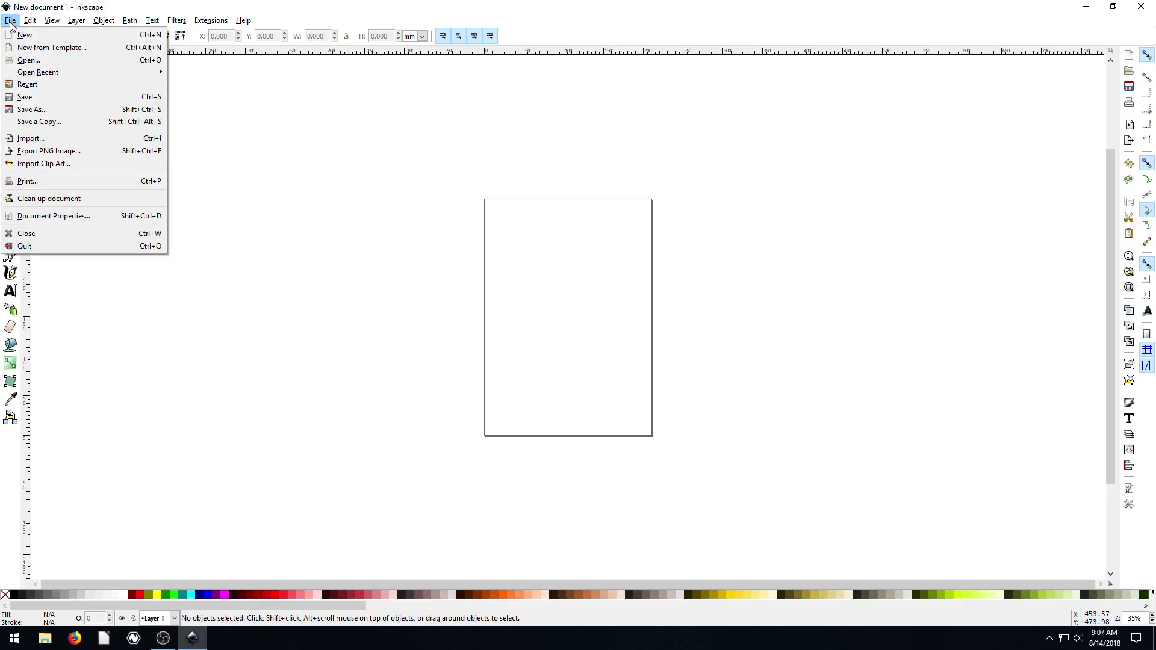
click(64, 222)
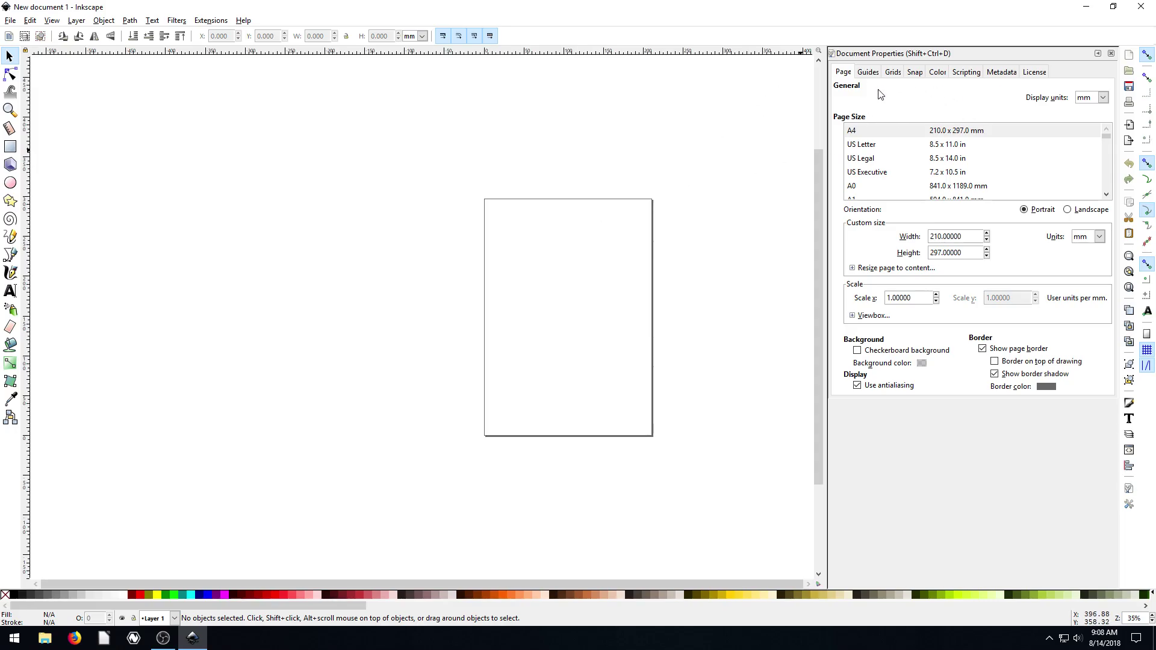
click(1097, 107)
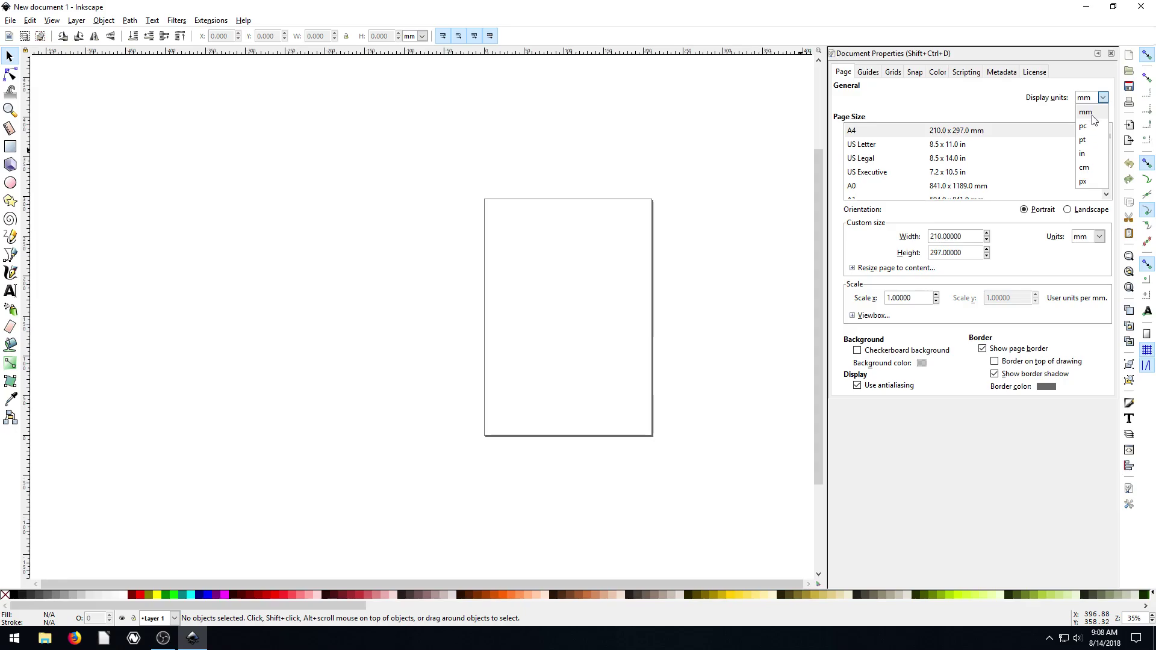
click(1085, 154)
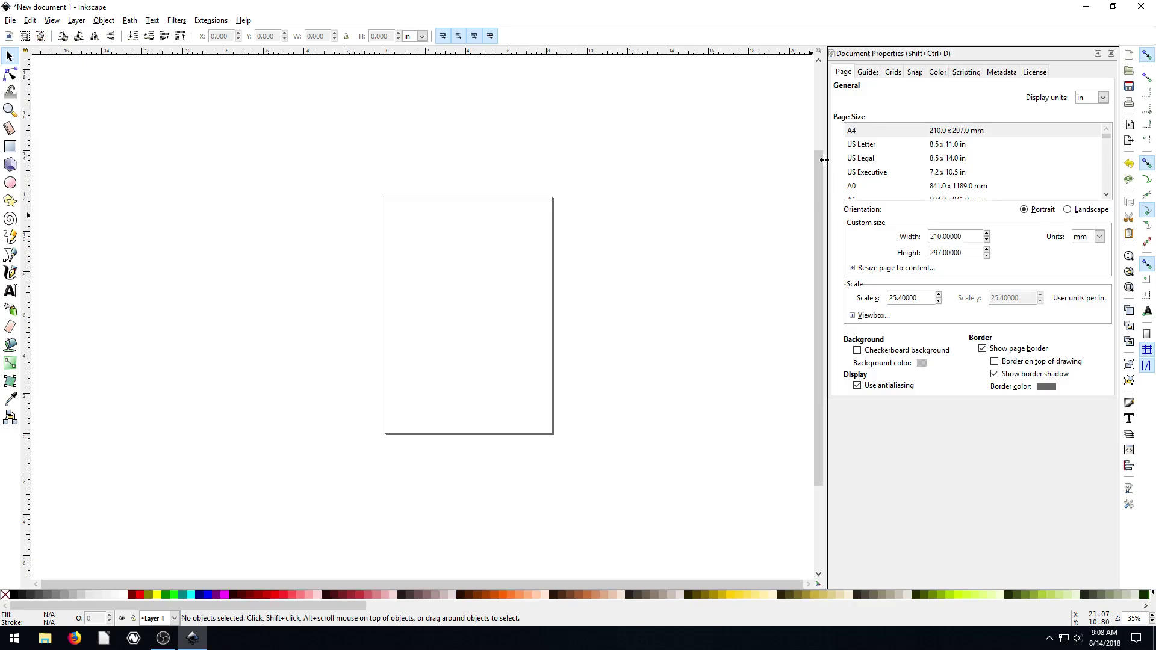
click(1103, 98)
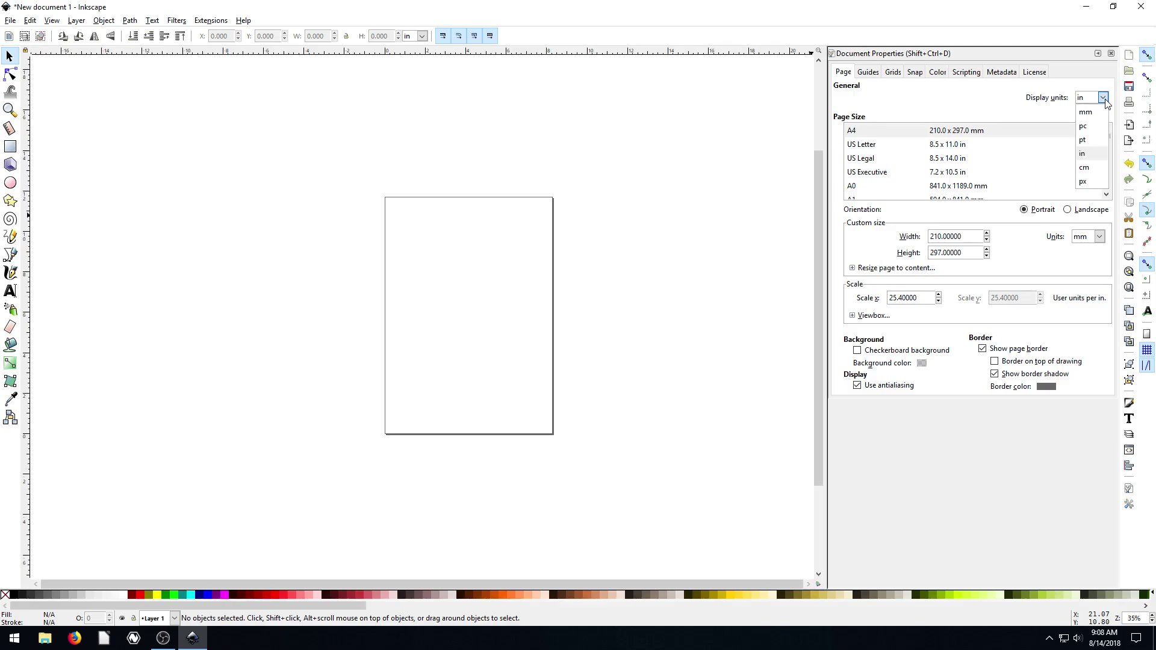
click(1089, 183)
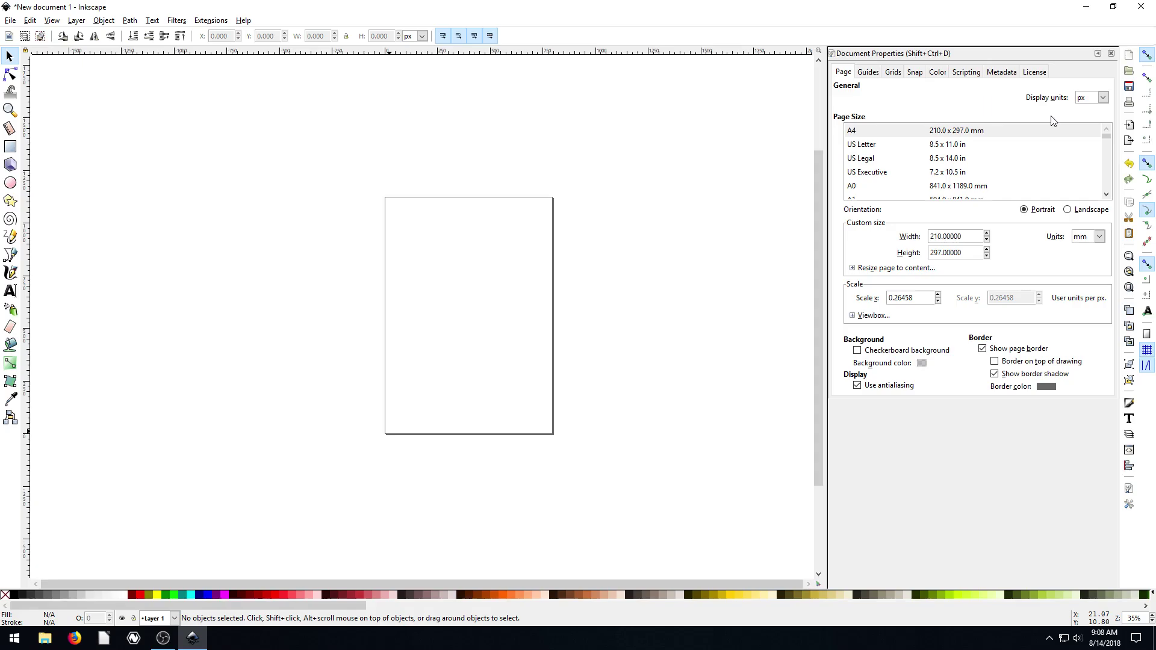
click(1094, 104)
- Keep display units at px, edit the page width, and set the page height to 1080
click(1089, 107)
drag(959, 237, 929, 237)
text(1920)
key(Tab)
click(950, 253)
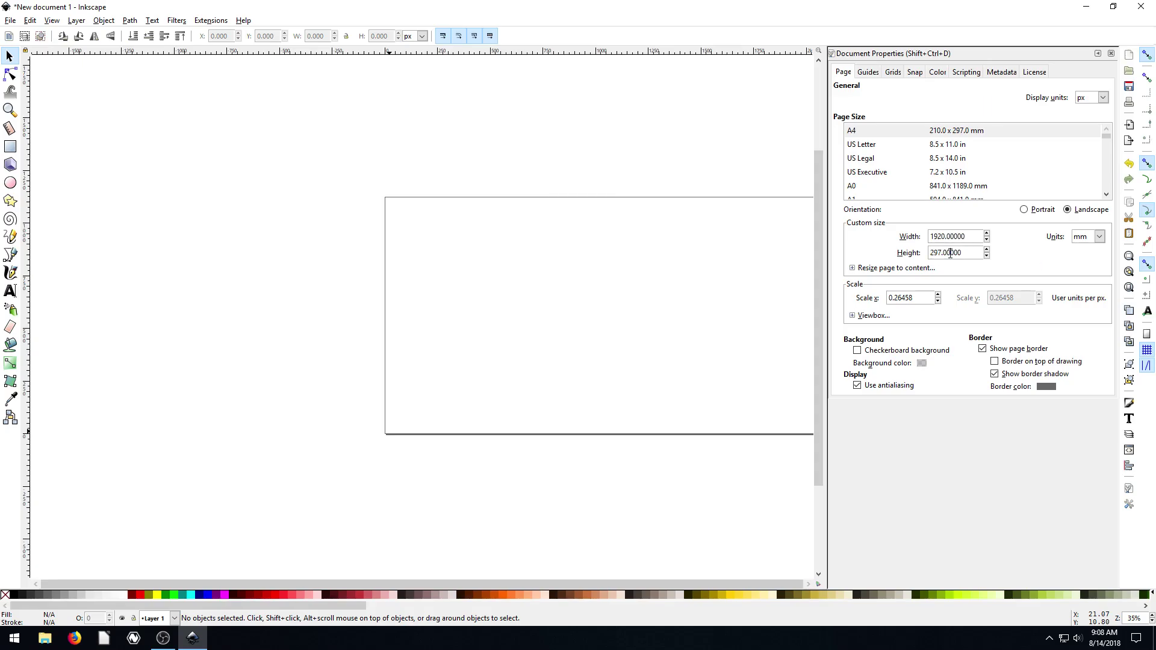
double_click(950, 253)
text(1080)
key(Return)
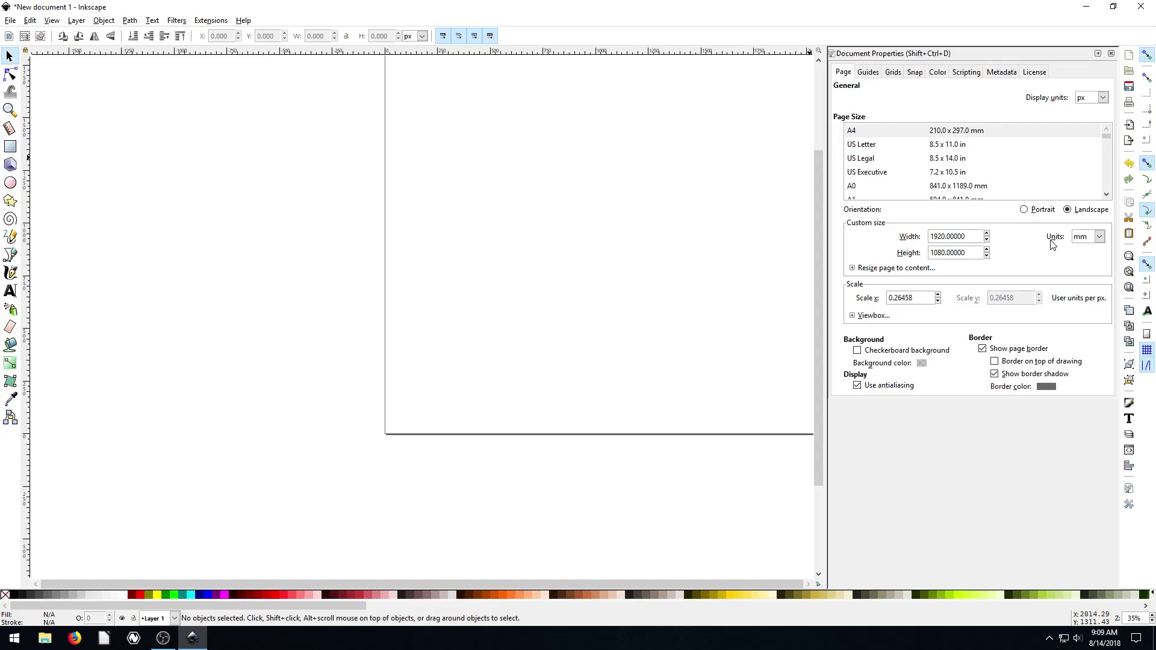
- Switch page size units to px, re-enter the width and 1080 height, then recentre and zoom
click(1097, 237)
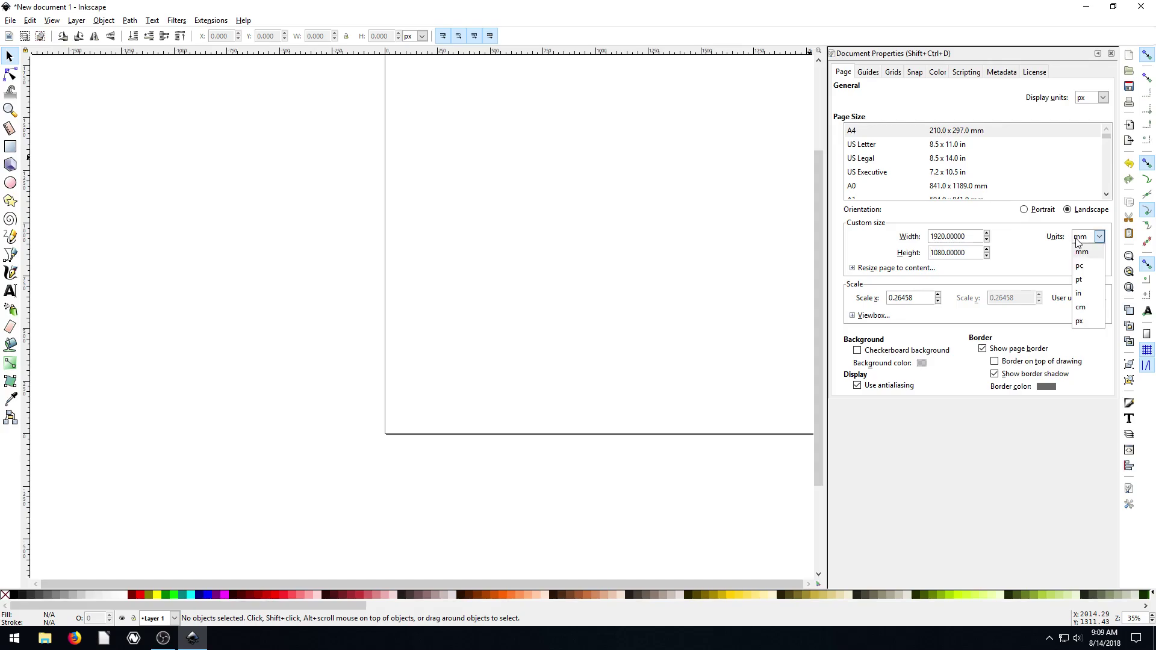
click(1089, 323)
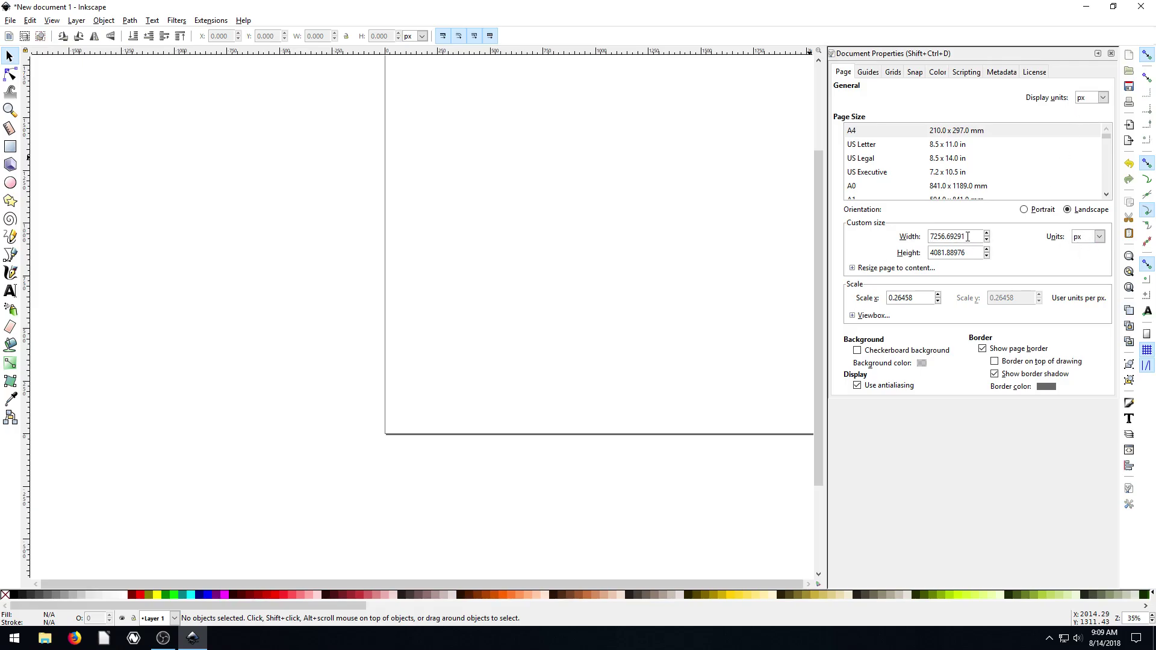
drag(968, 236, 931, 237)
text(10)
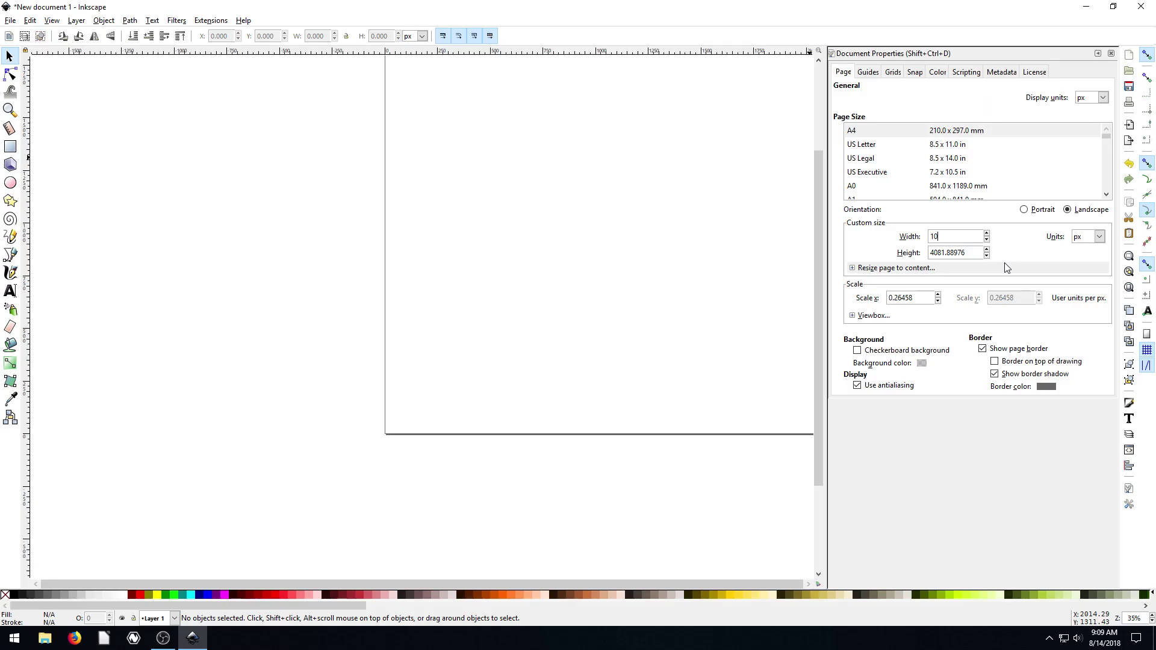
text(20)
double_click(970, 252)
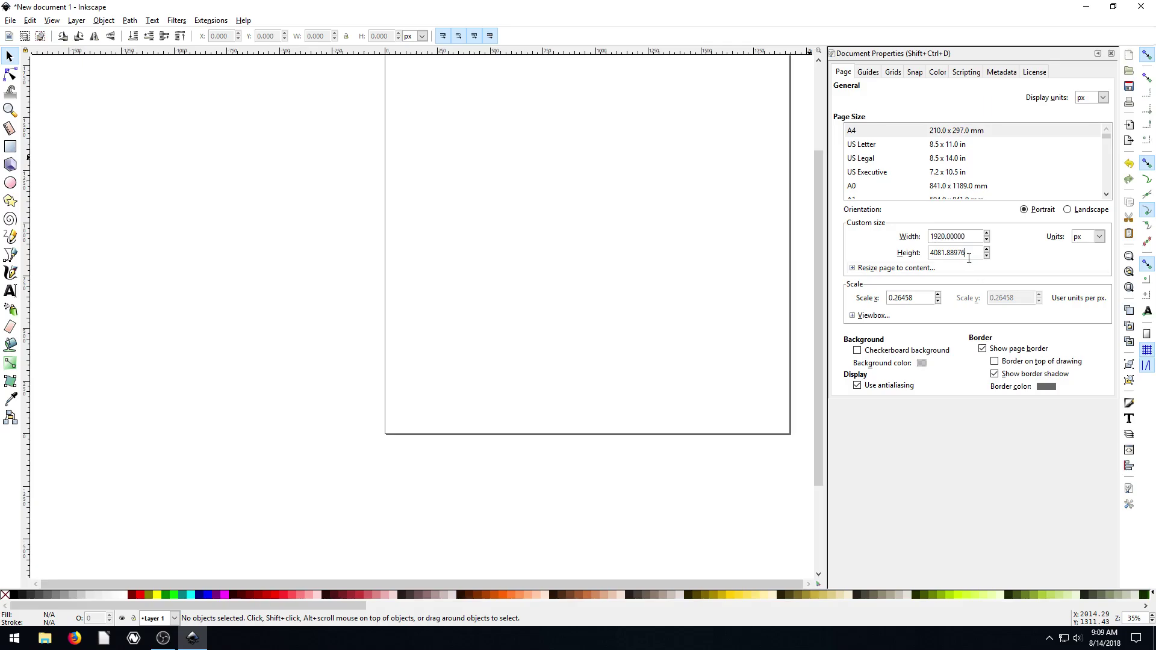
text(1080)
key(Return)
drag(627, 281, 500, 289)
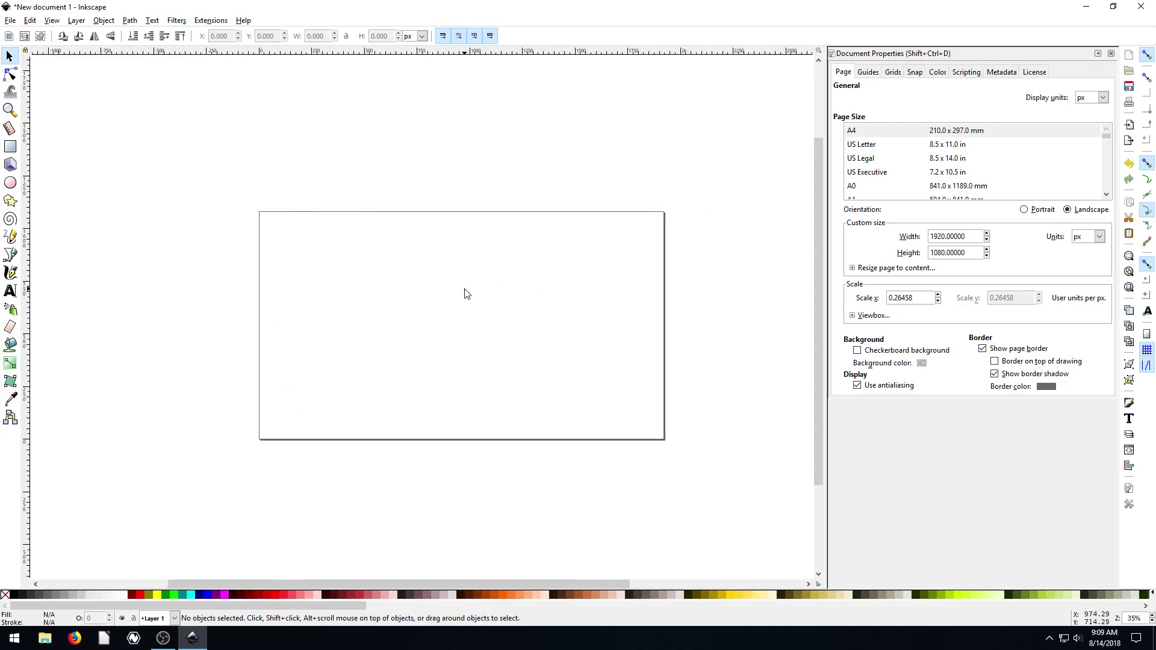
key(plus)
drag(465, 294, 421, 292)
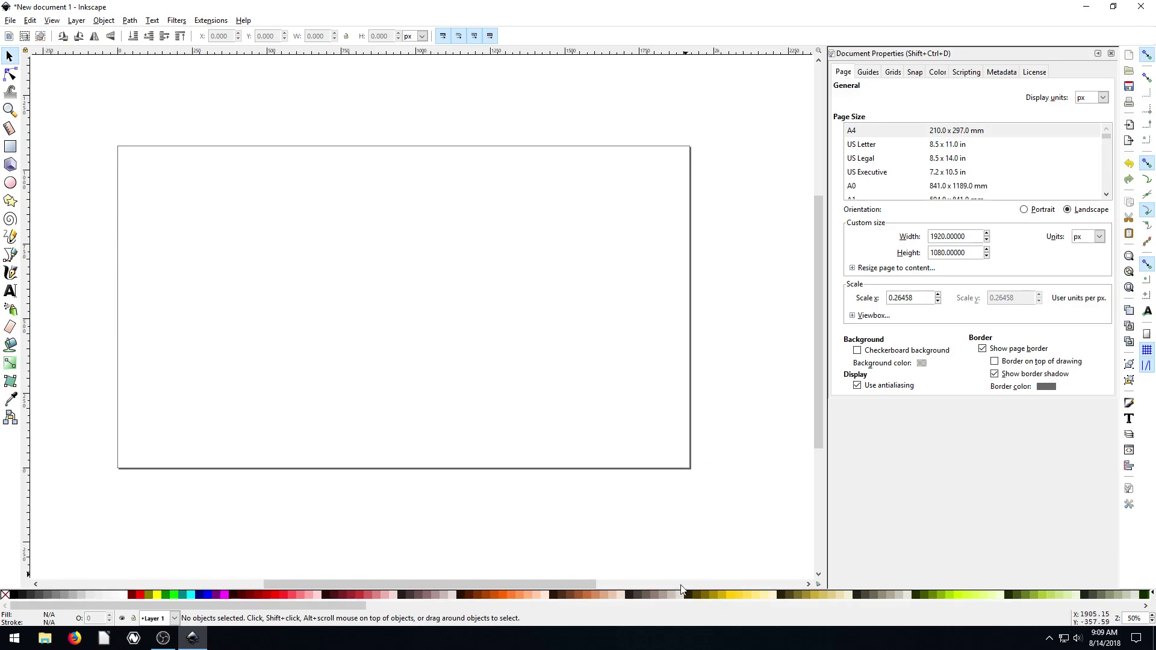
drag(470, 334, 502, 368)
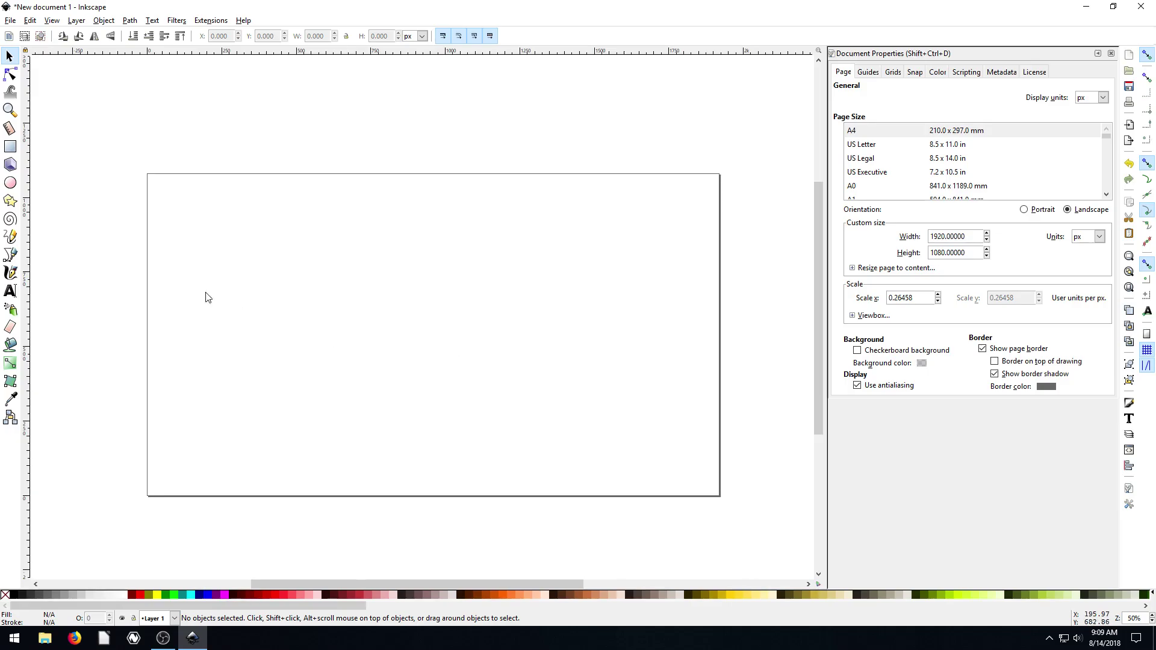
drag(357, 344, 385, 325)
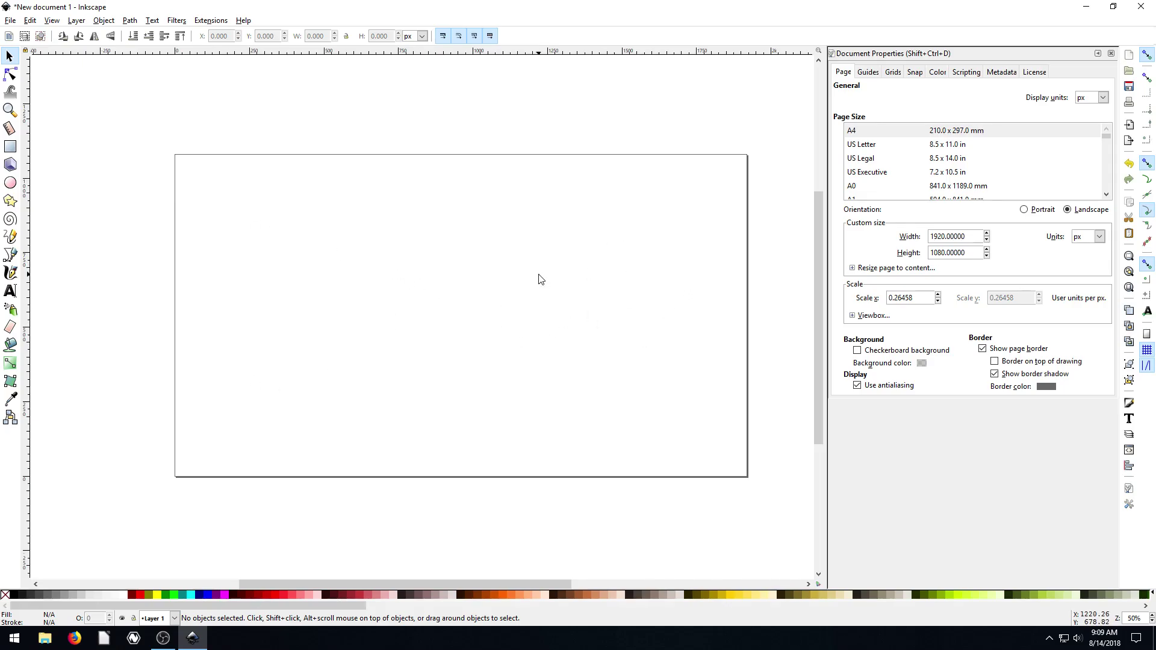
drag(540, 279, 496, 282)
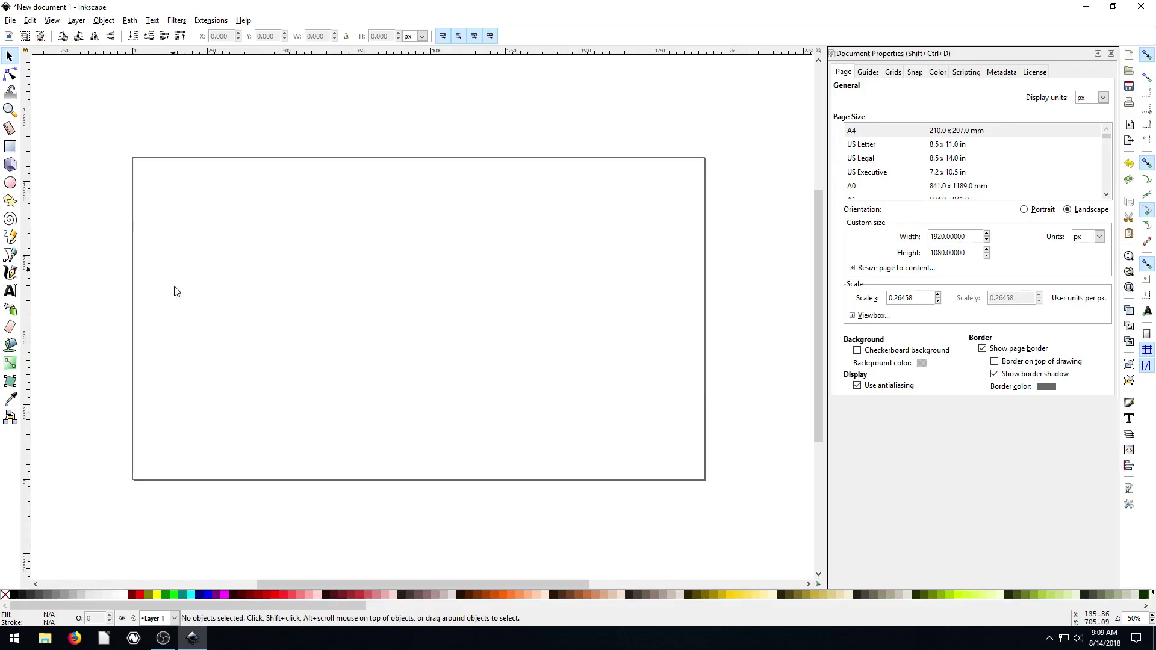
- Turn on the checkerboard background and draw a five-pointed star in the page's upper-left
click(857, 350)
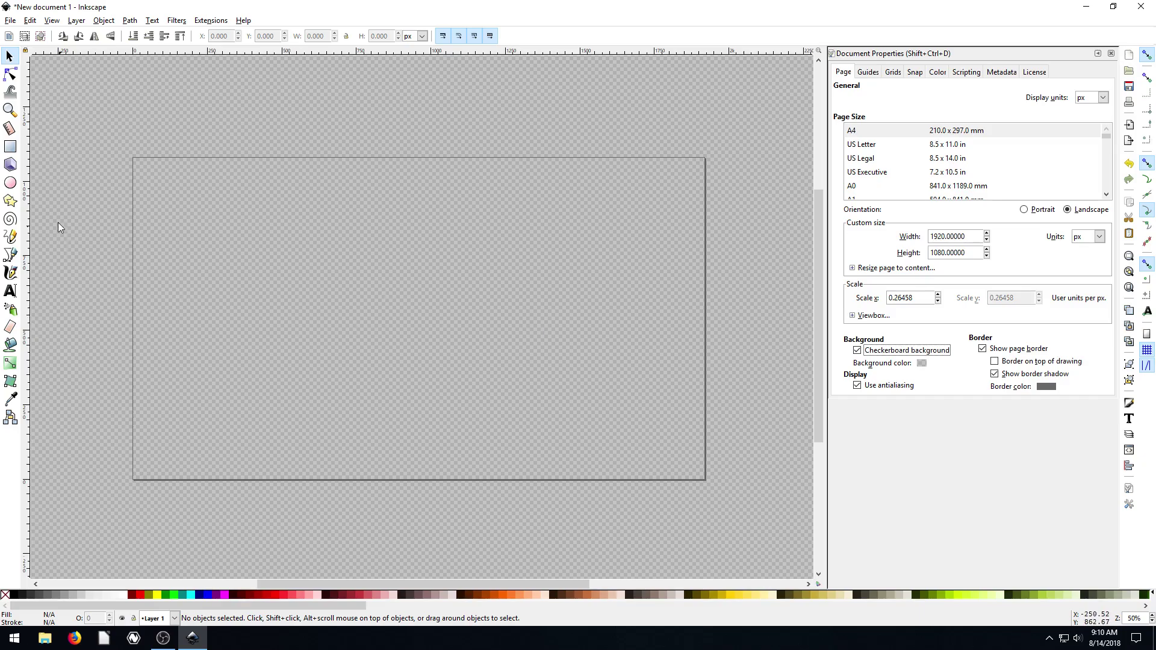
click(11, 201)
drag(344, 251, 408, 306)
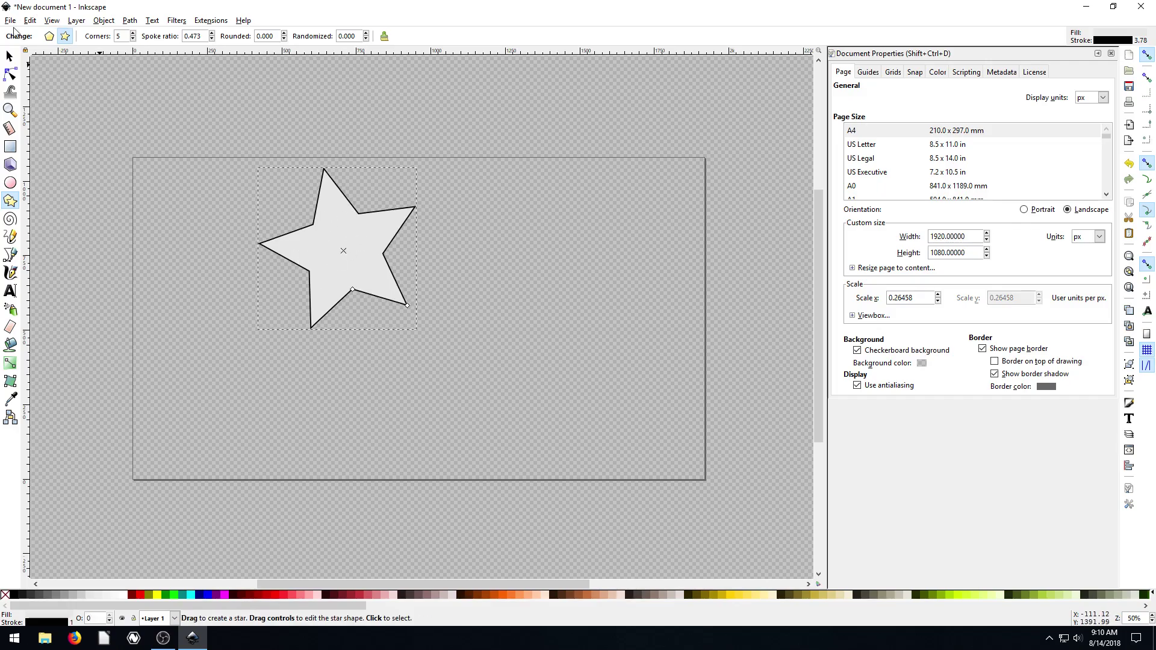
click(9, 56)
drag(337, 233, 304, 289)
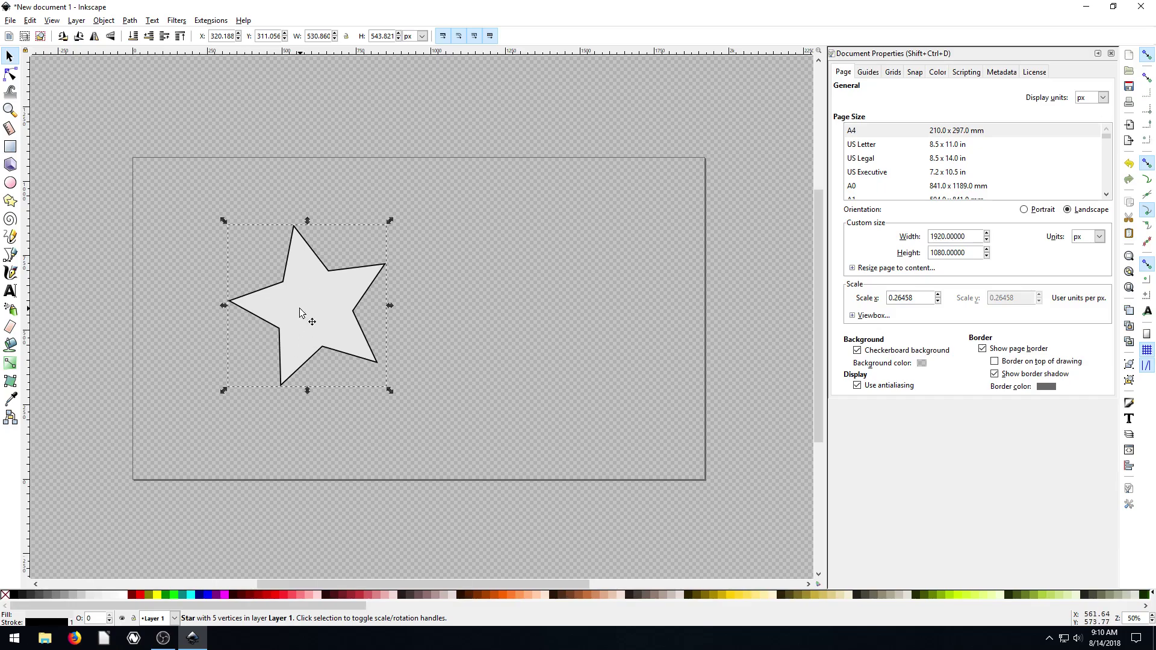
- Give the star a white fill with no outline and fine-tune its position
shift+click(125, 598)
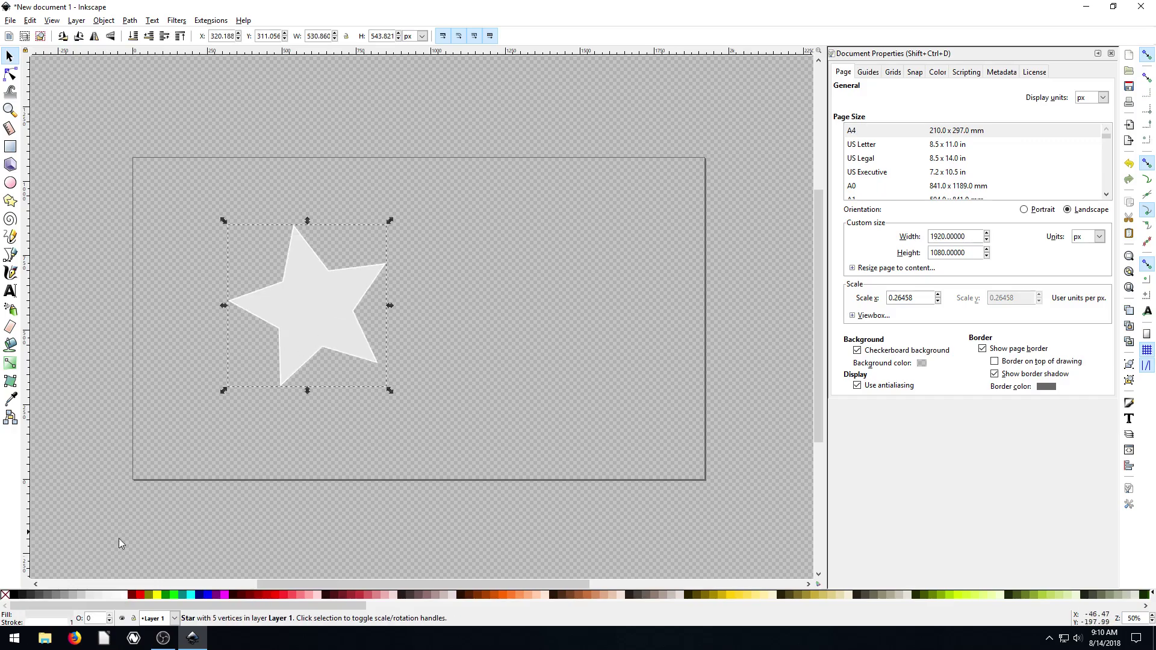
click(125, 598)
click(171, 377)
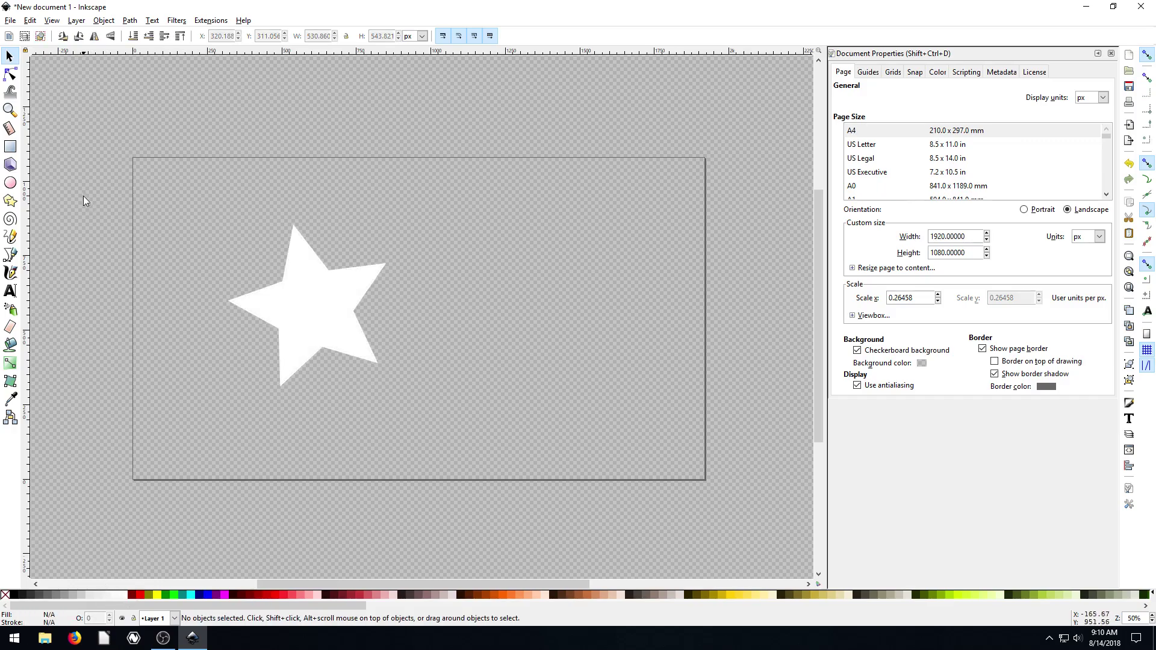
drag(287, 297, 250, 272)
click(857, 351)
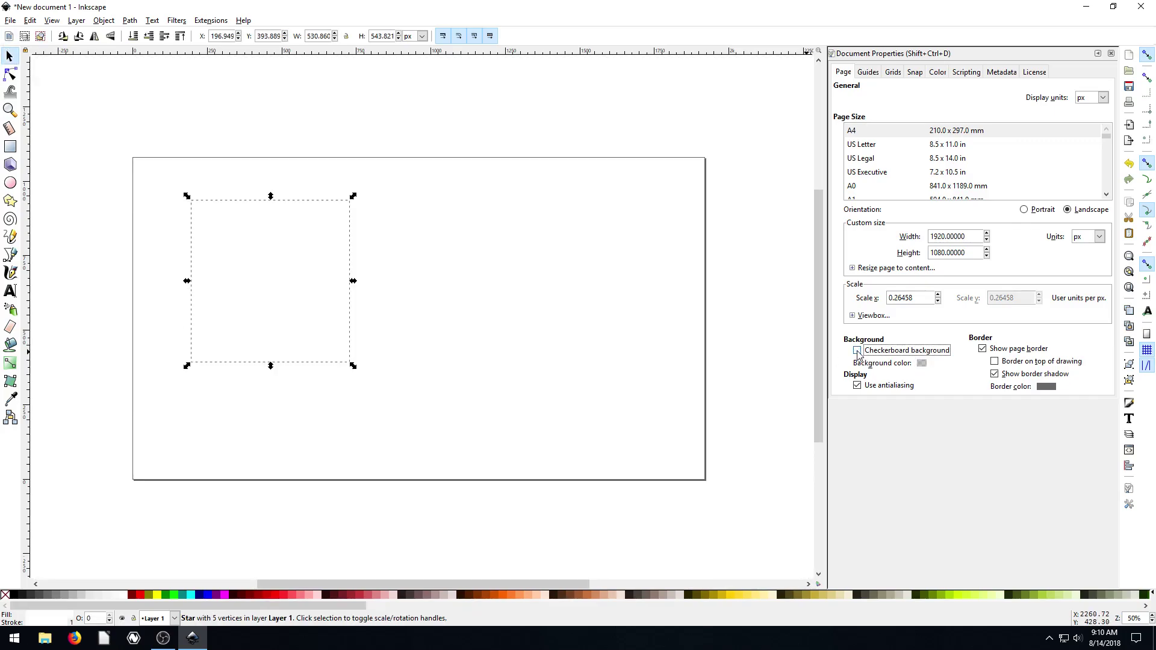
mouse_move(271, 279)
mouse_down()
mouse_move(489, 256)
mouse_move(370, 303)
mouse_move(275, 283)
mouse_up()
click(857, 350)
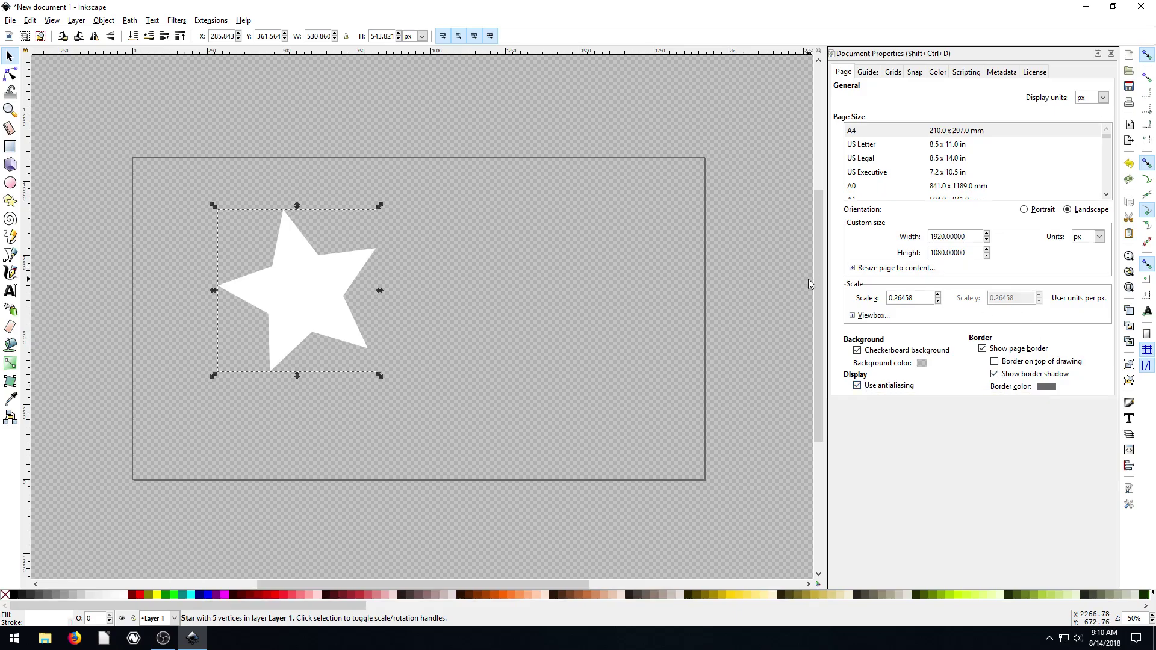
- Check the Guides settings, return to Page settings, and collapse Document Properties
click(870, 72)
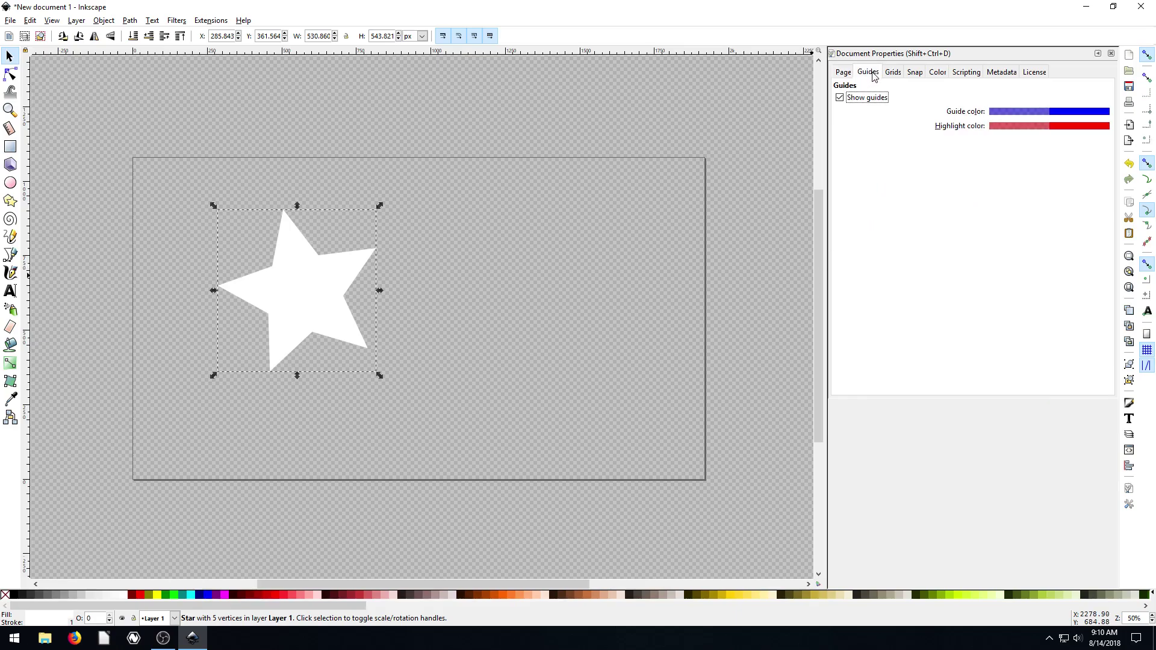
click(845, 73)
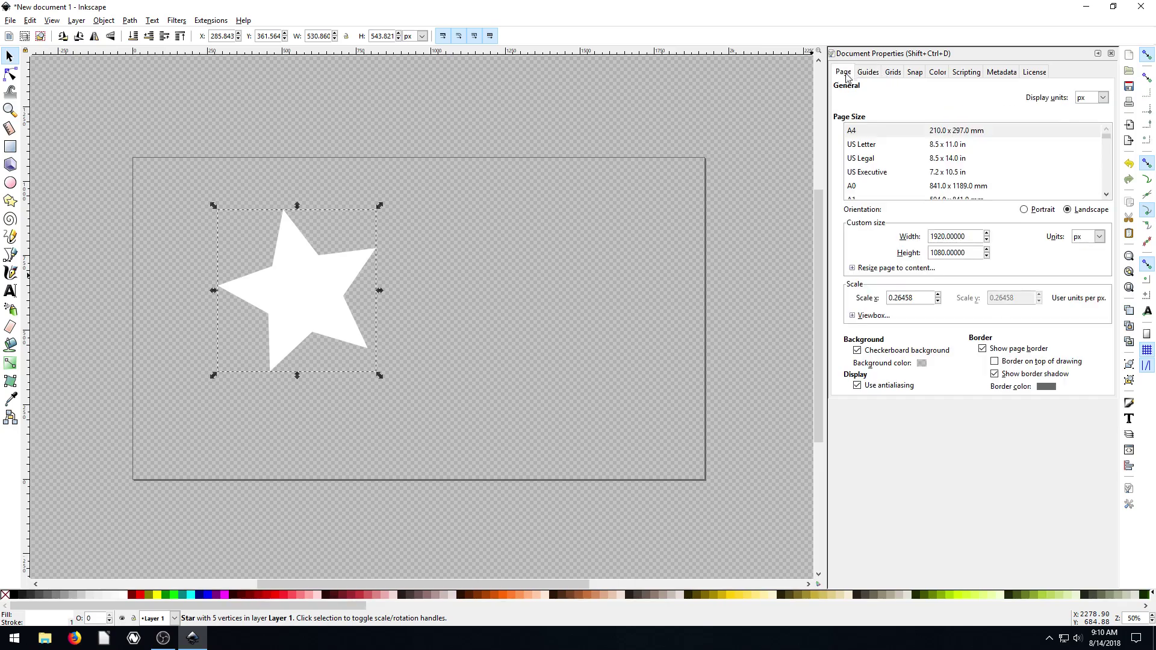
click(1099, 54)
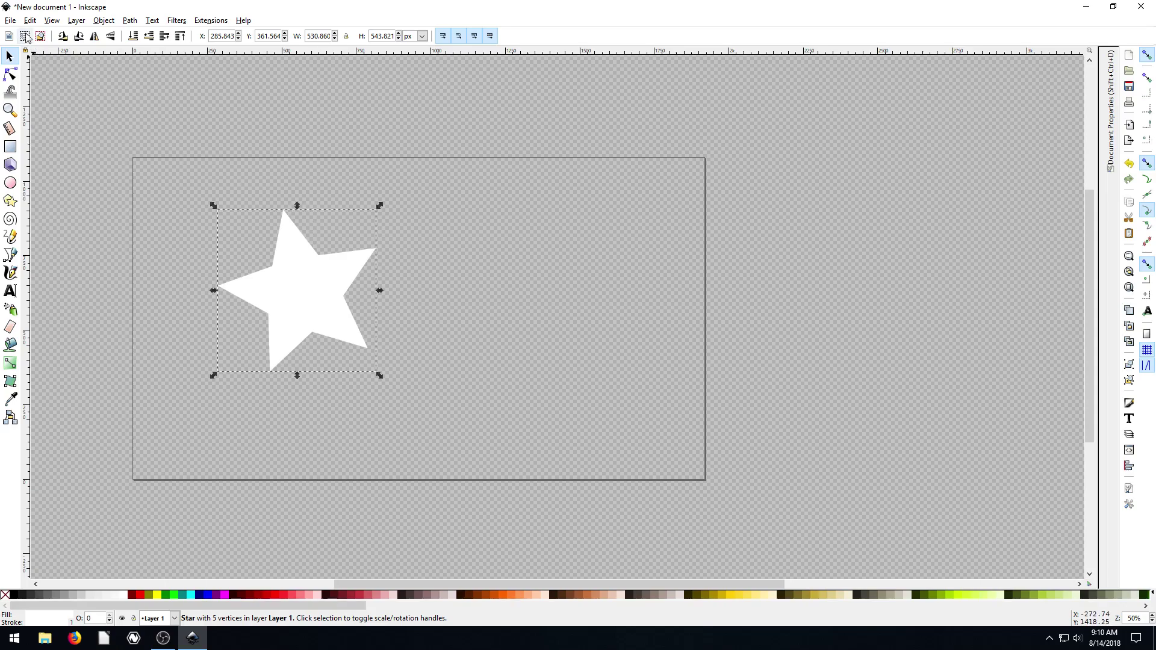
- Try reopening Document Properties, toggle its docked panel several times, then close it
click(11, 21)
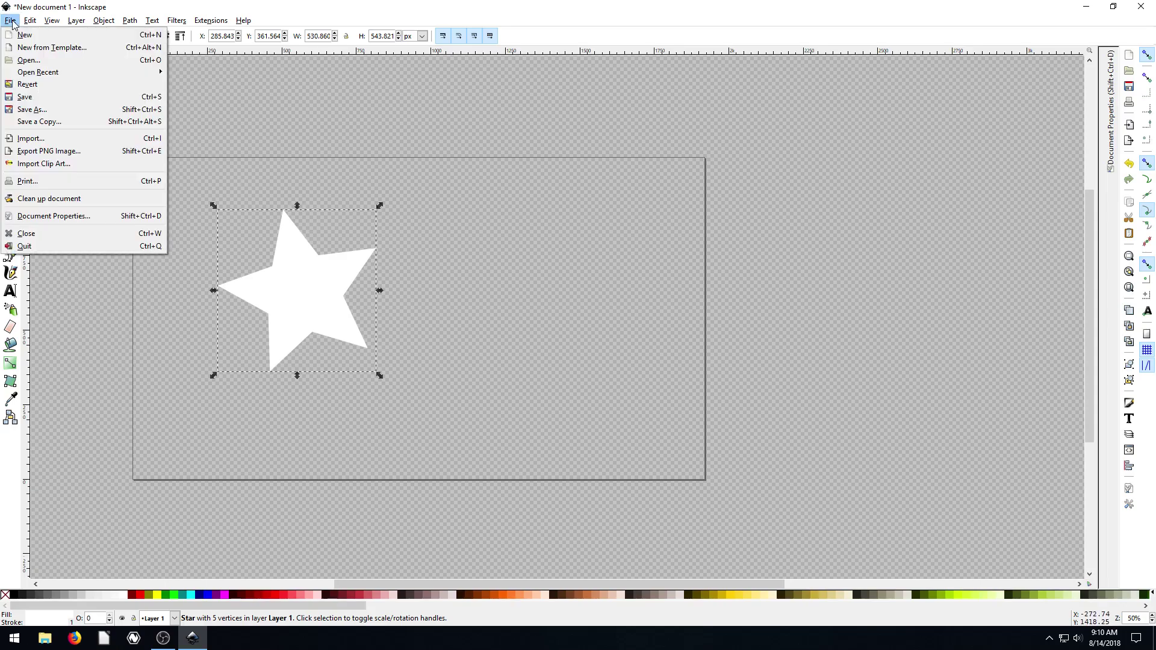
click(50, 218)
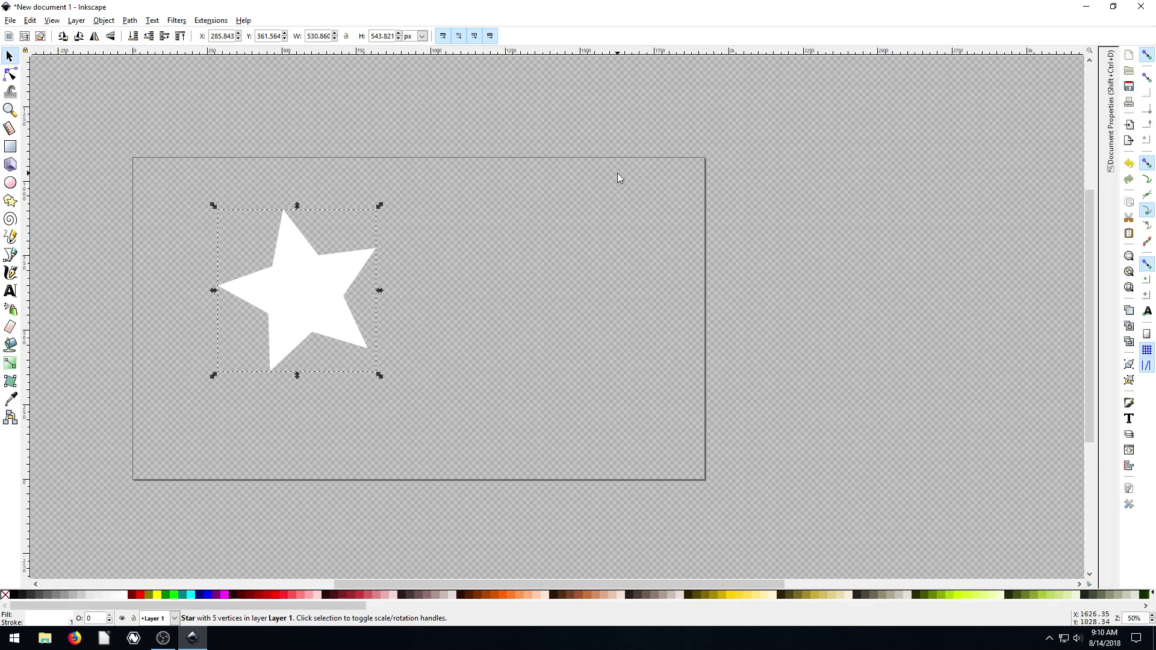
click(10, 21)
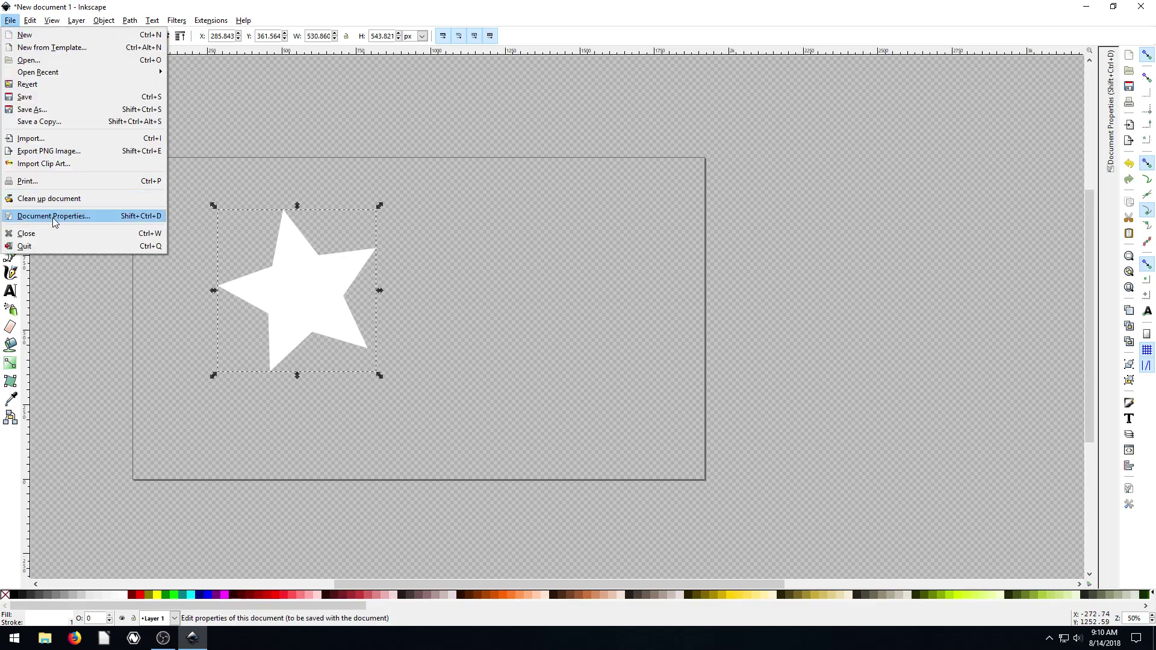
click(55, 218)
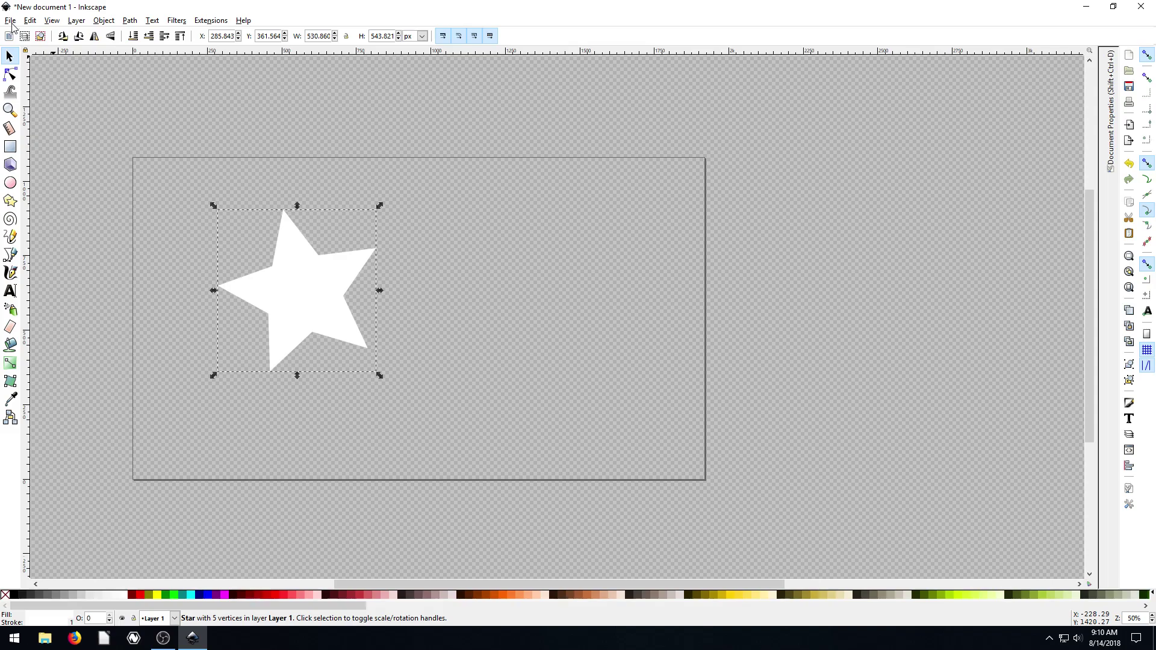
click(1111, 108)
click(1098, 54)
click(1112, 113)
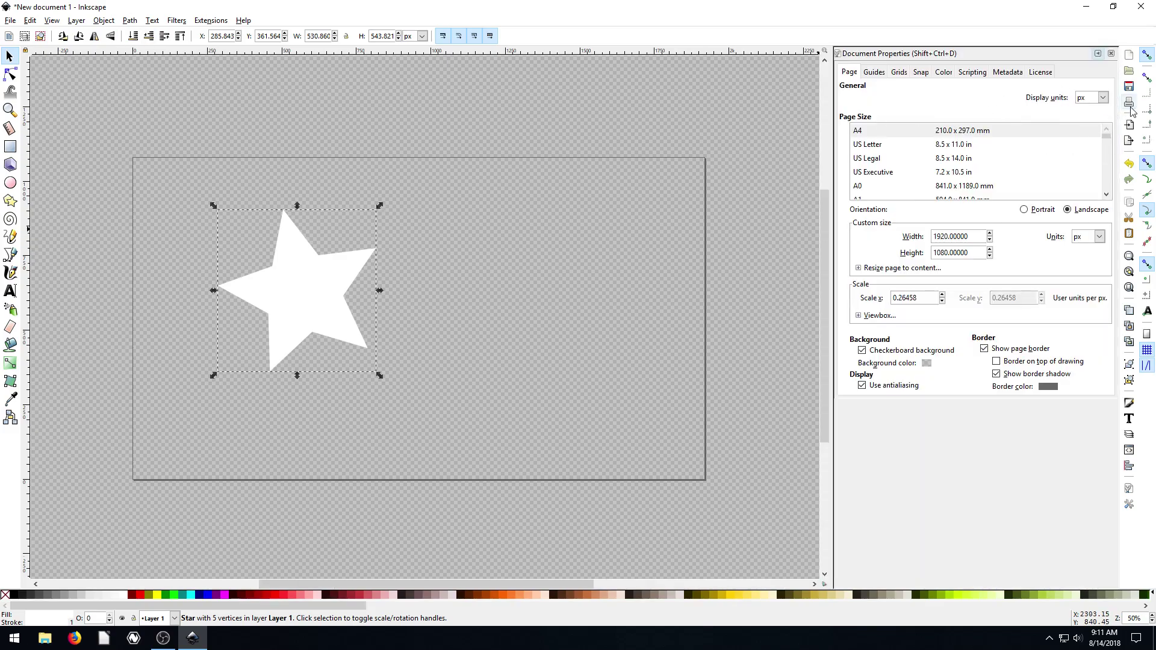
click(1098, 53)
click(1111, 92)
click(1111, 53)
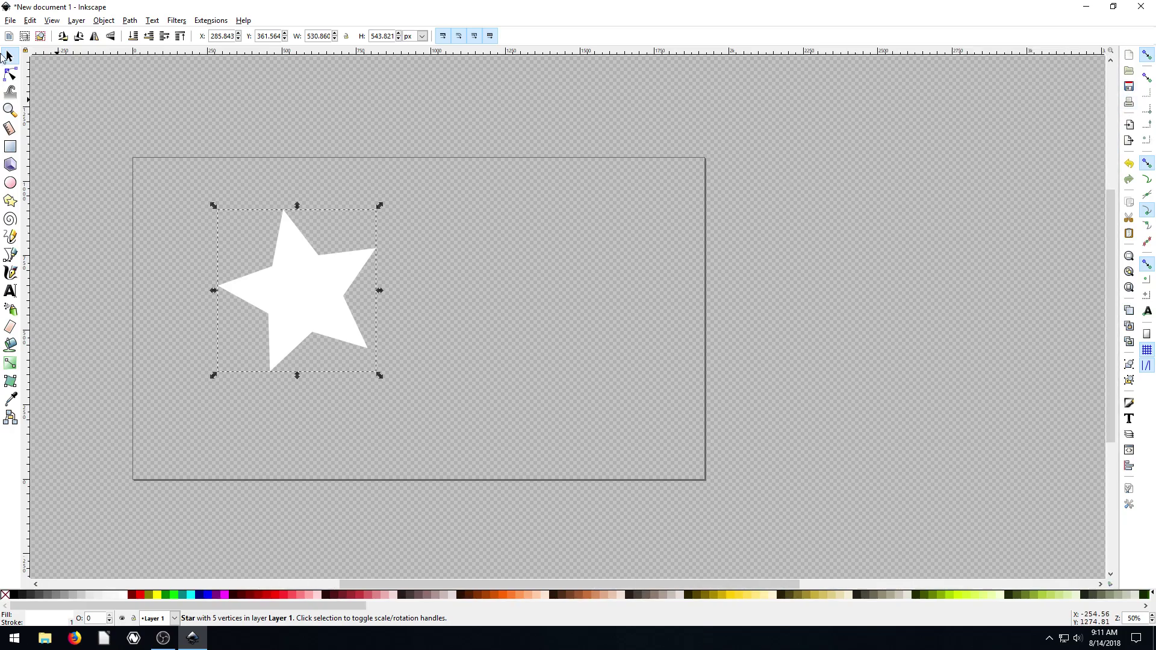
- Reopen Document Properties, then start a new blank document from the File menu
click(11, 20)
click(63, 212)
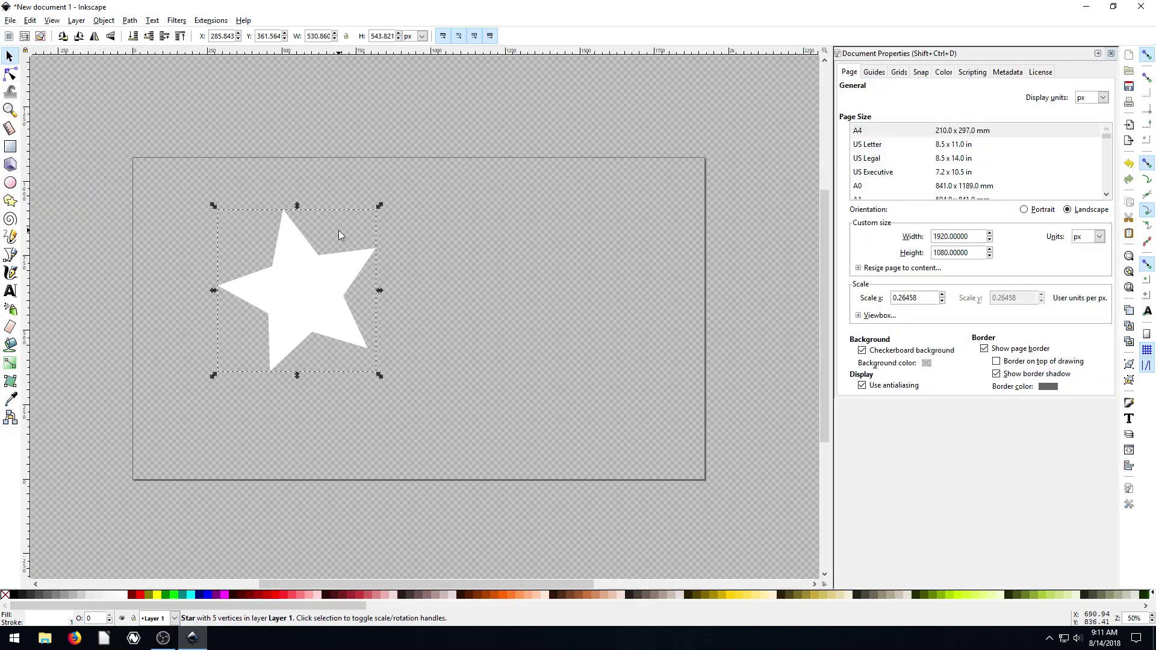
click(9, 22)
click(19, 27)
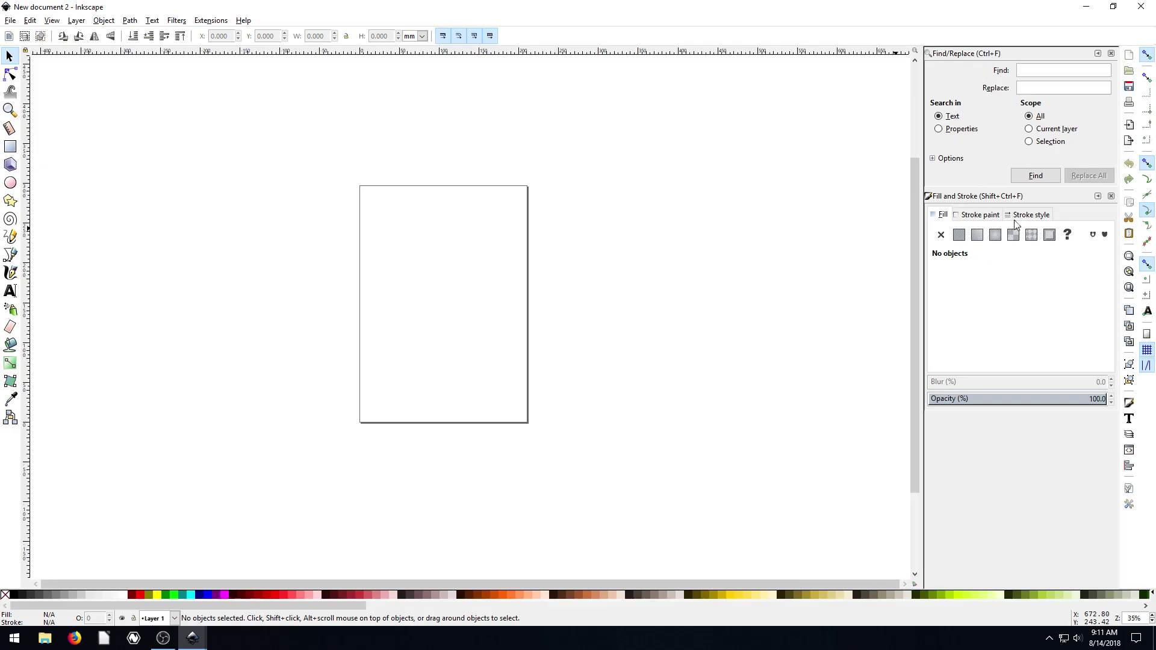
- Collapse the new document's Fill and Stroke and Find/Replace panels into side tabs
click(1098, 196)
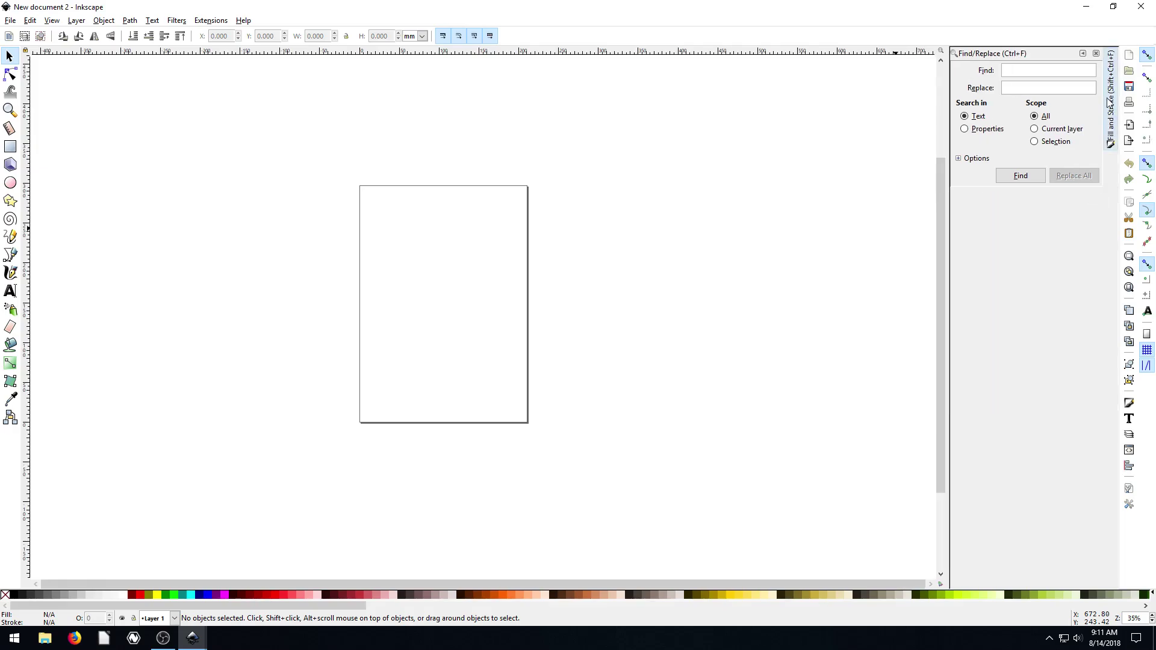
click(1085, 53)
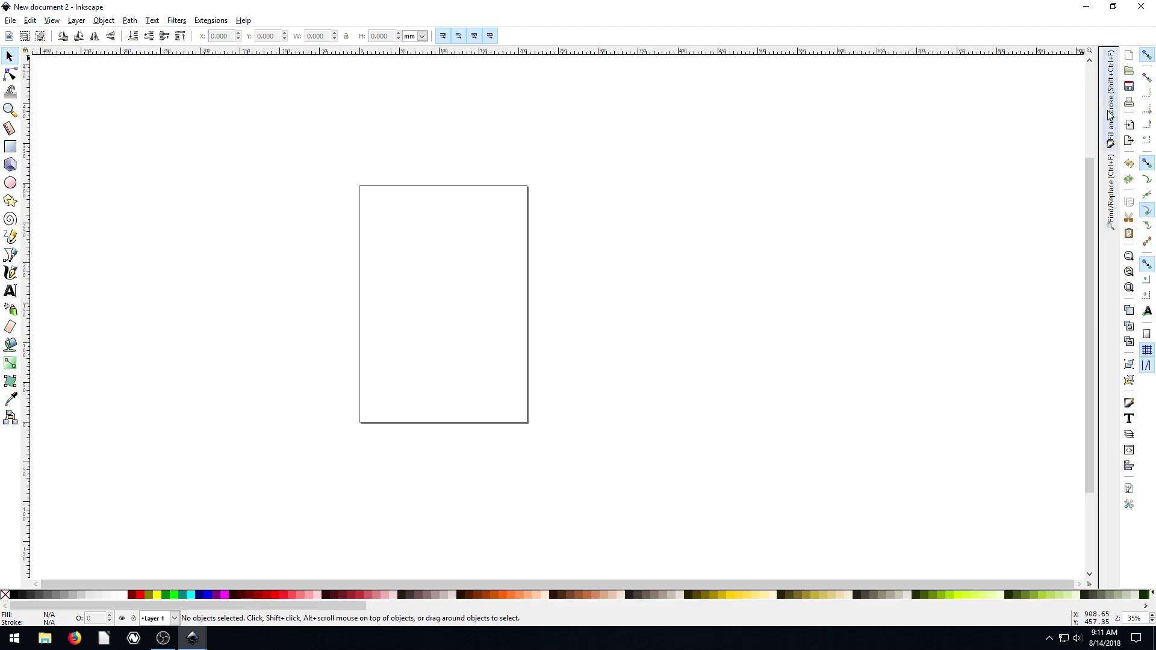
click(1112, 188)
click(1083, 54)
click(1082, 53)
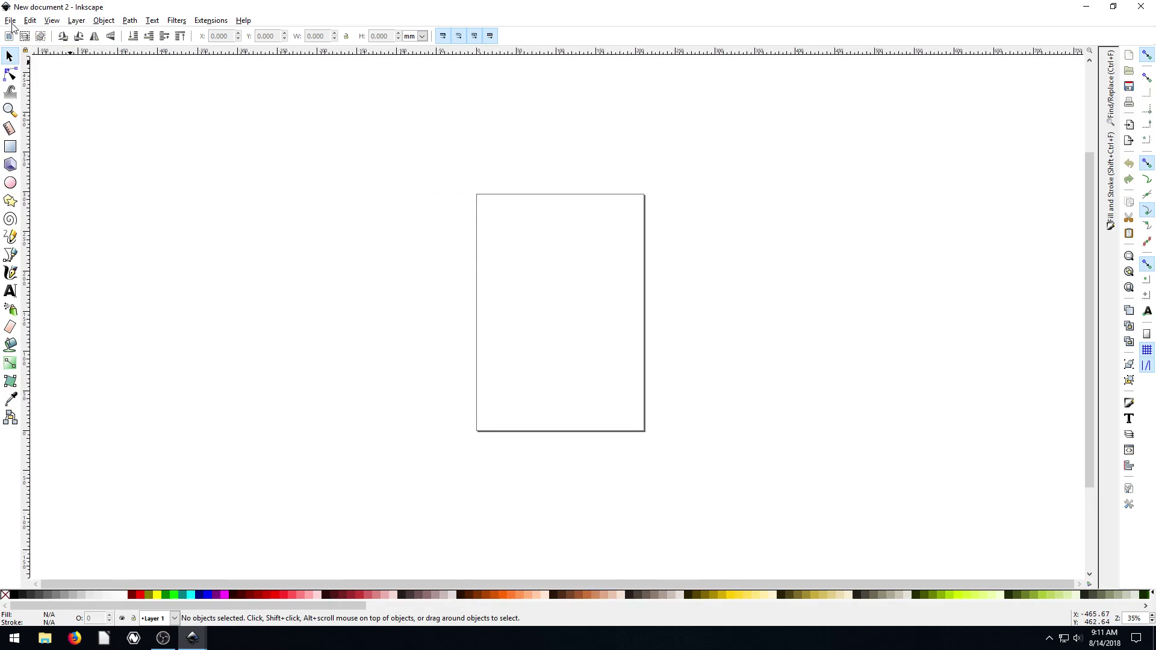
- Open Document Properties and set both display units and page size units to inches
click(10, 20)
click(54, 201)
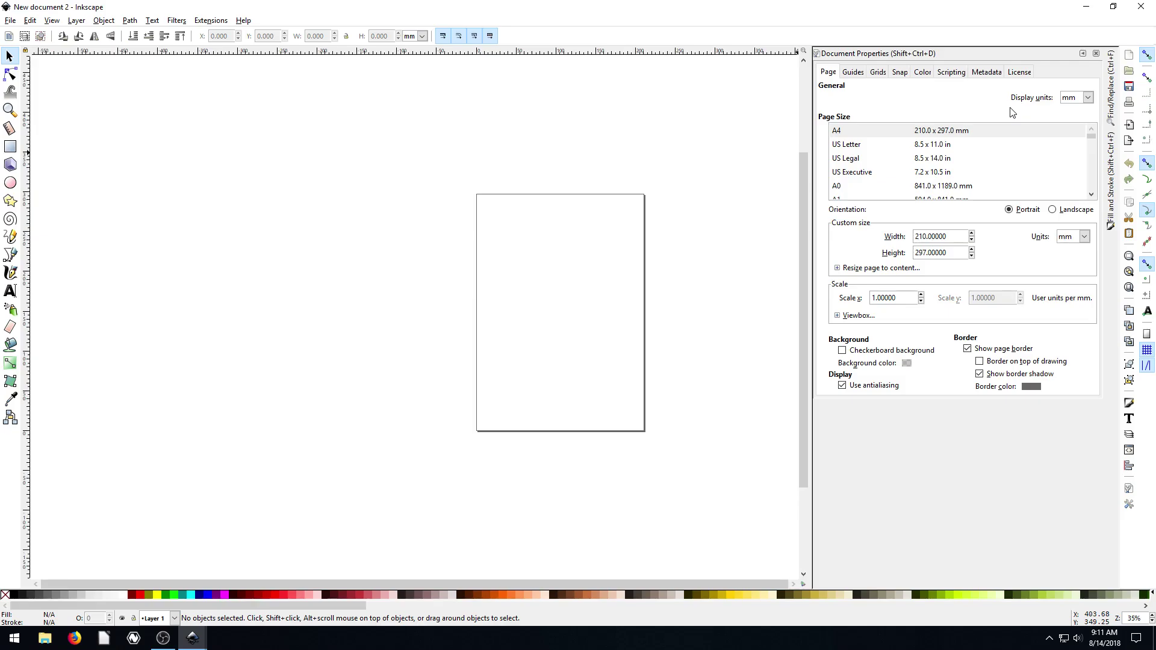
click(1088, 98)
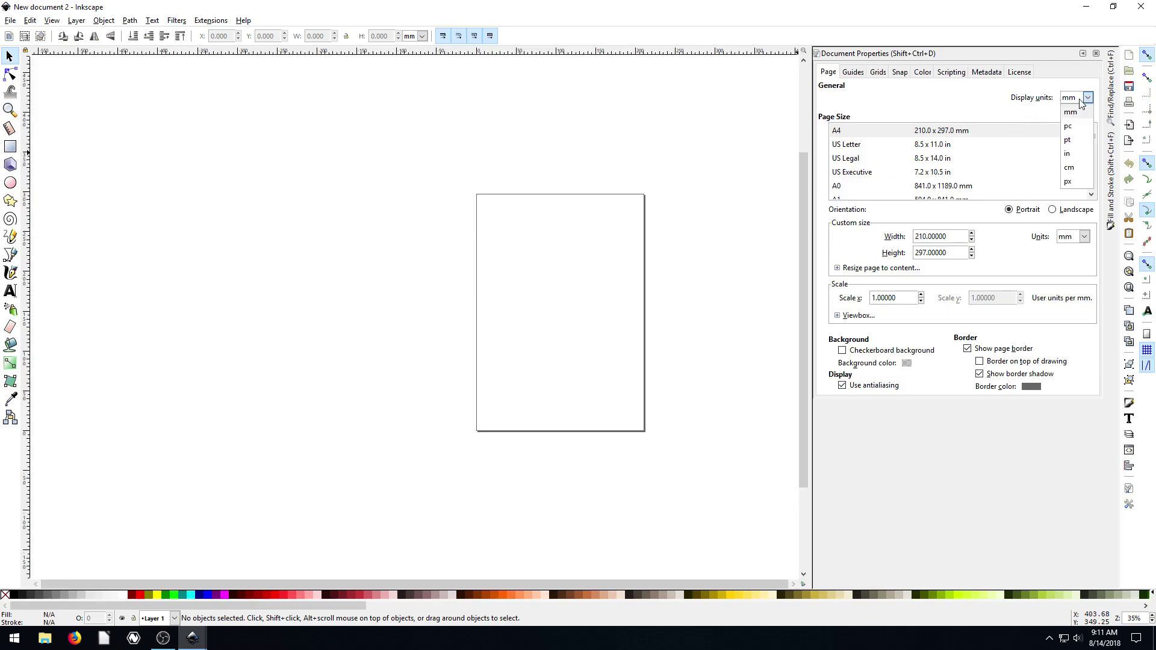
click(1073, 164)
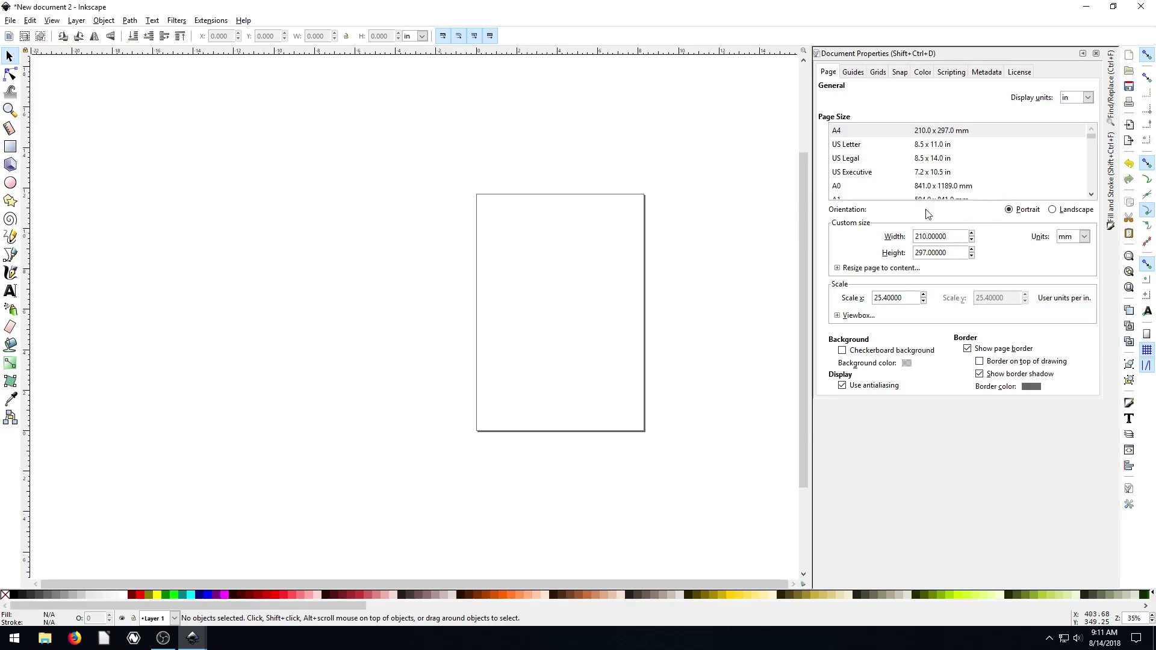
click(1073, 241)
click(1070, 294)
- Make the page 36 × 36 in, then zoom out to view the whole square
double_click(943, 236)
text(36)
double_click(959, 253)
text(3)
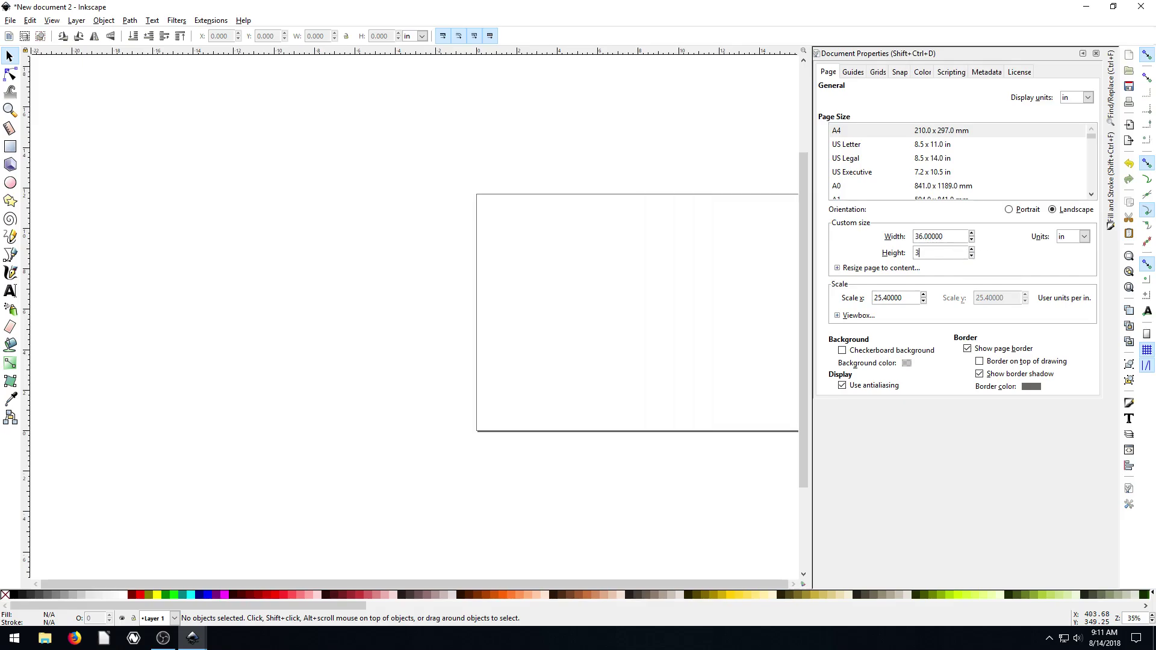
key(Tab)
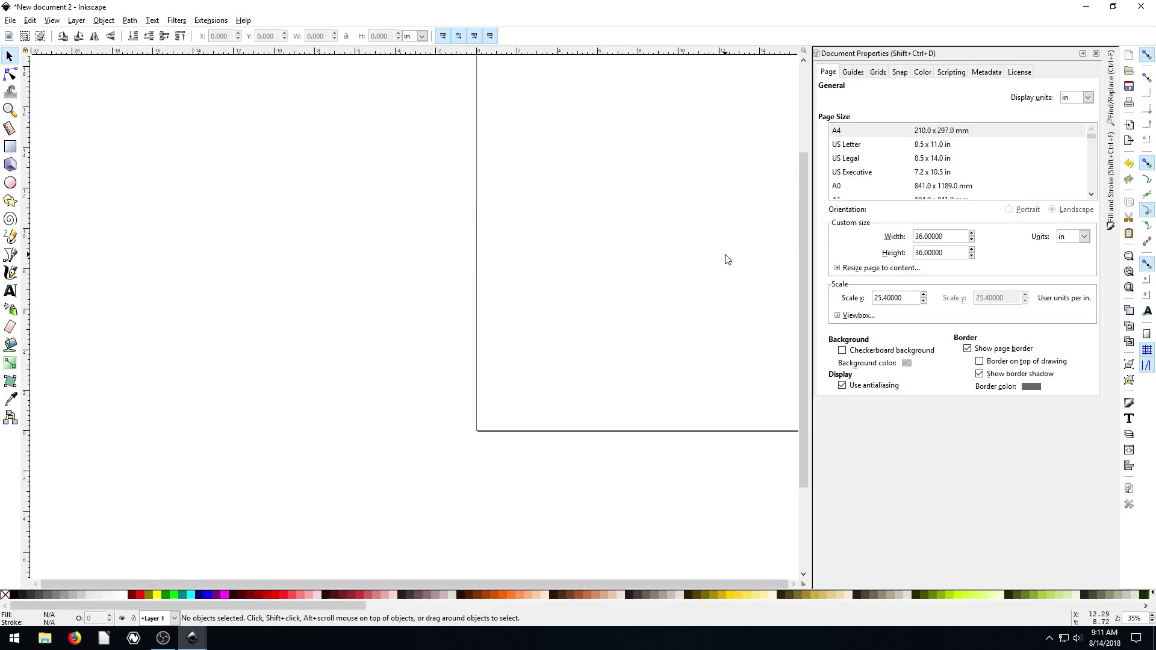
key(minus)
key(minus)
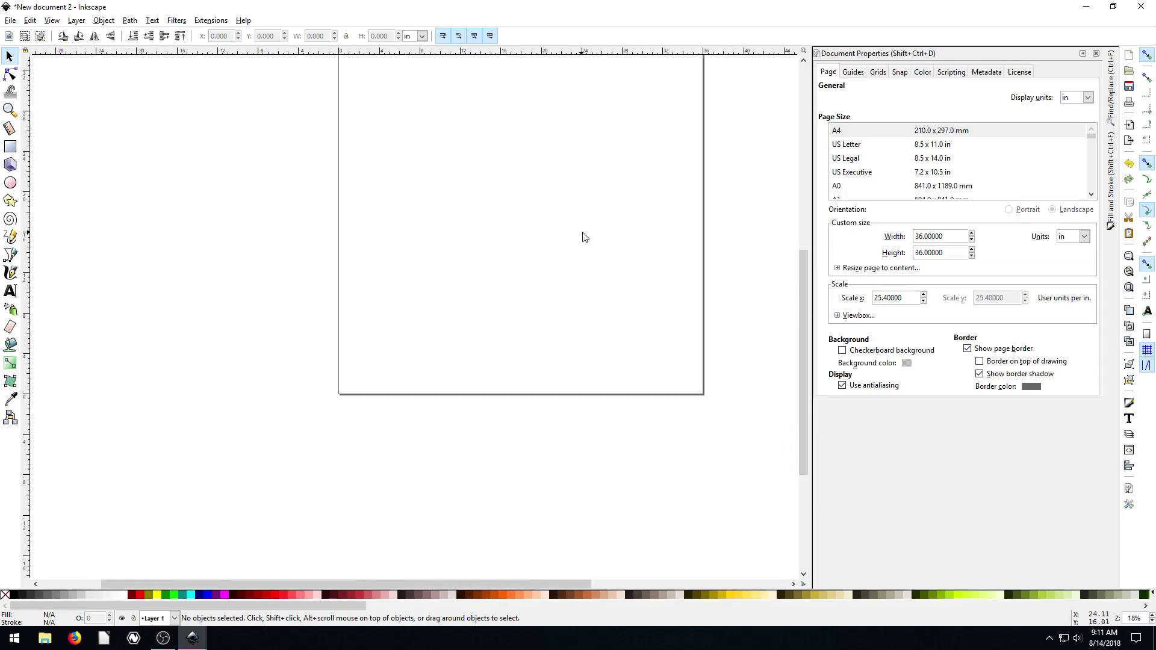
drag(559, 236, 436, 338)
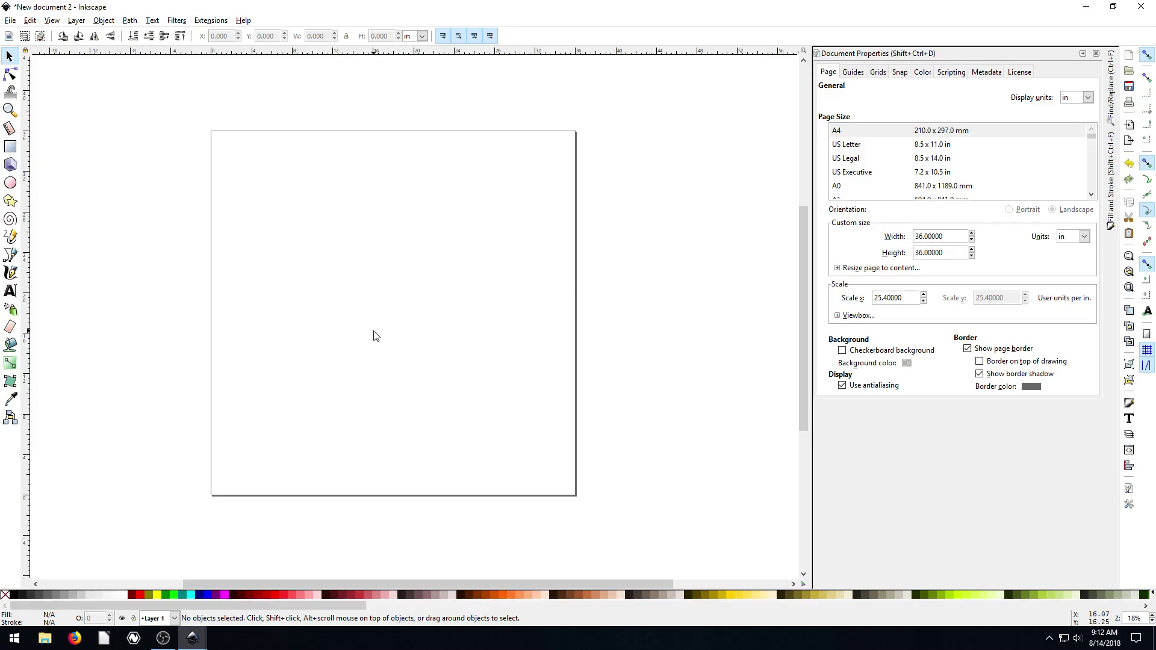
- Add a text object and stretch it into large lettering across the top of the page
click(11, 291)
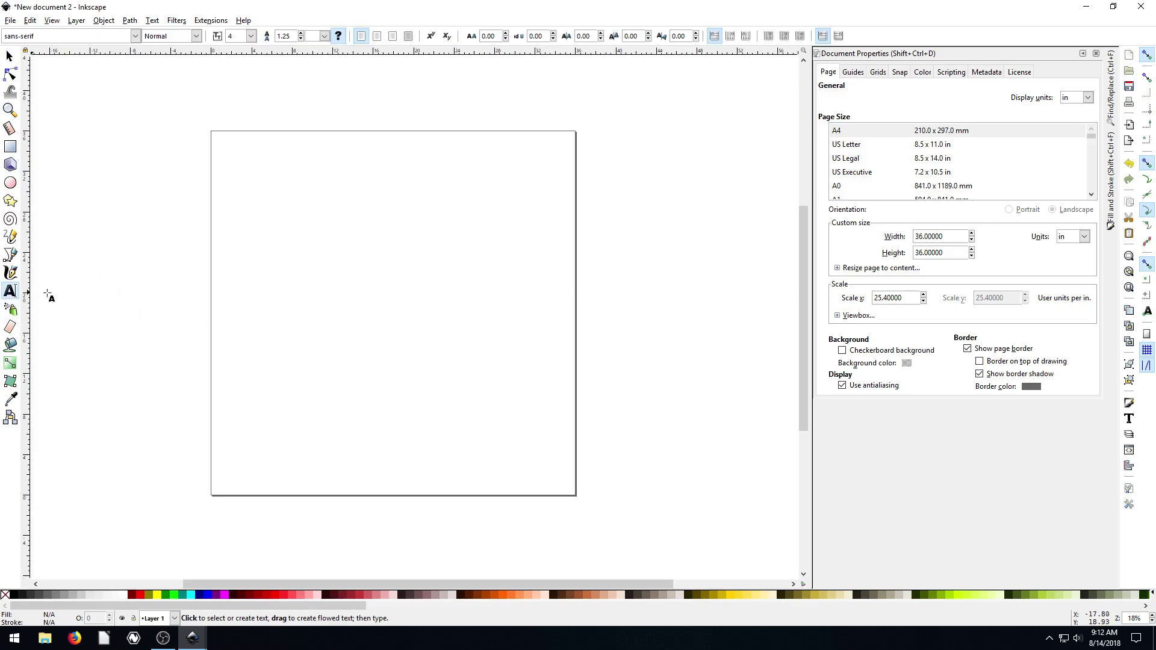
click(266, 240)
text(hello)
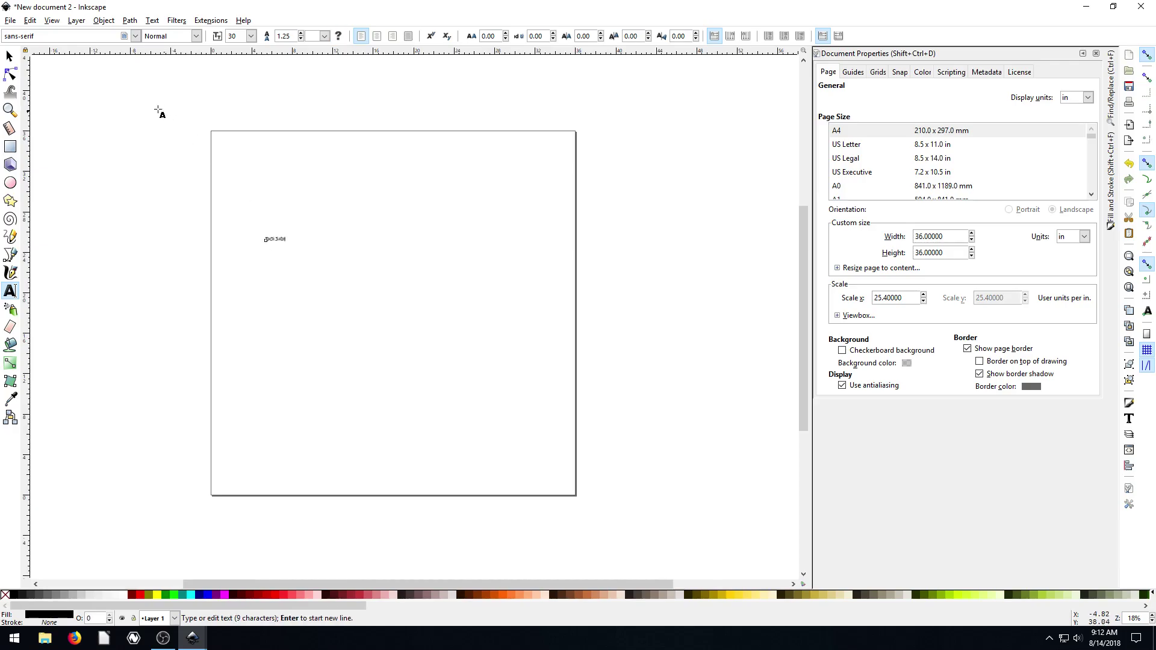
click(9, 56)
drag(293, 241, 538, 184)
drag(402, 233, 406, 138)
drag(334, 208, 317, 247)
- Draw a five-pointed star below the text, fill it red, and position it
click(11, 200)
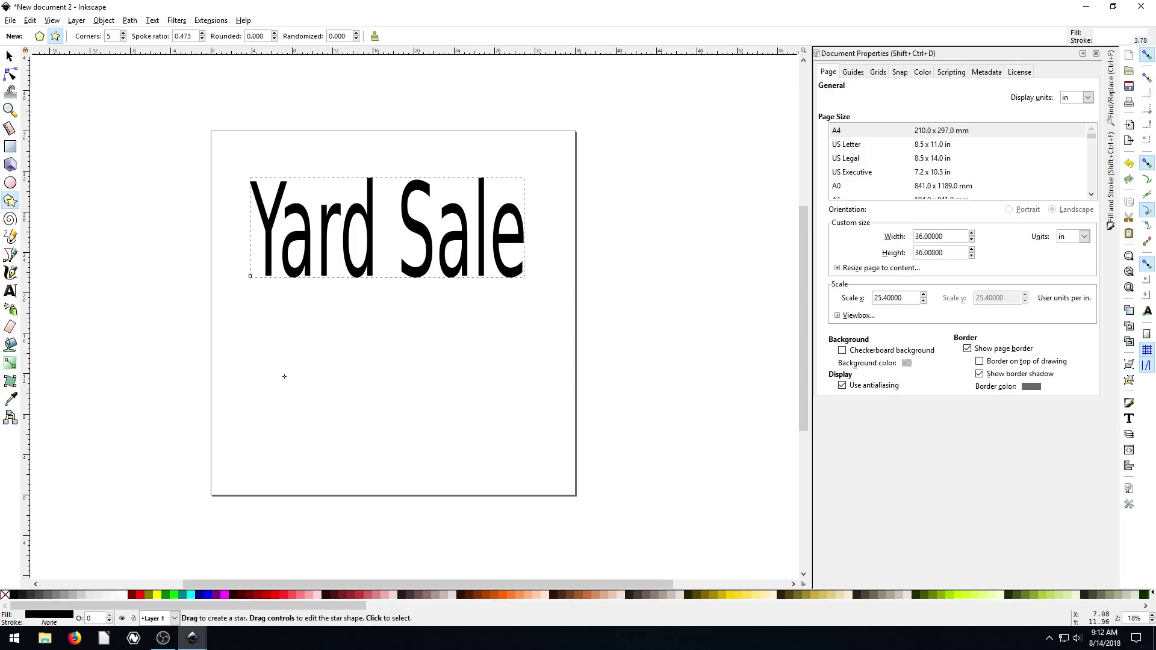
drag(290, 377, 358, 447)
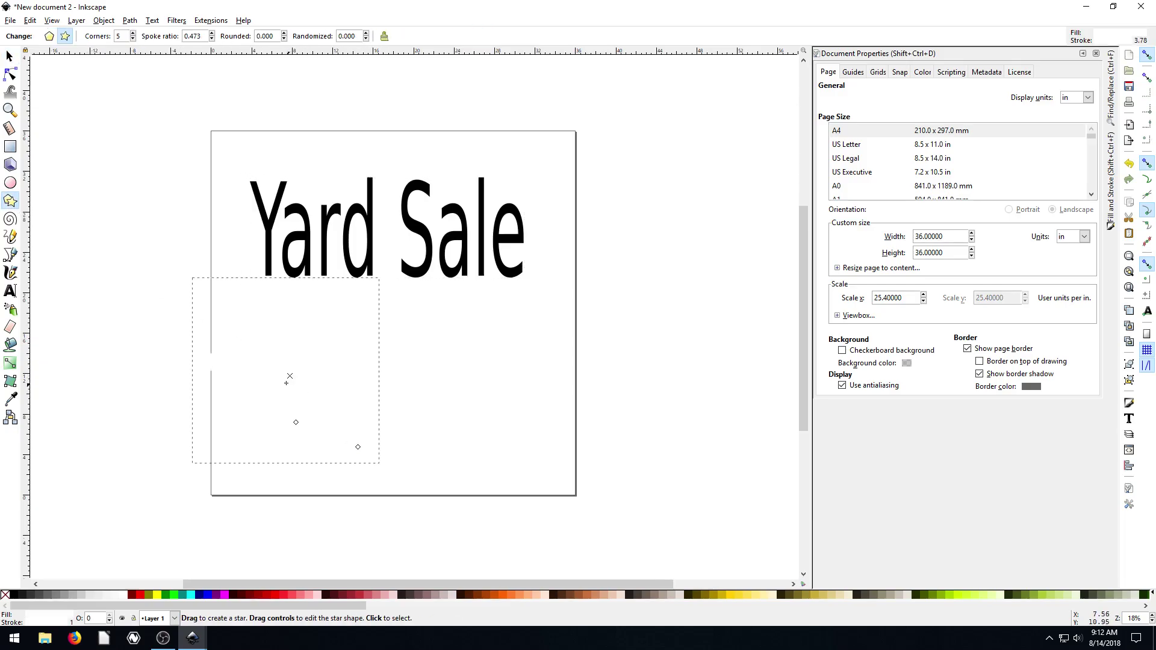
click(141, 594)
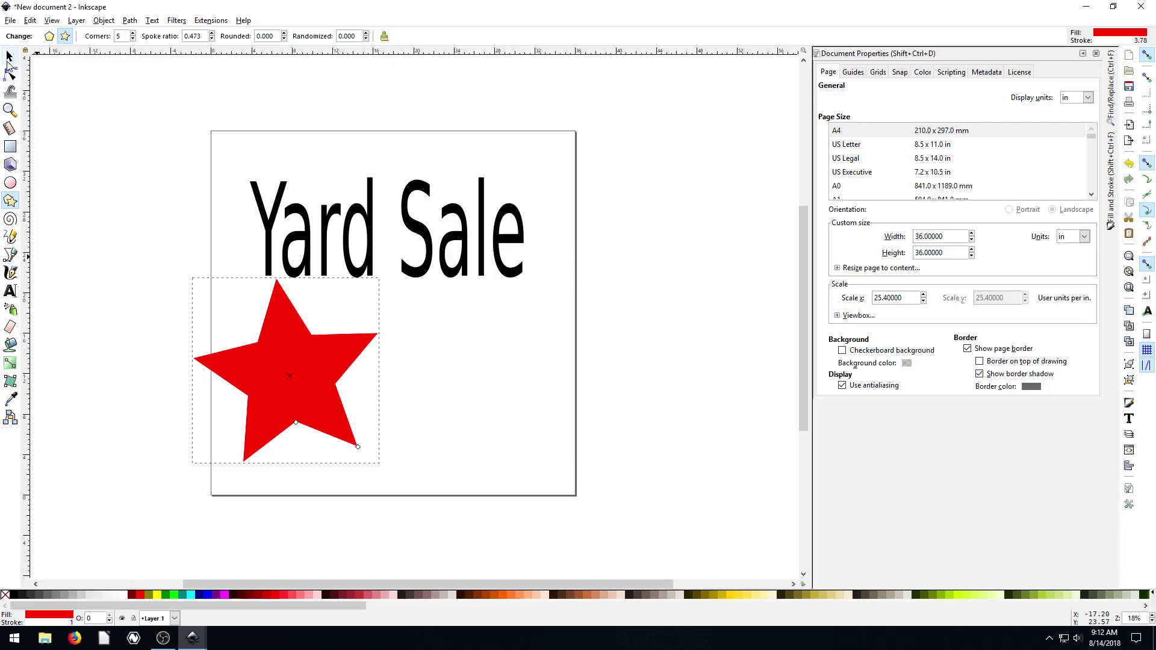
click(9, 56)
drag(276, 352, 324, 381)
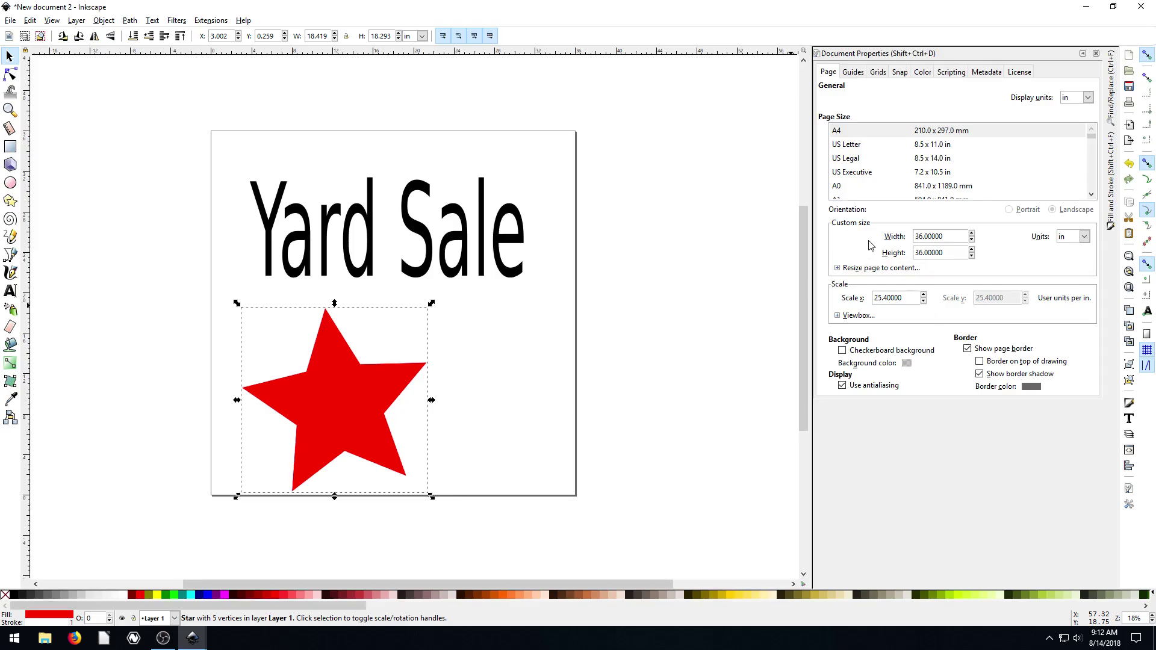
drag(336, 379, 330, 368)
- Fine-tune the positions of the Yard Sale text and the red star
click(340, 235)
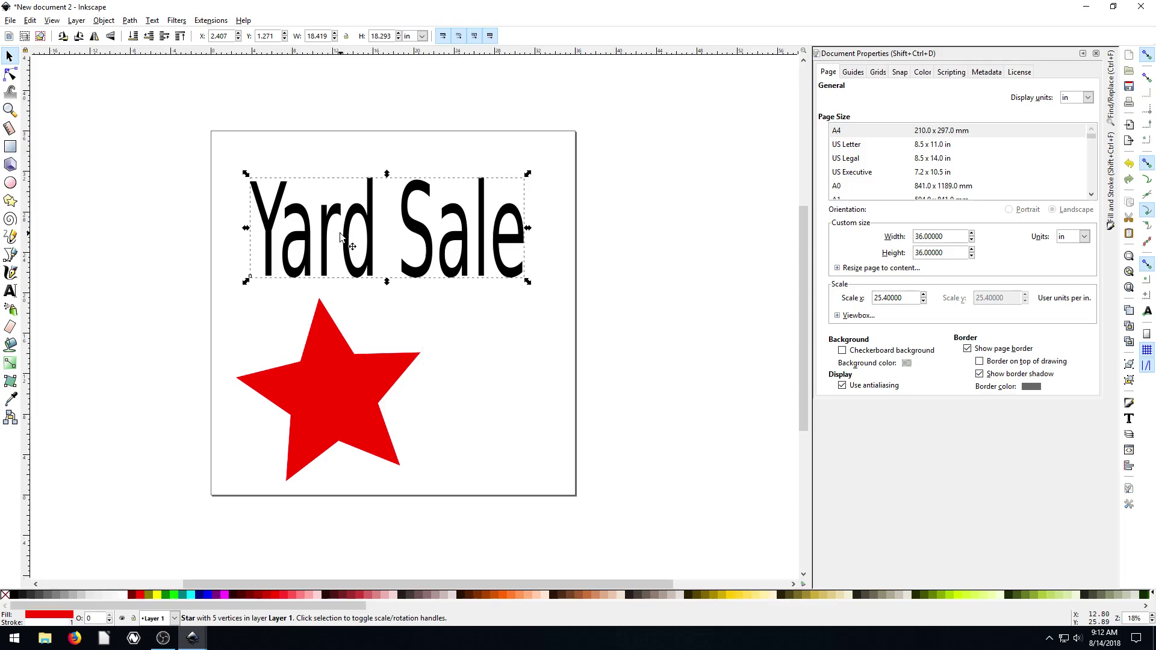
drag(346, 227, 352, 223)
drag(321, 348, 317, 342)
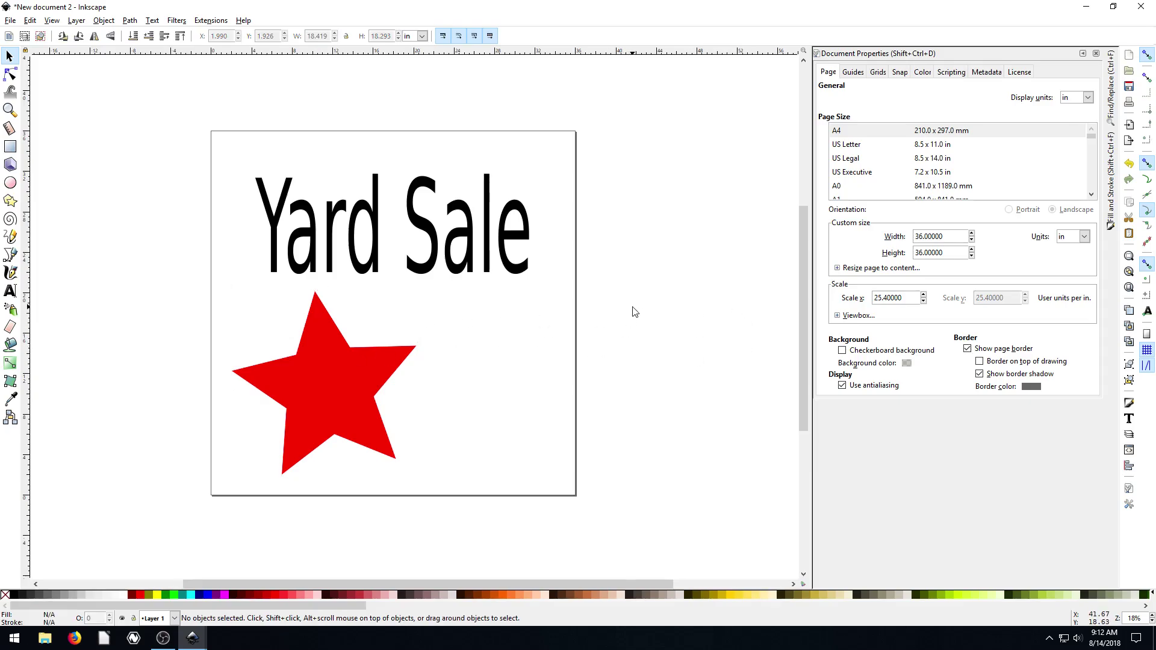
drag(379, 223, 381, 216)
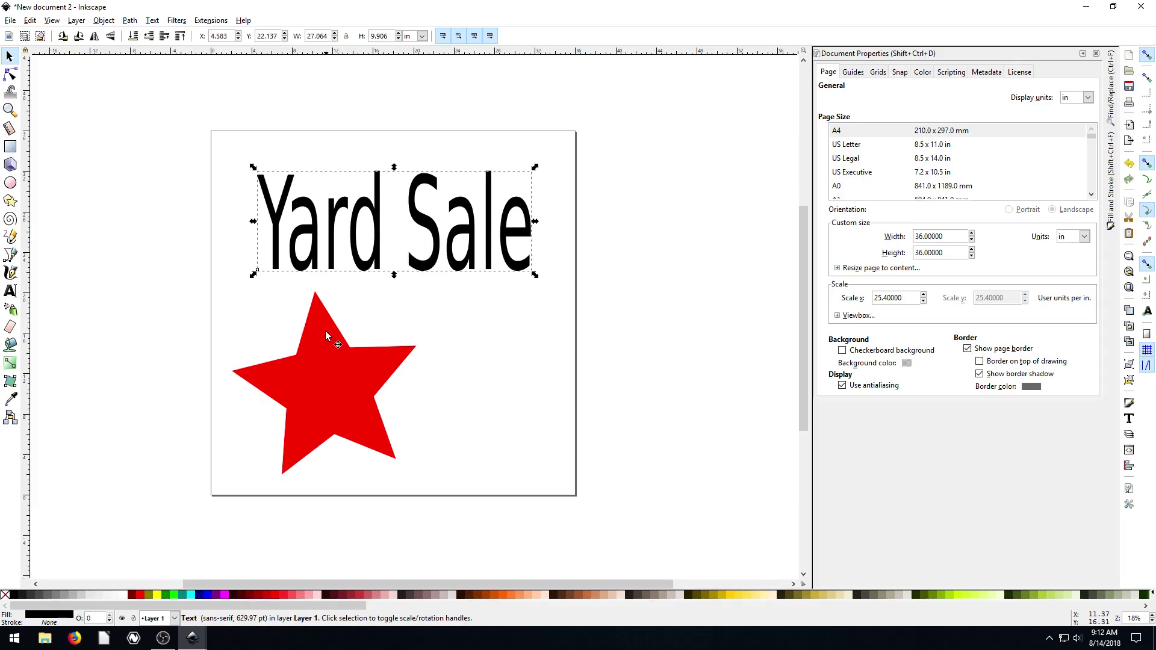
drag(318, 355, 315, 348)
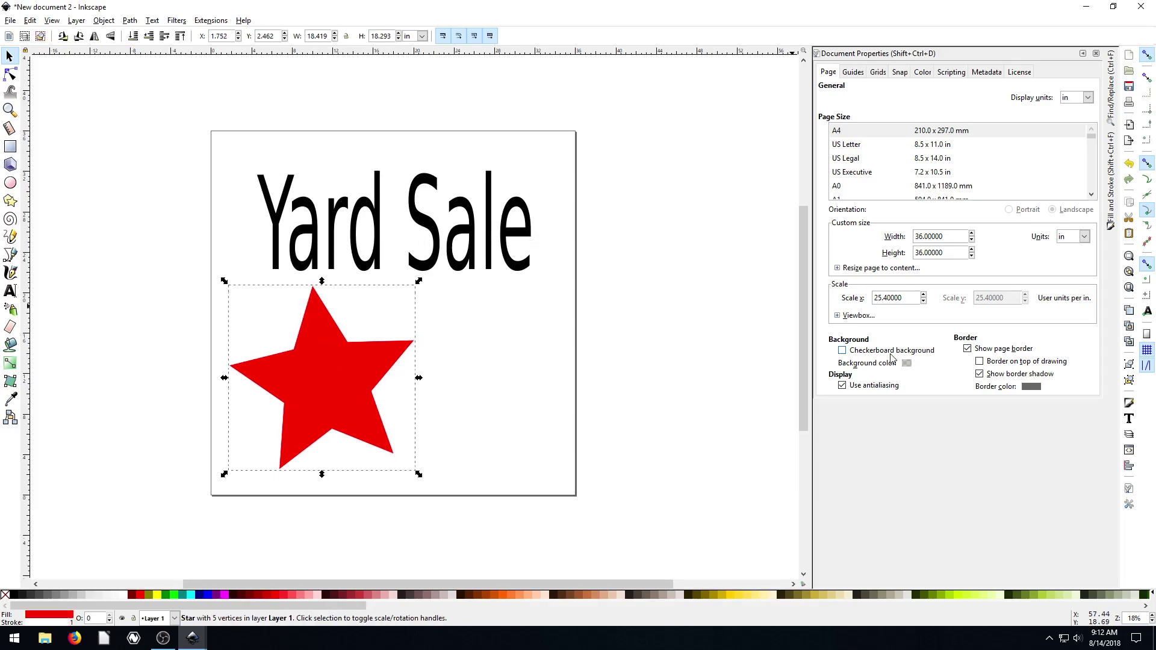
- Draw a white page-sized rectangle and send it to the bottom behind the text and star
click(843, 350)
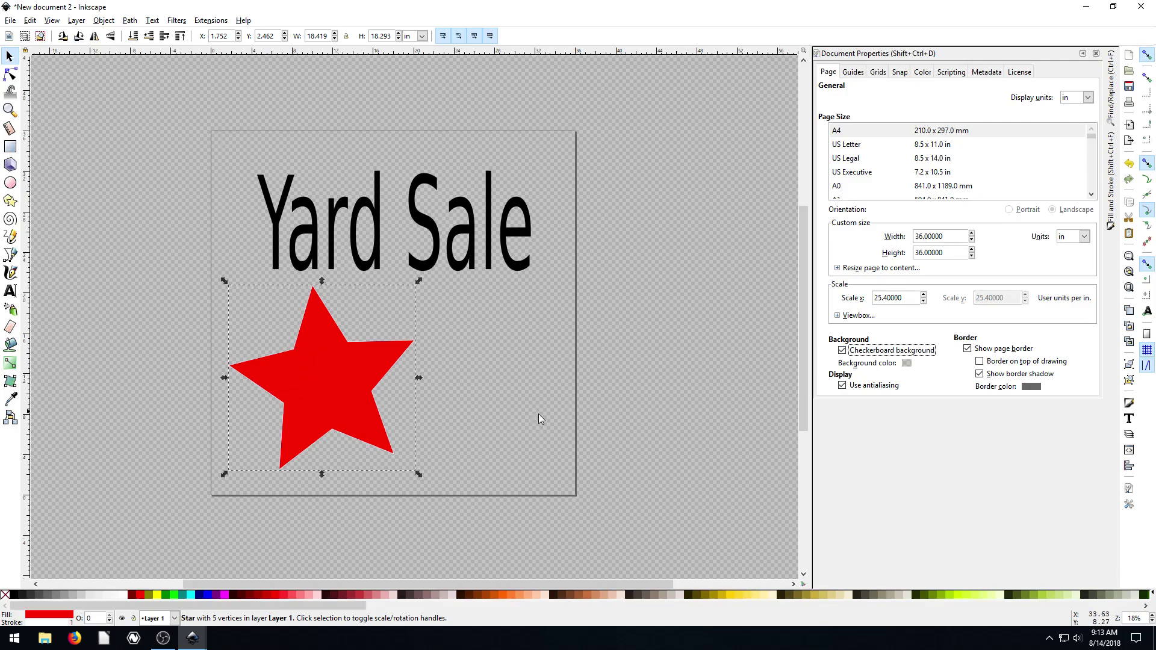
click(10, 146)
drag(205, 130, 579, 497)
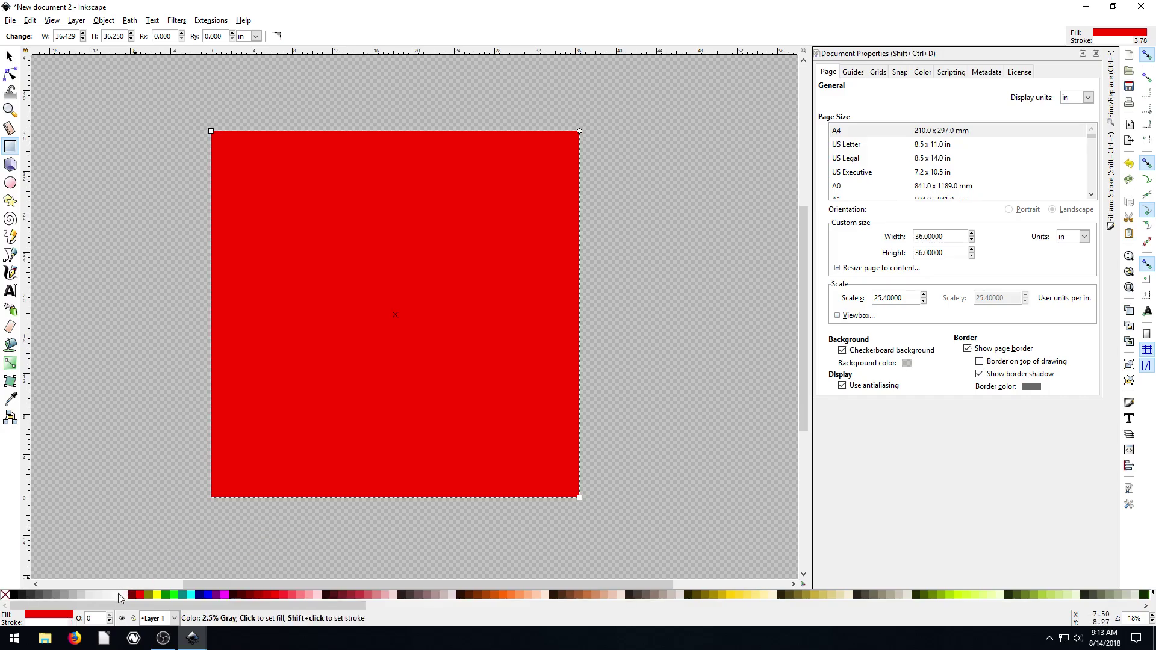
click(123, 595)
click(10, 56)
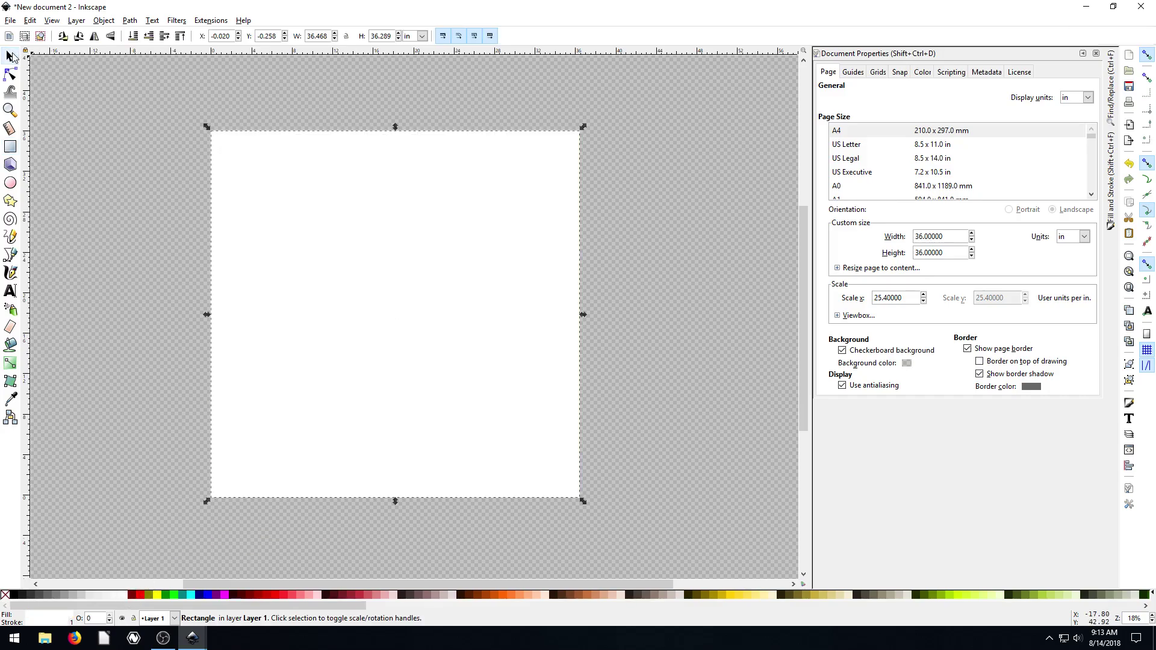
click(133, 36)
click(123, 175)
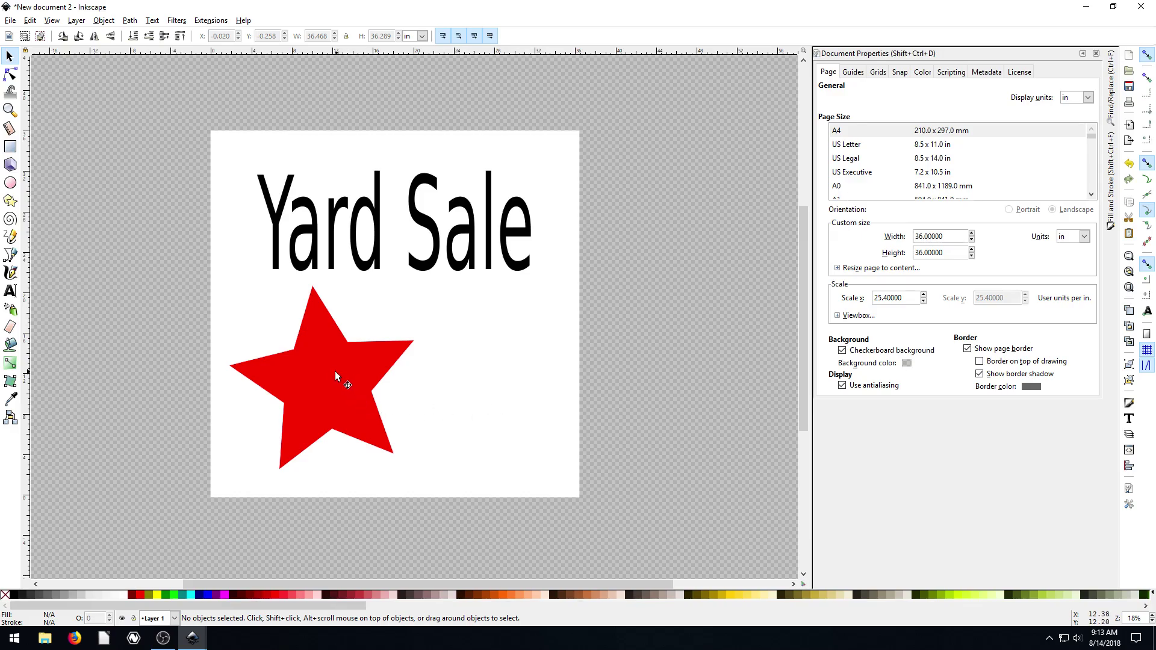
- Nudge the red star down-left and the Yard Sale text slightly, then select the white rectangle
drag(314, 381, 306, 388)
click(296, 231)
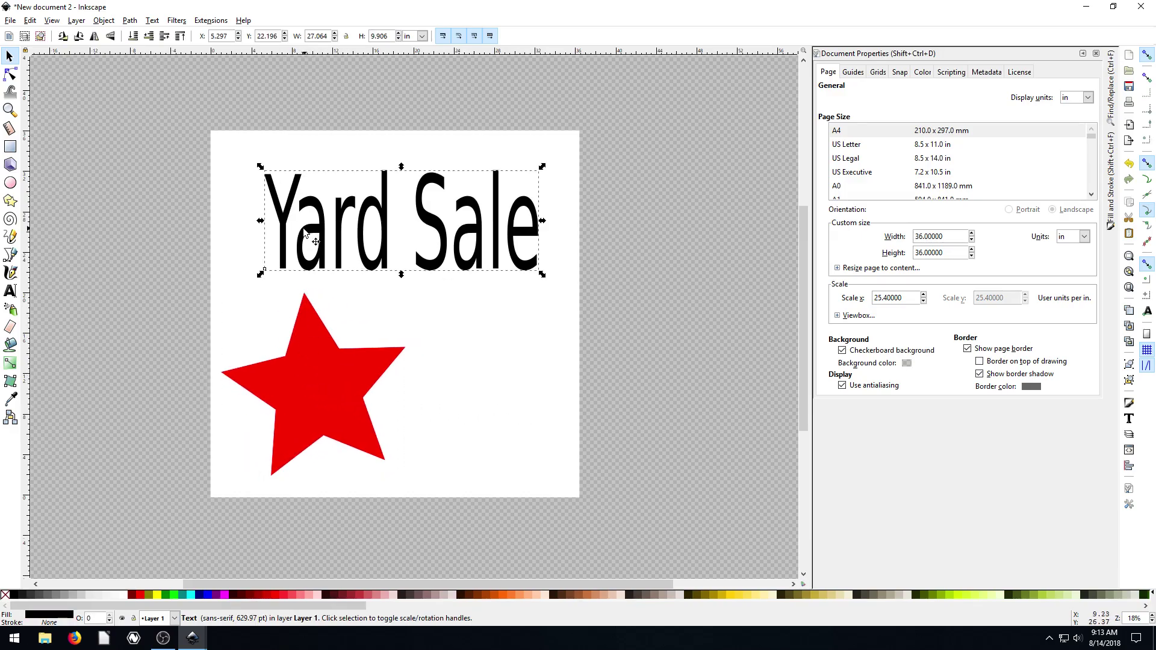
drag(323, 216, 326, 216)
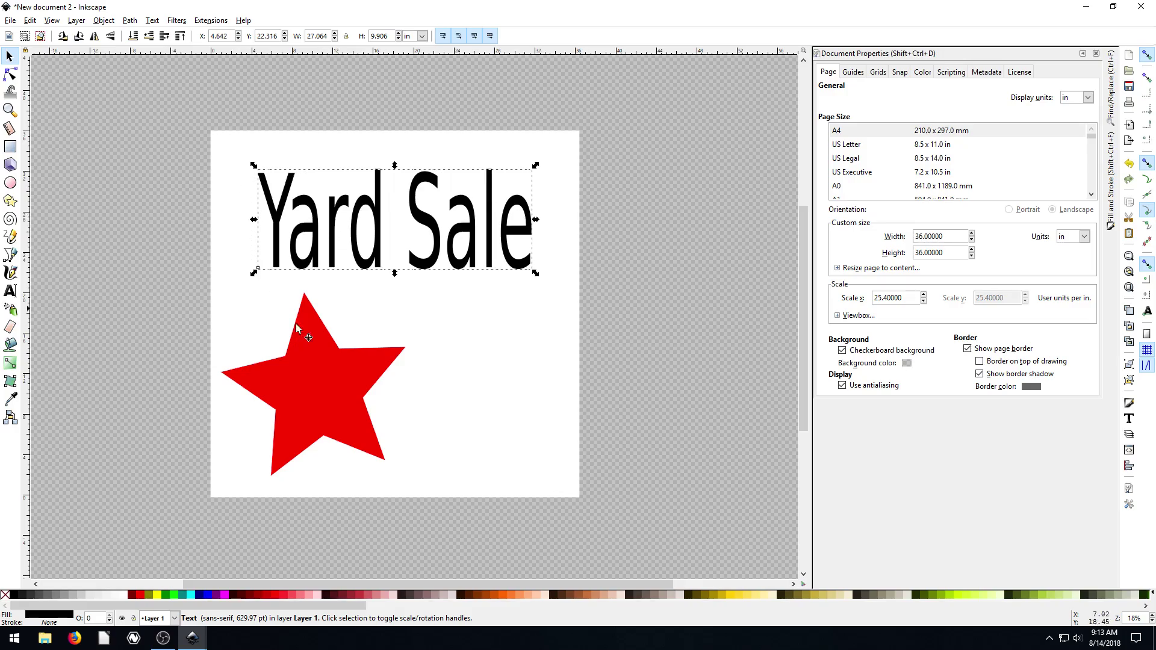
click(525, 406)
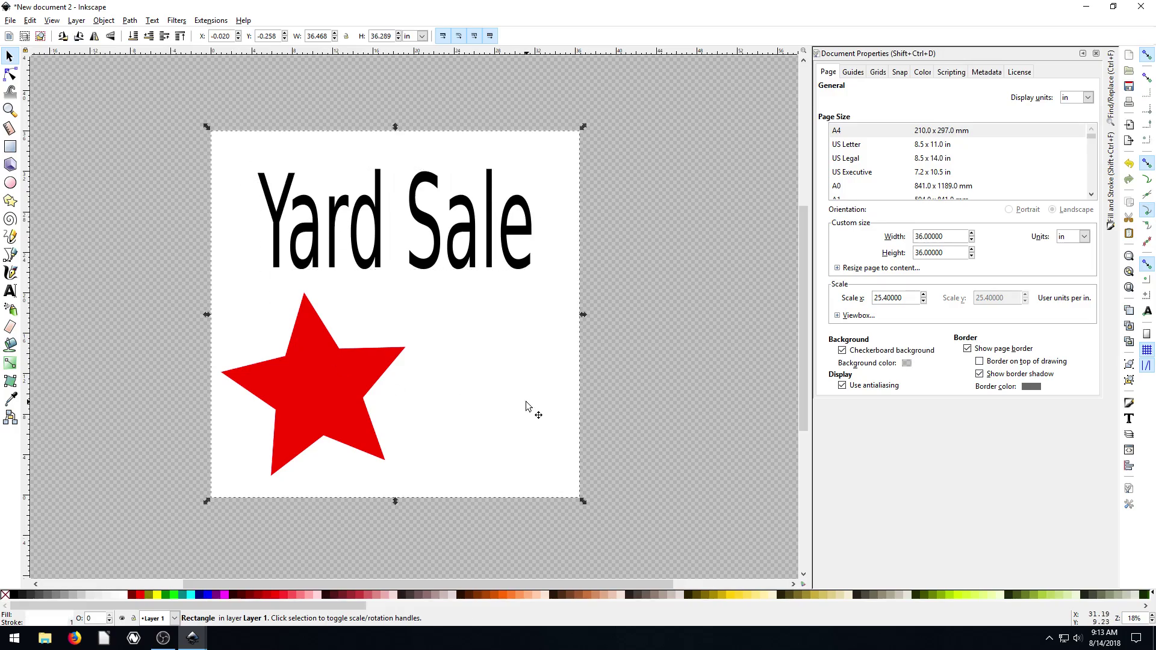
- Delete the white background rectangle, leaving the text and red star on a transparent page
key(Delete)
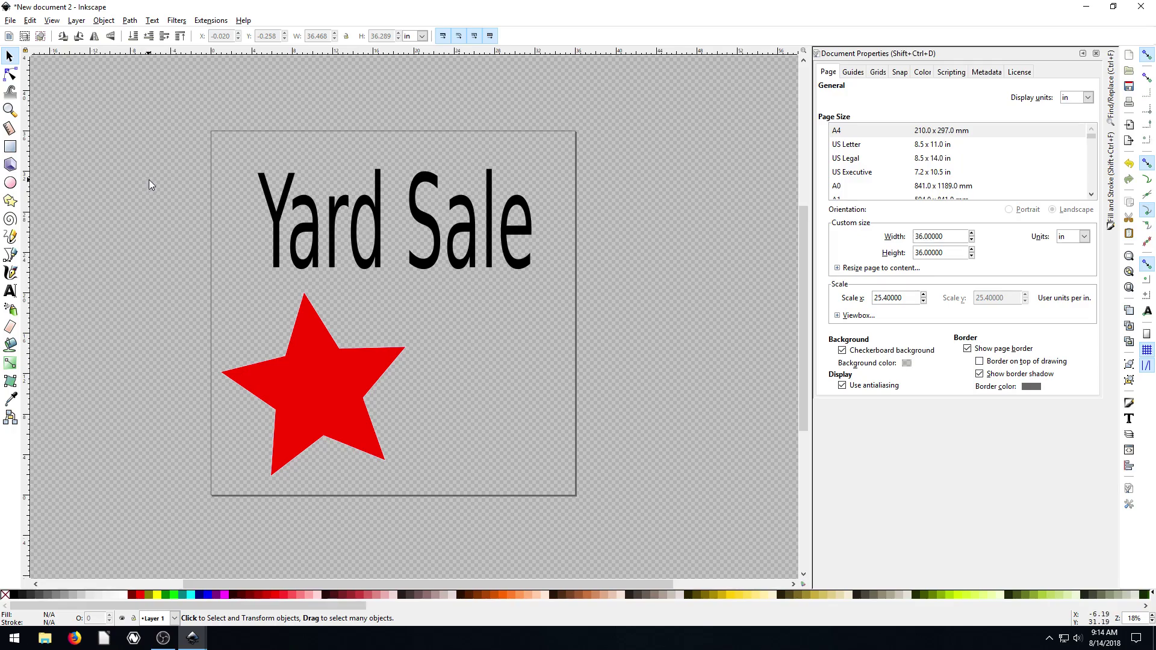
click(11, 22)
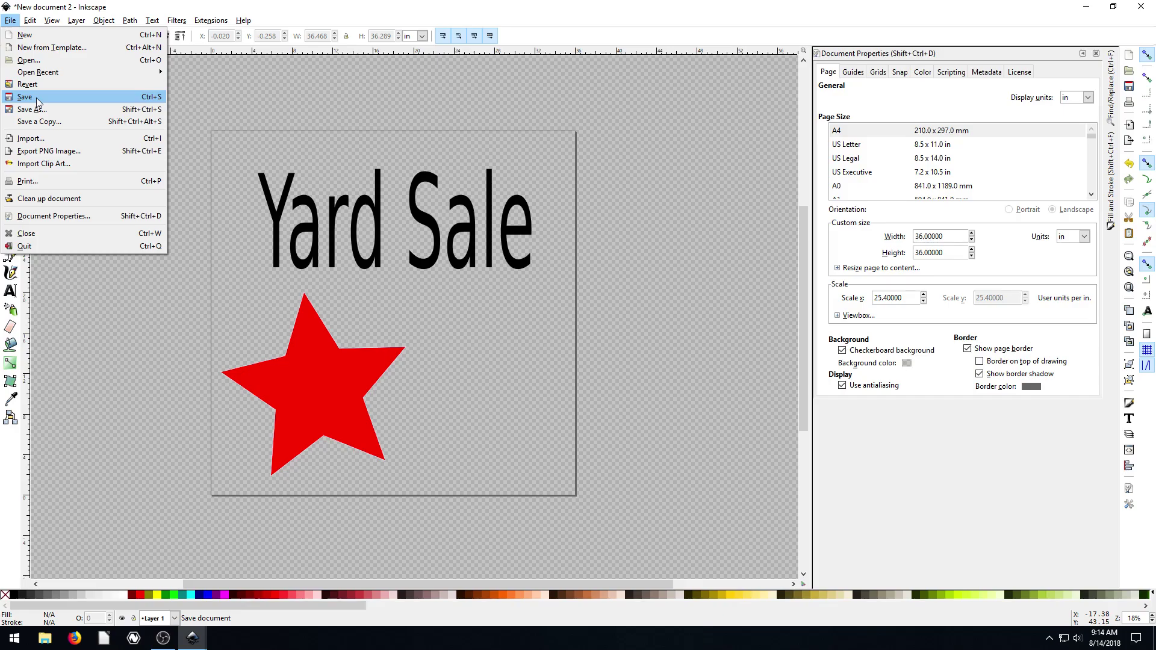
click(663, 186)
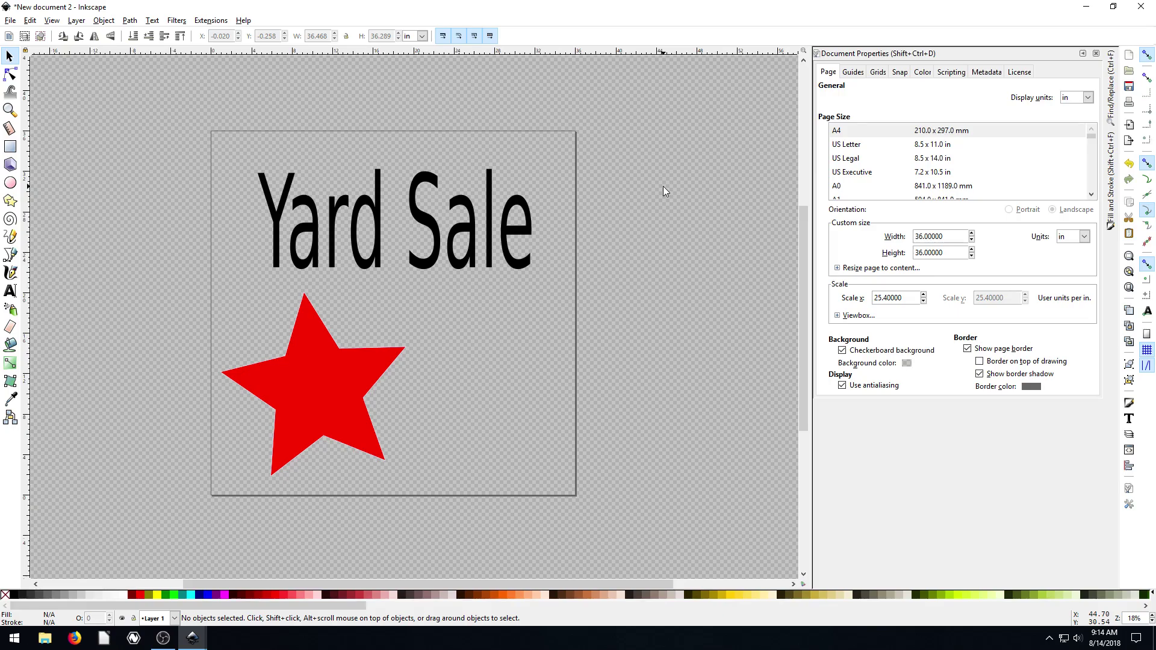
click(11, 20)
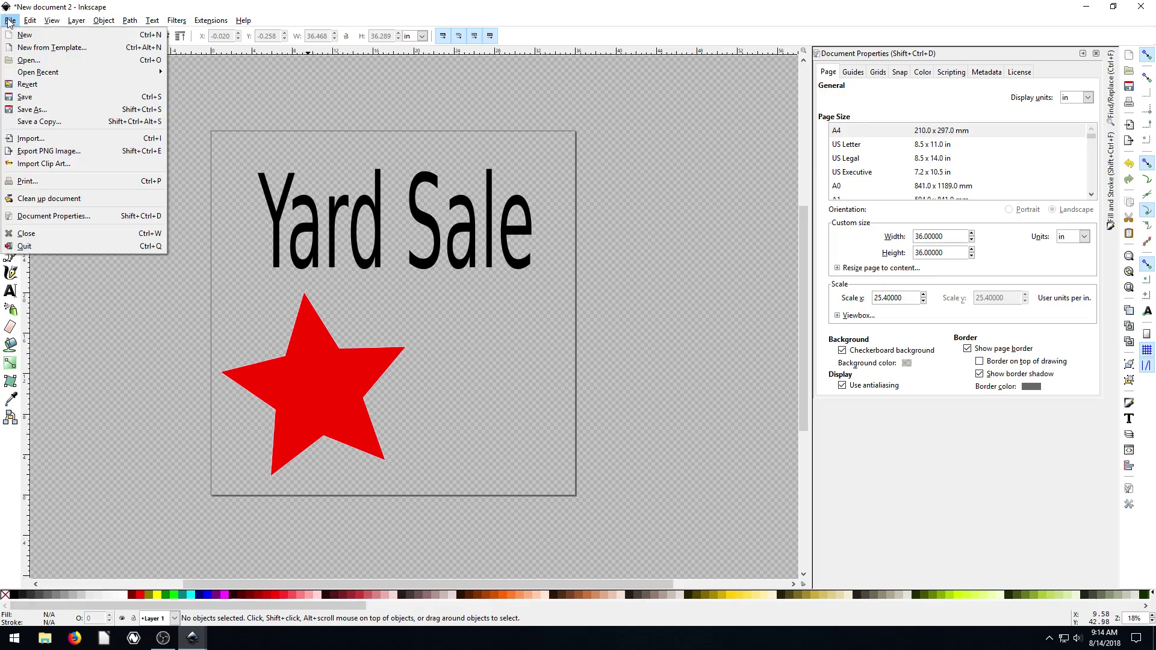
- Save the poster to the Desktop as yard.svg in Plain SVG (*.svg) format
click(26, 109)
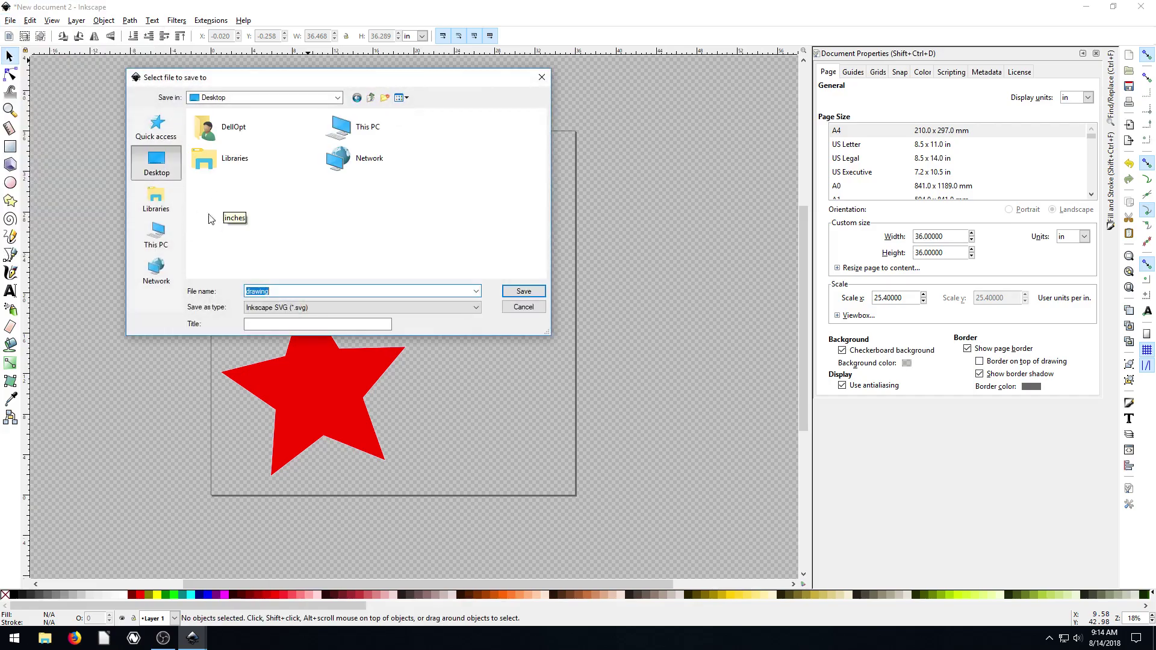
click(293, 291)
key(BackSpace)
key(BackSpace)
key(BackSpace)
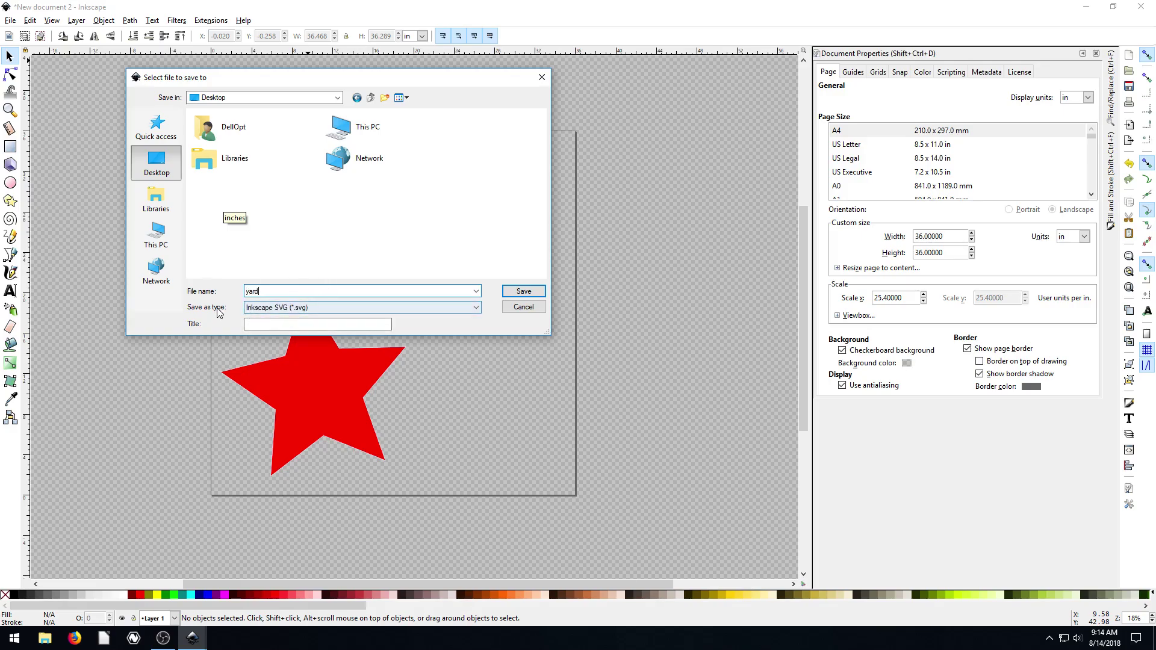
click(276, 311)
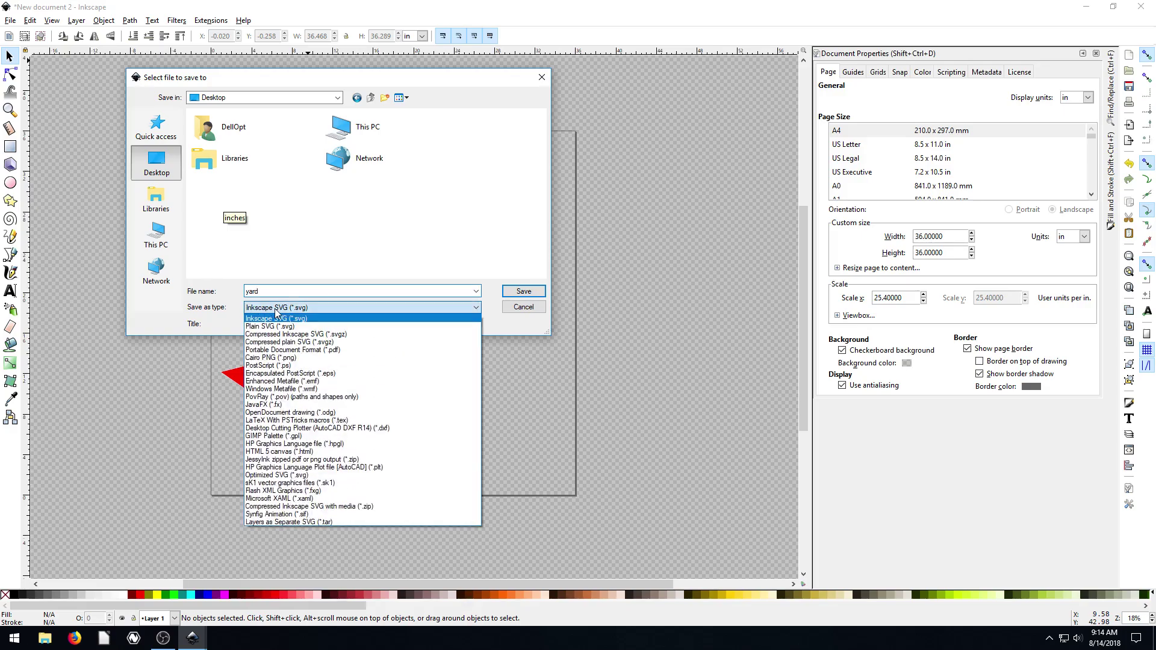
click(253, 316)
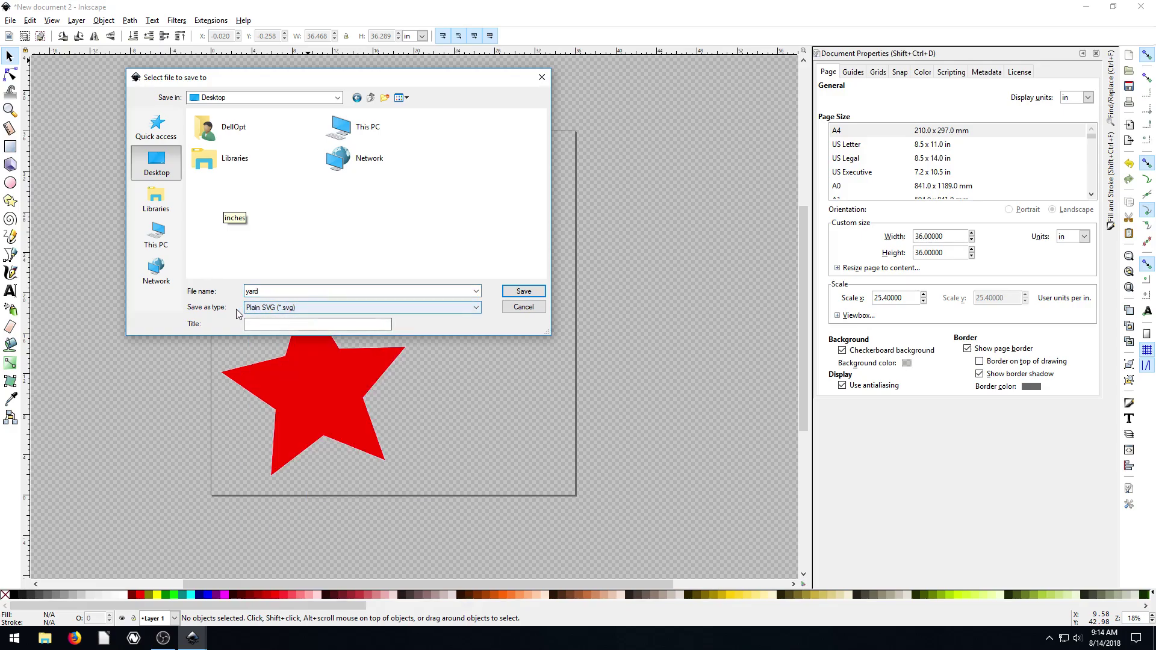
click(278, 312)
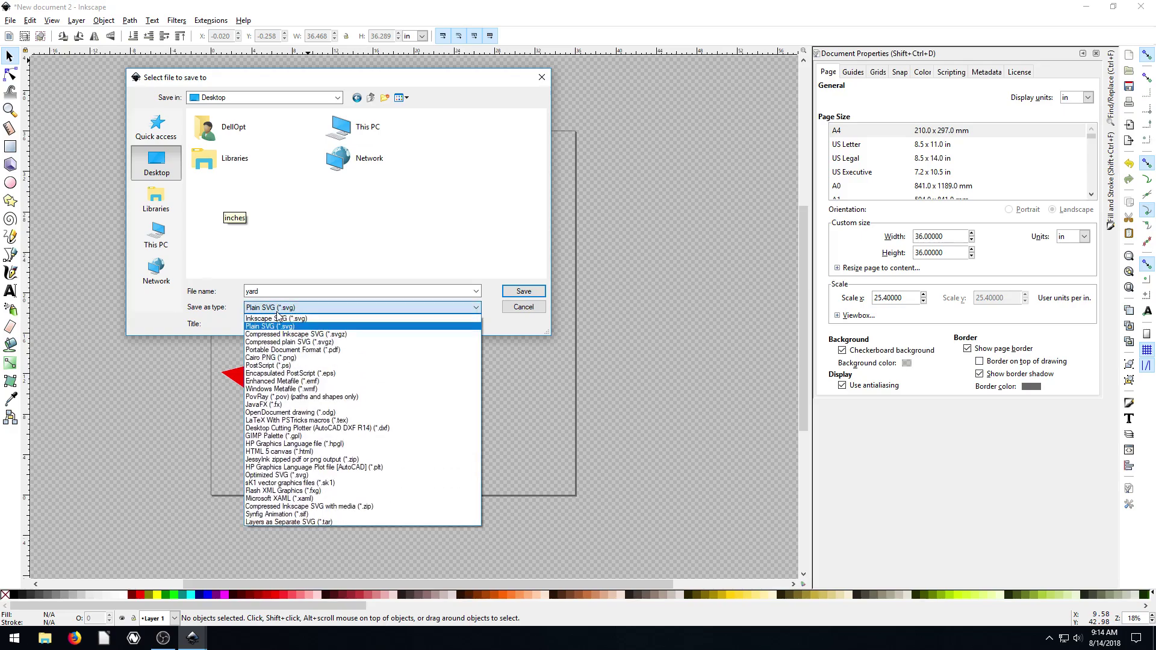
click(258, 324)
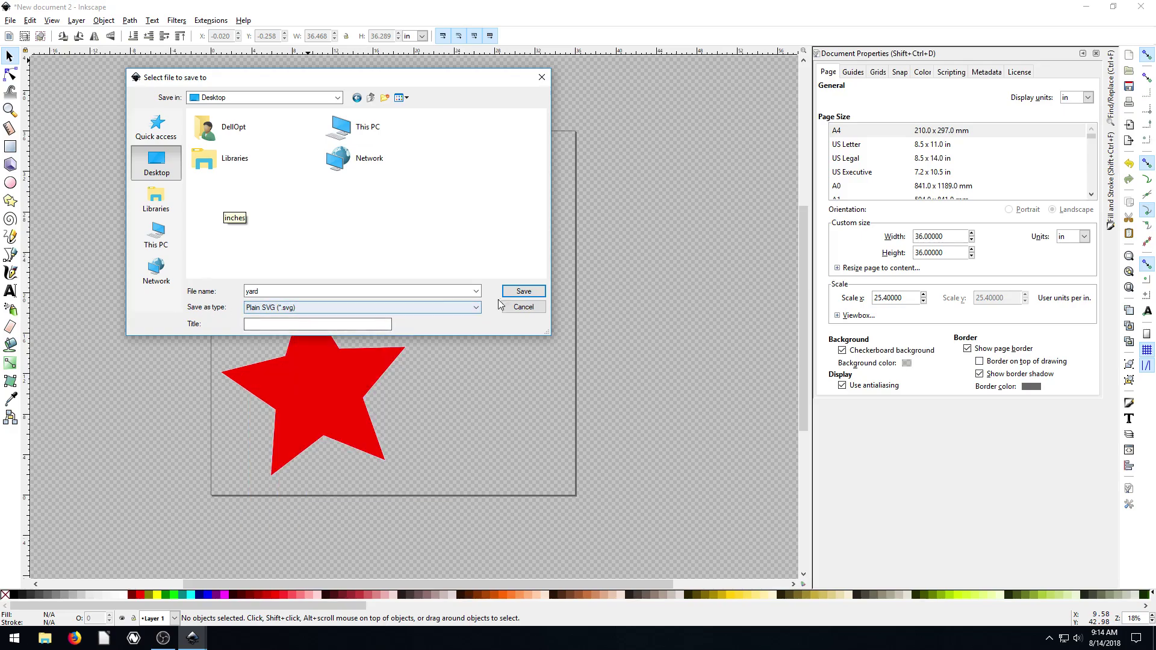
click(516, 293)
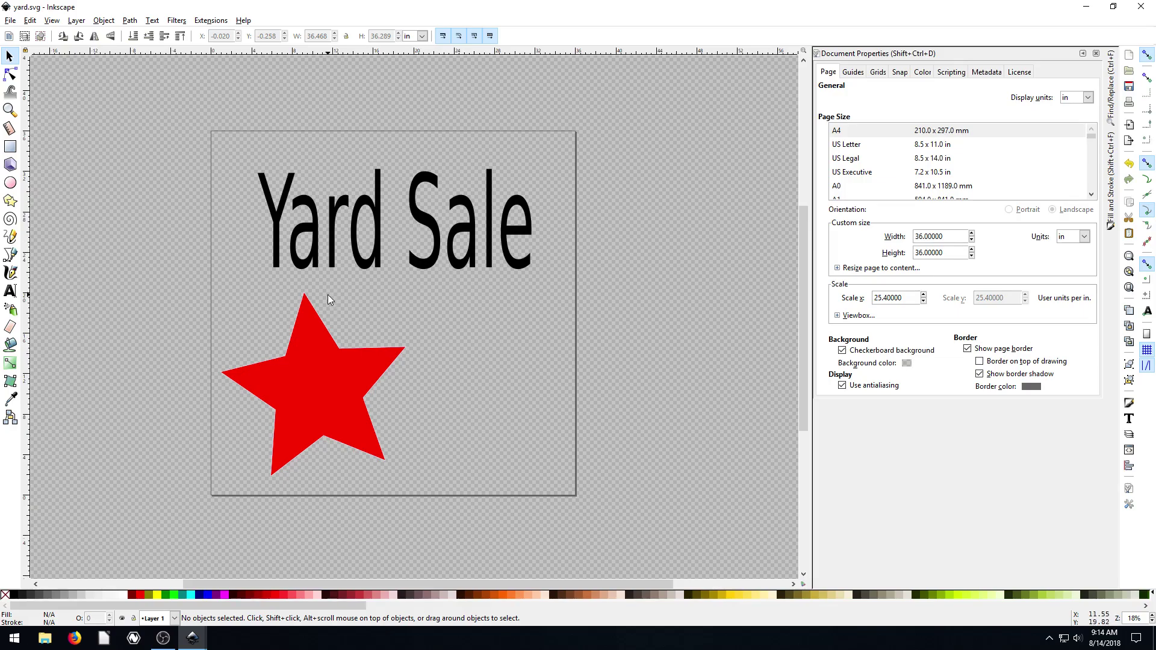
- Move the red star right so its left point sits beneath the start of 'Yard Sale'
click(282, 408)
drag(313, 392, 274, 394)
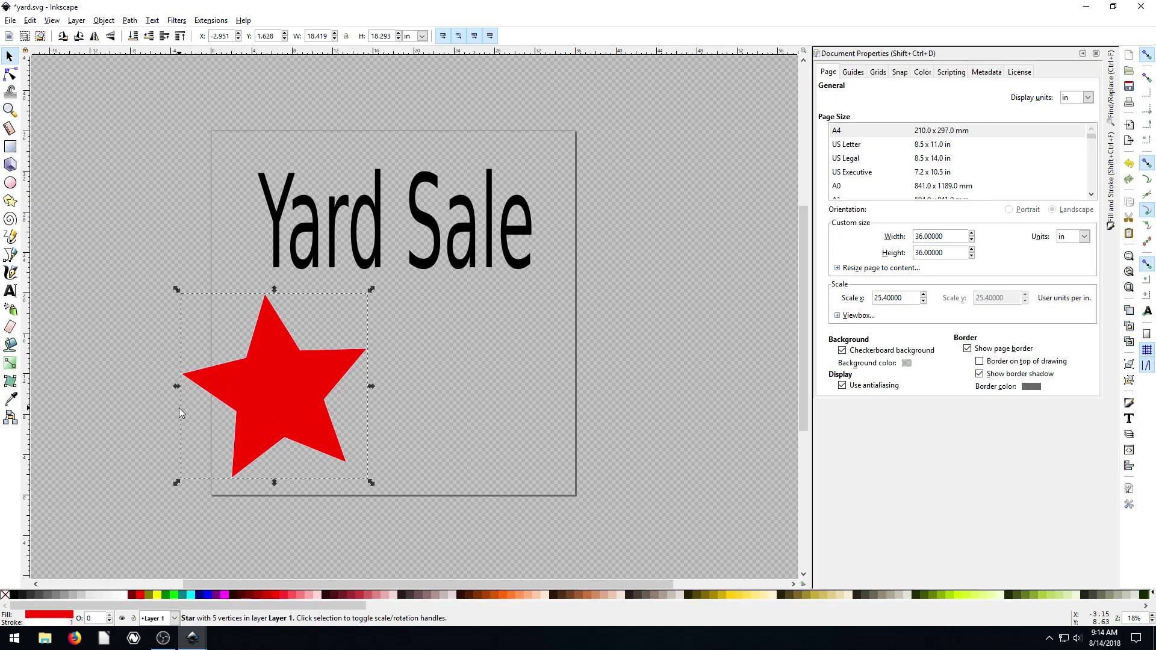
drag(274, 388, 356, 384)
click(171, 382)
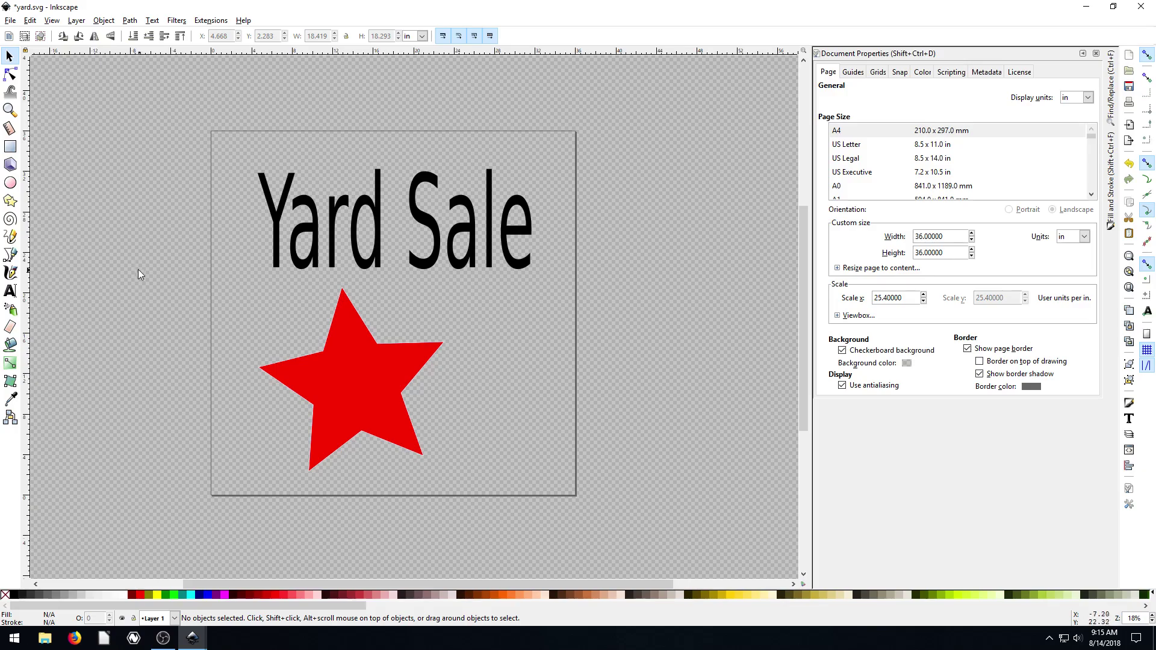
- Export the drawing area to the Desktop as yard.png at 2598×2874 px
click(11, 21)
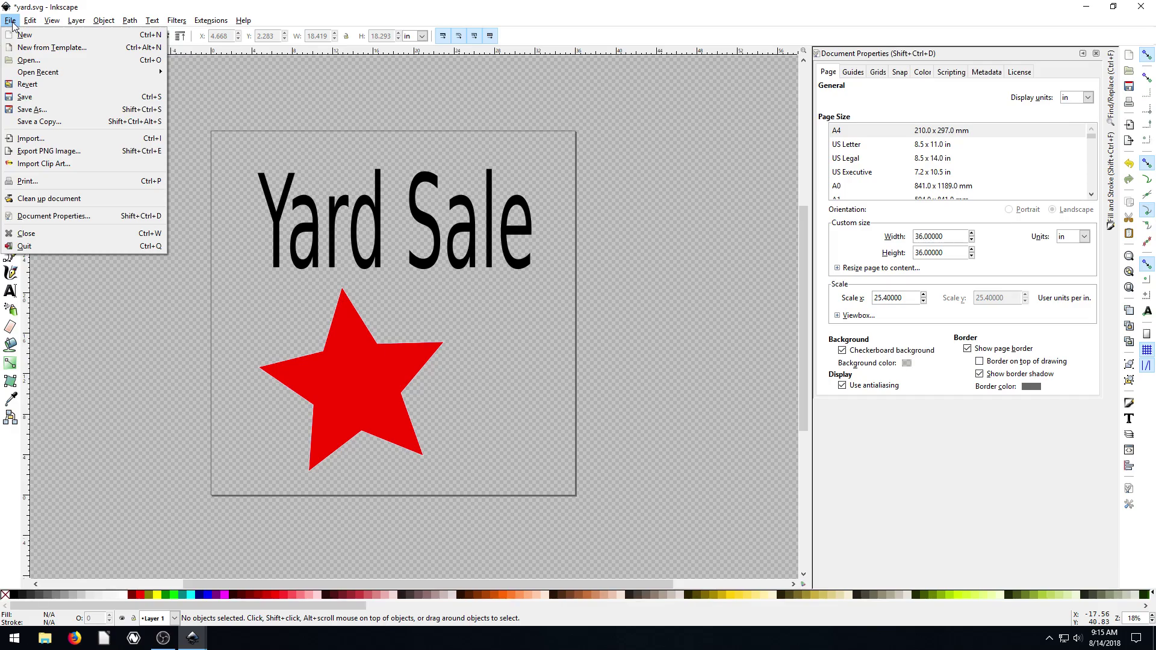
click(41, 151)
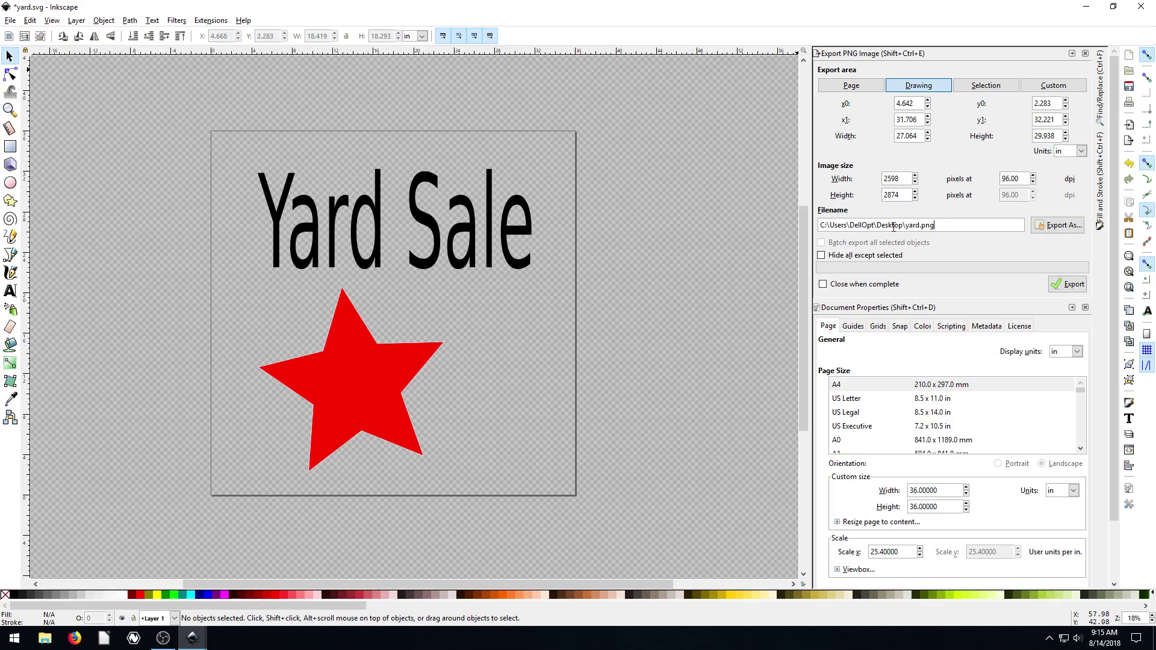
click(1058, 225)
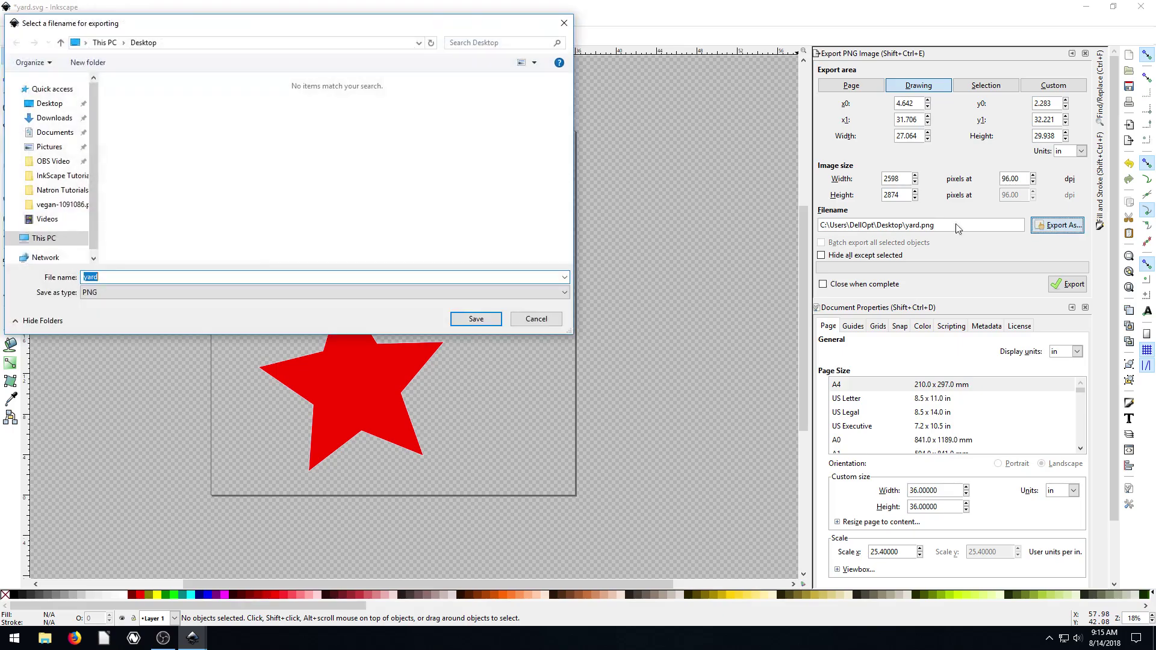
click(549, 320)
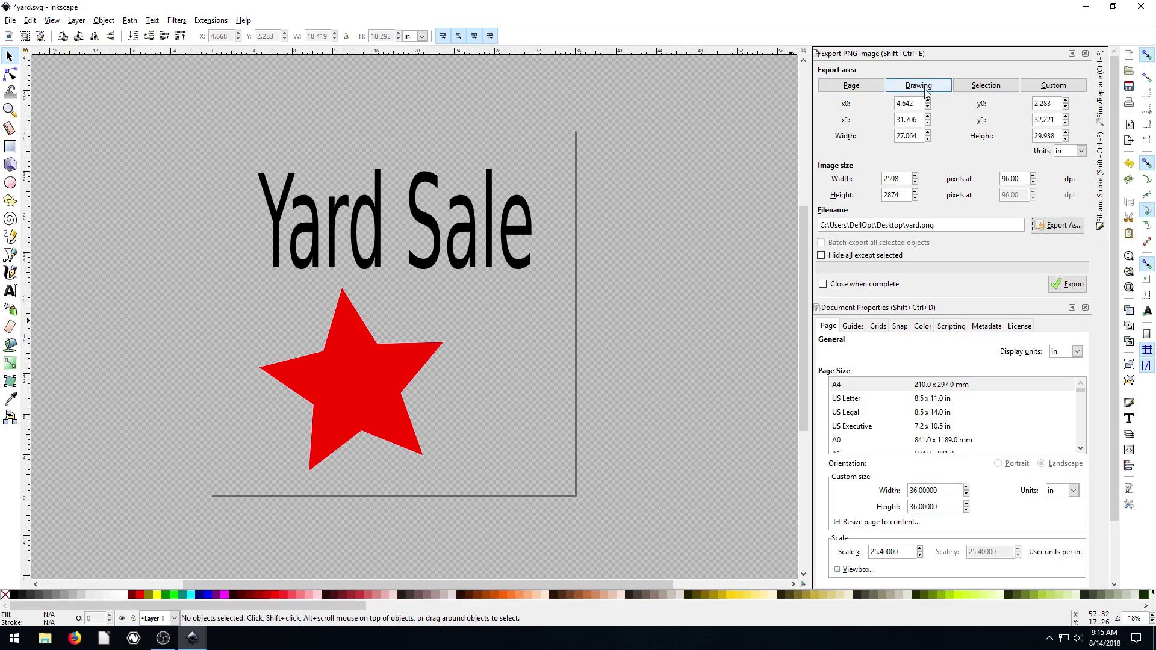
click(1067, 285)
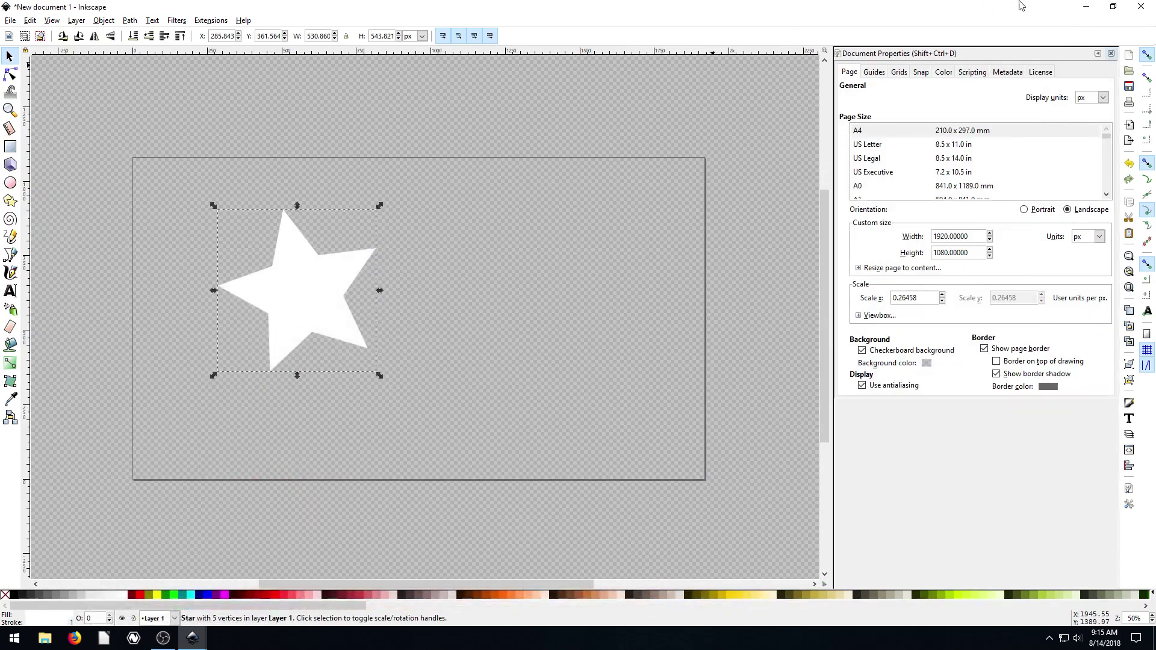
- Close New document 1 without saving and select the exported yard.png on the desktop
click(1140, 6)
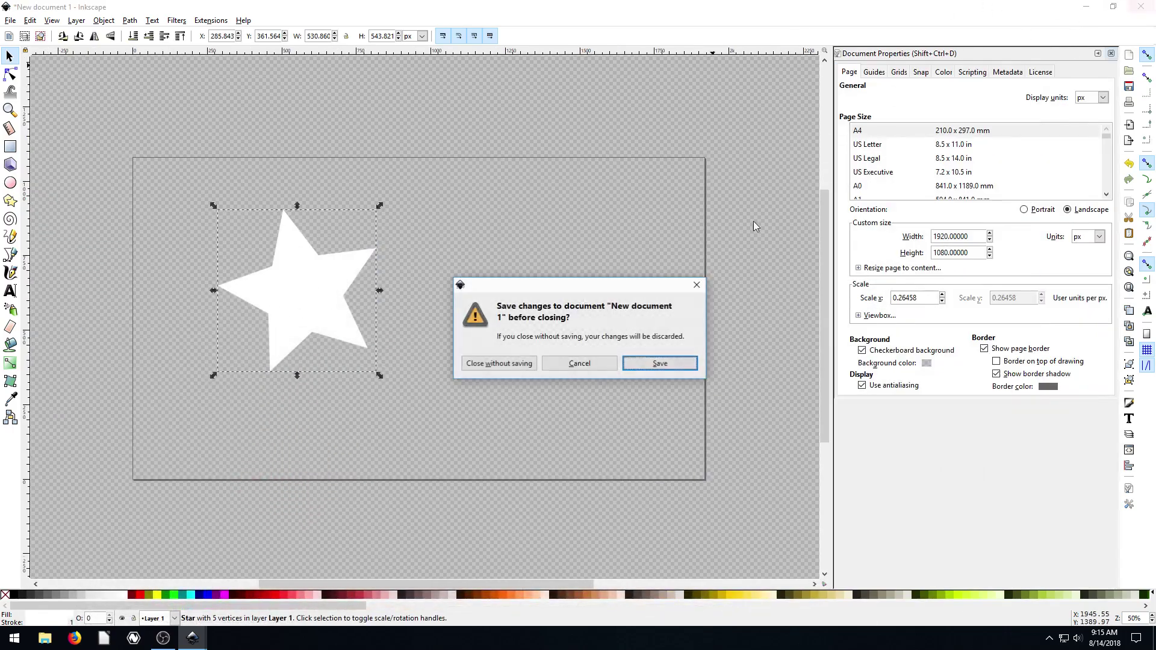
click(478, 365)
click(27, 443)
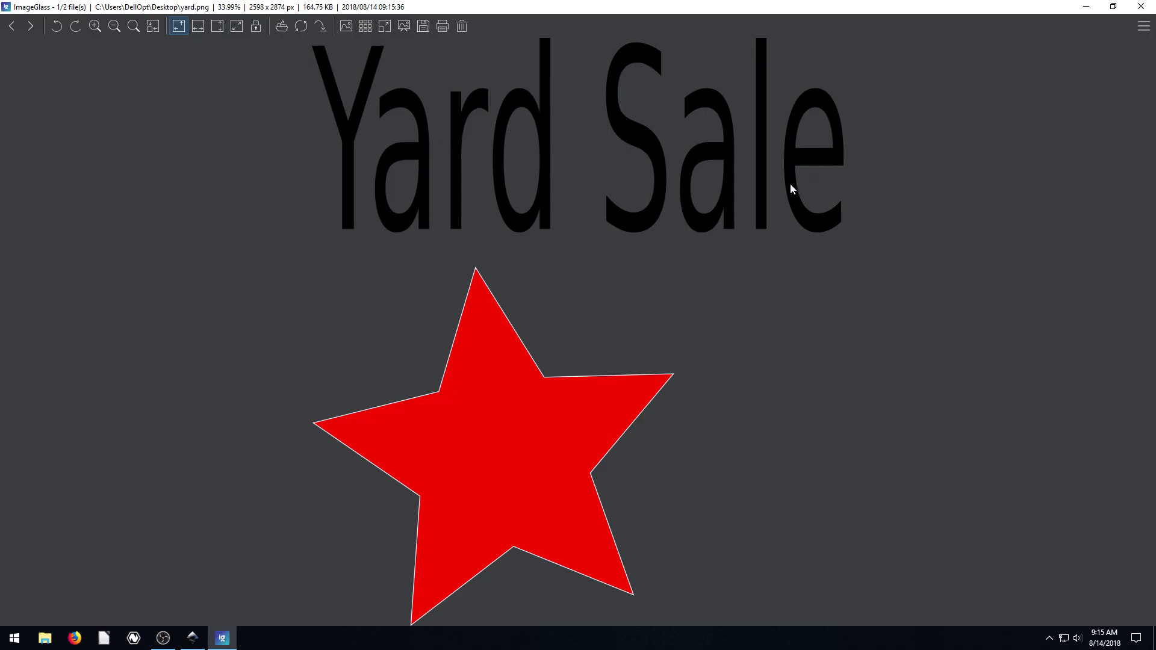
- Zoom out on yard.png in ImageGlass to check it, close the viewer, and return to yard.svg
scroll(621, 219, down, 5)
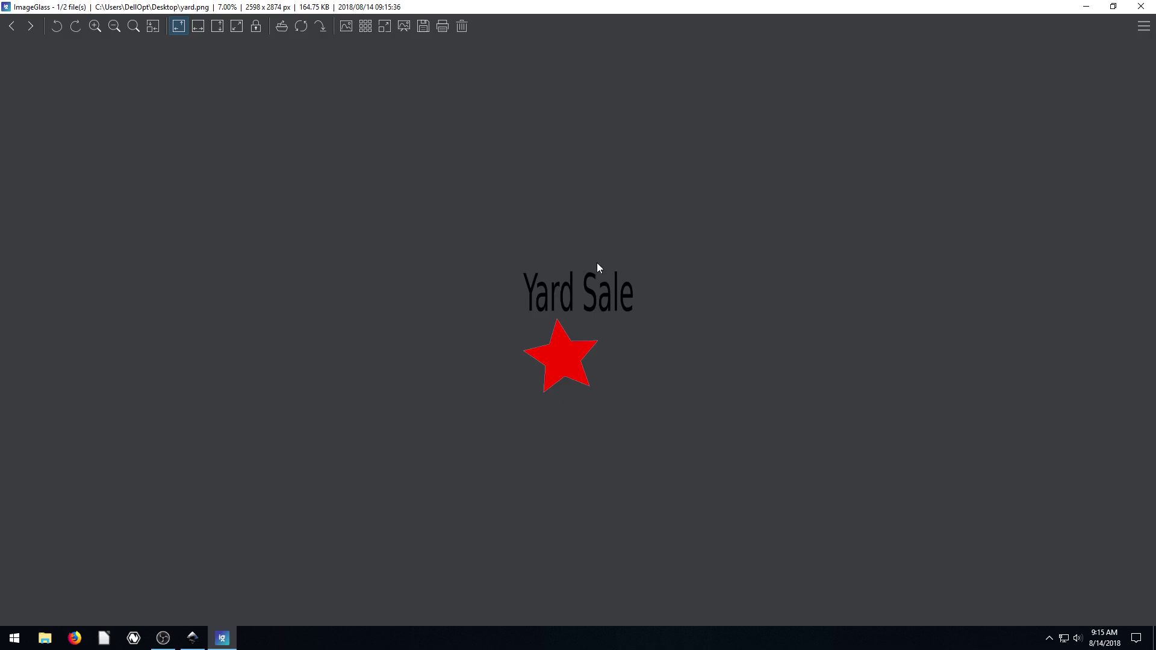
scroll(598, 262, up, 5)
key(alt+F4)
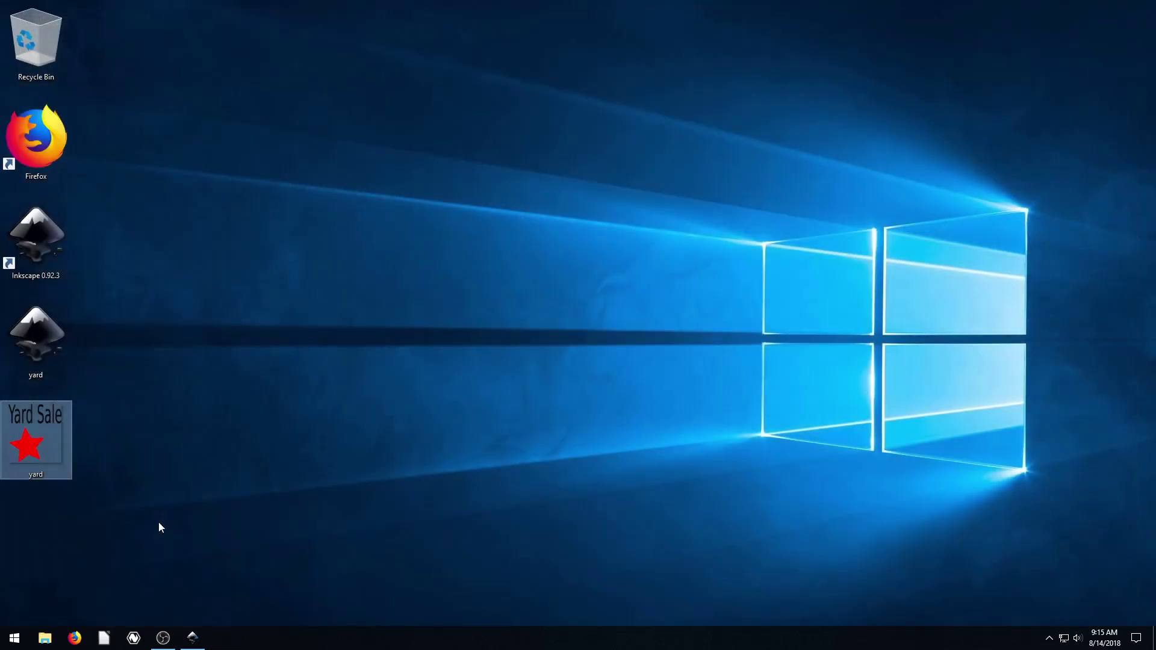
click(192, 638)
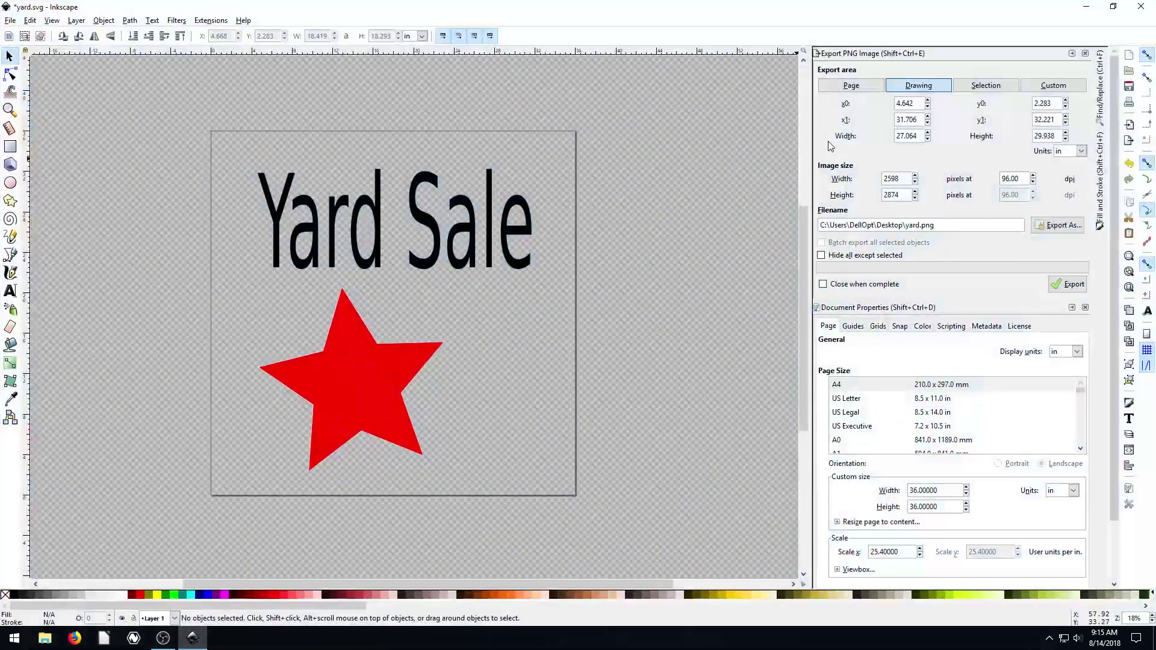
- Export the selected red star alone as path1372.png (1768×1756 px) and view it
click(375, 349)
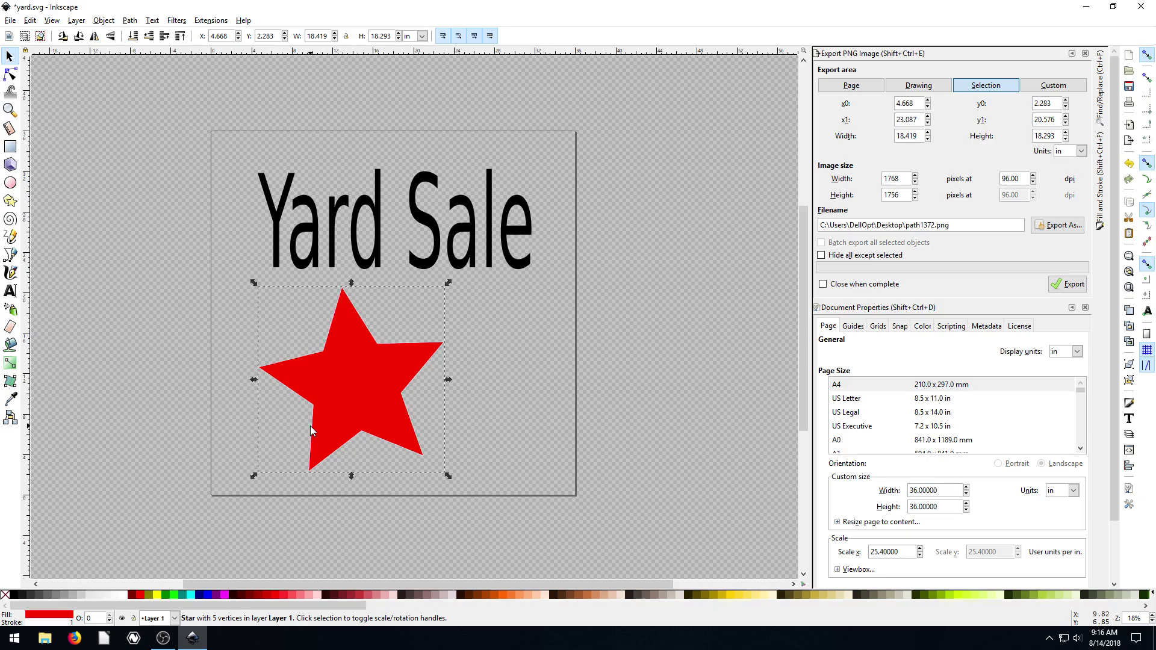
click(1068, 284)
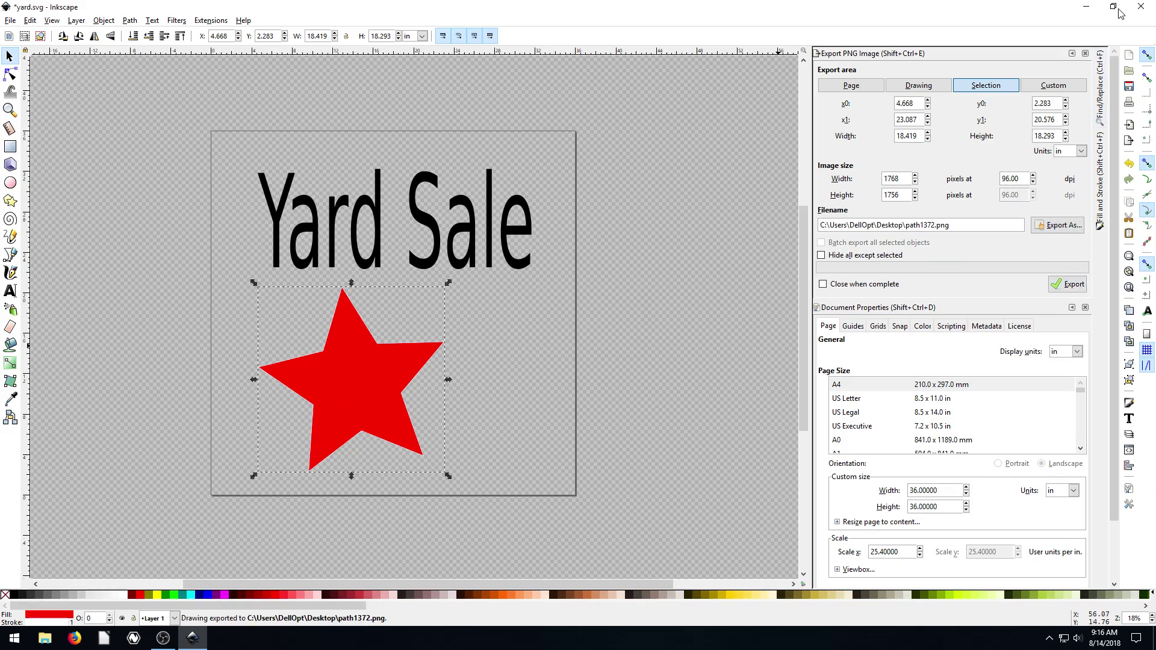
click(1086, 7)
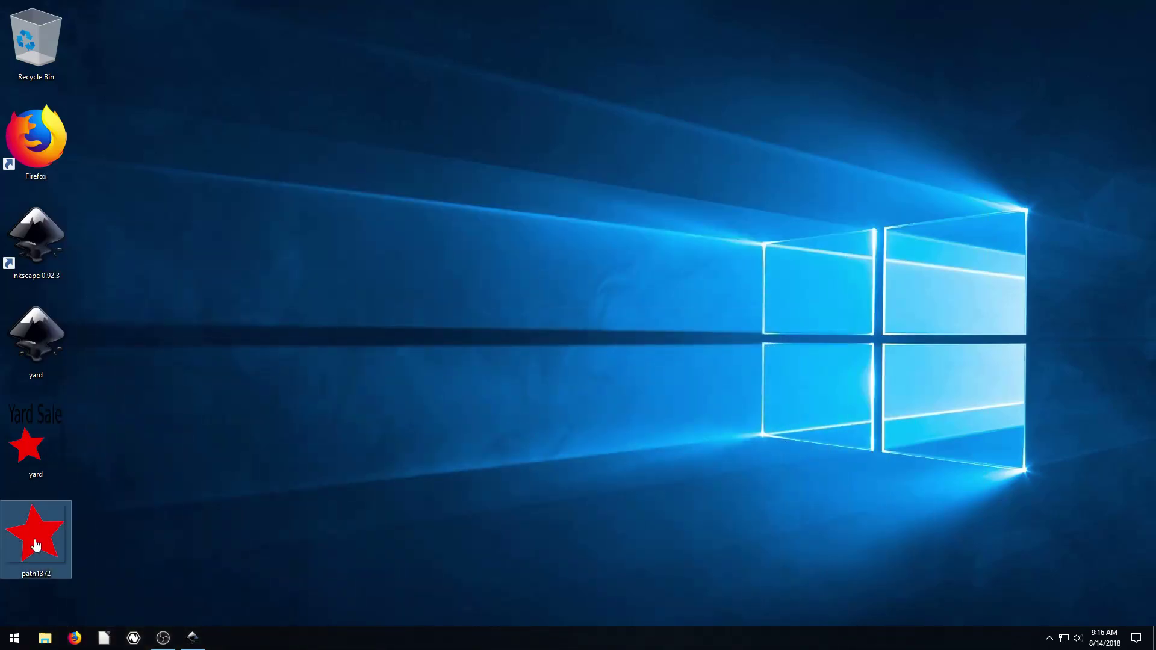
double_click(36, 546)
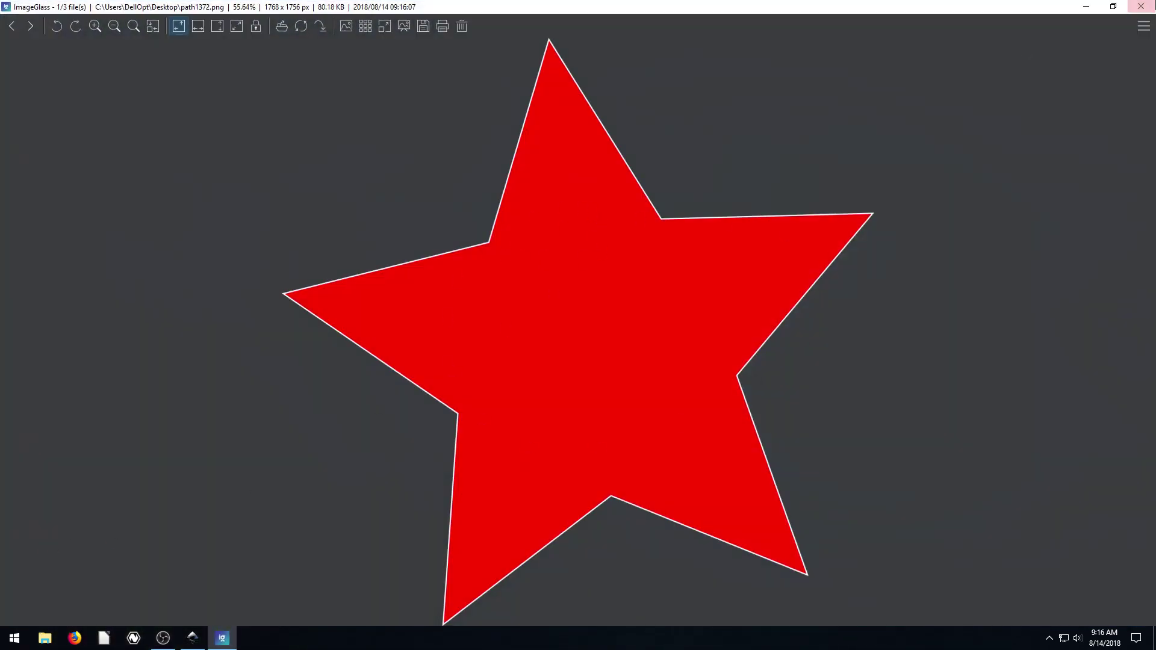
key(Escape)
- Arrange the path1372 and yard icons side by side on the desktop, then return to Inkscape
drag(11, 545, 370, 350)
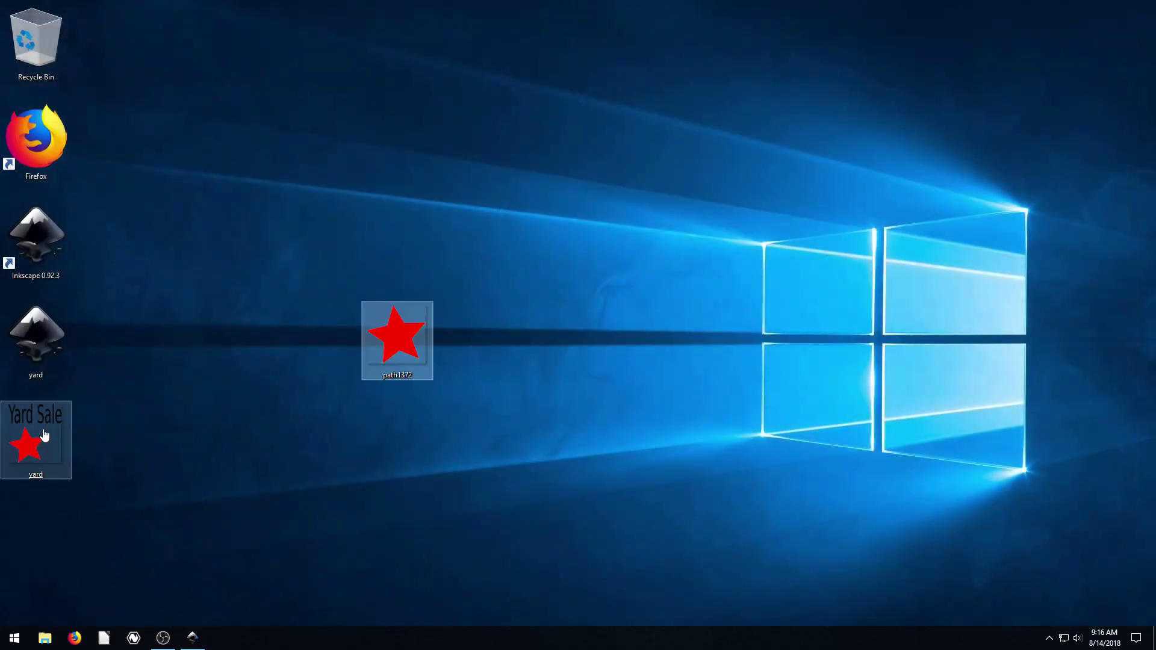
drag(44, 437, 807, 318)
drag(392, 341, 747, 331)
click(193, 638)
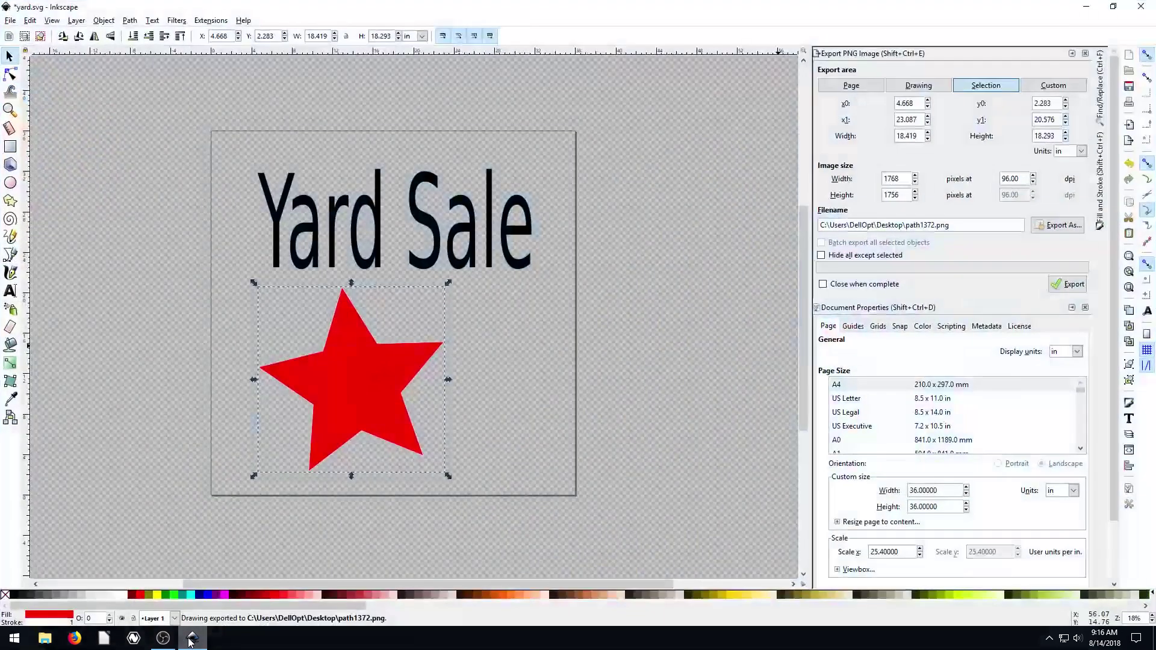
- Export the Yard Sale text alone as text1370.png
click(341, 220)
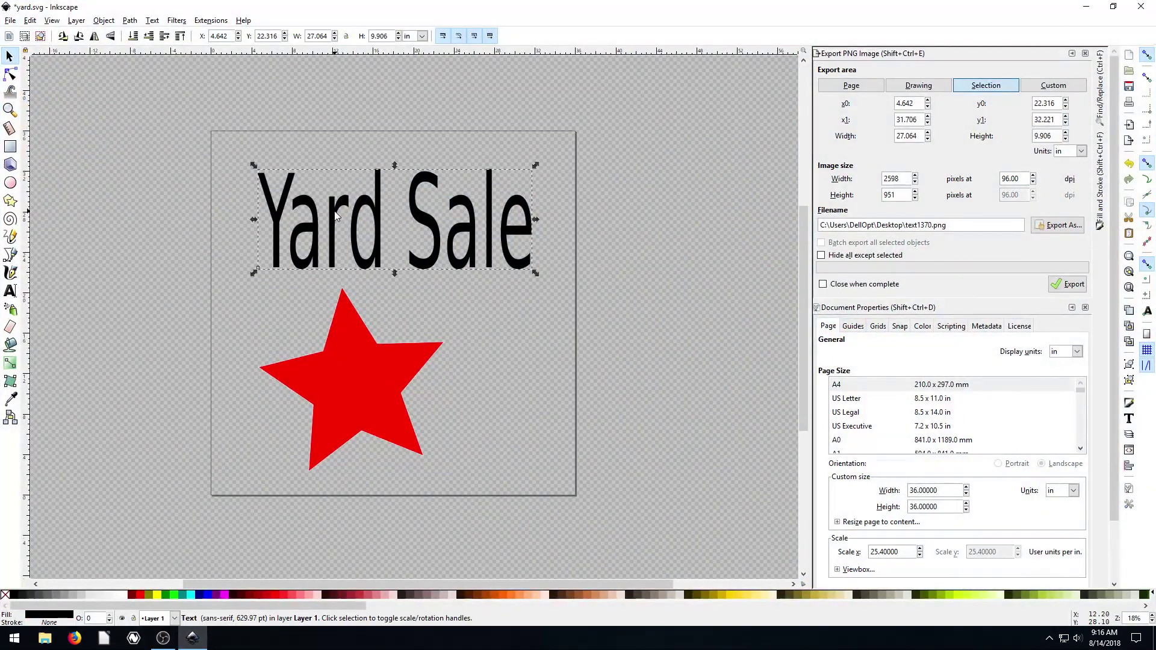
click(988, 89)
click(1070, 284)
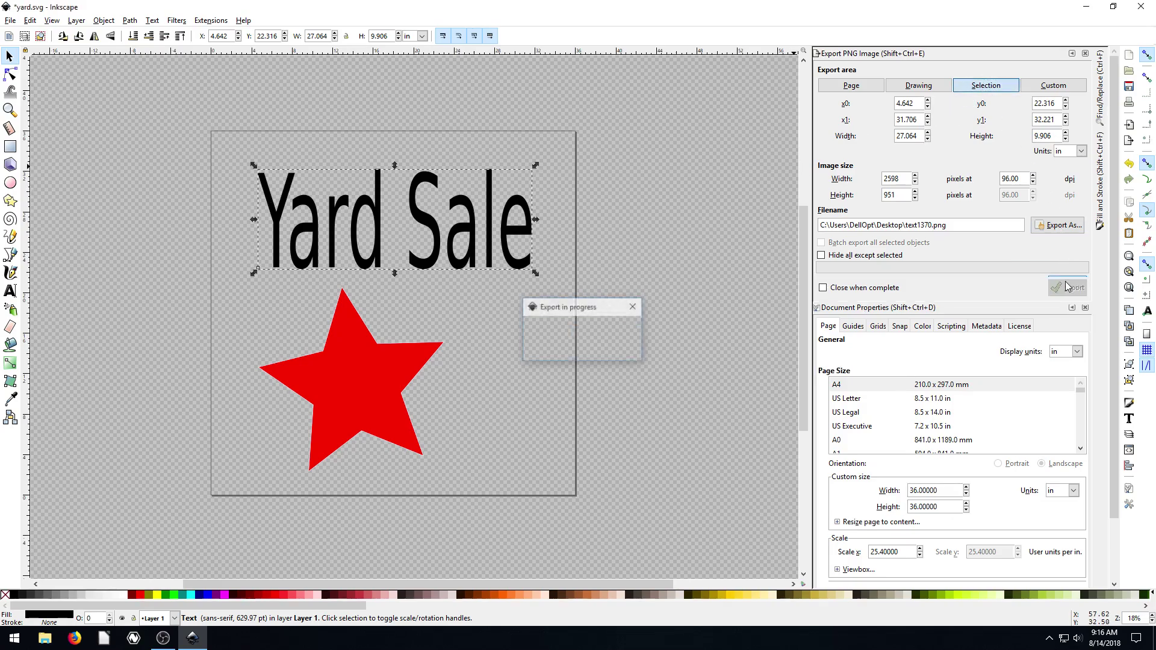
- Select text and star together, nudge them, and re-export as path1372.png (2598×2874 px), replacing the old file
shift+click(354, 383)
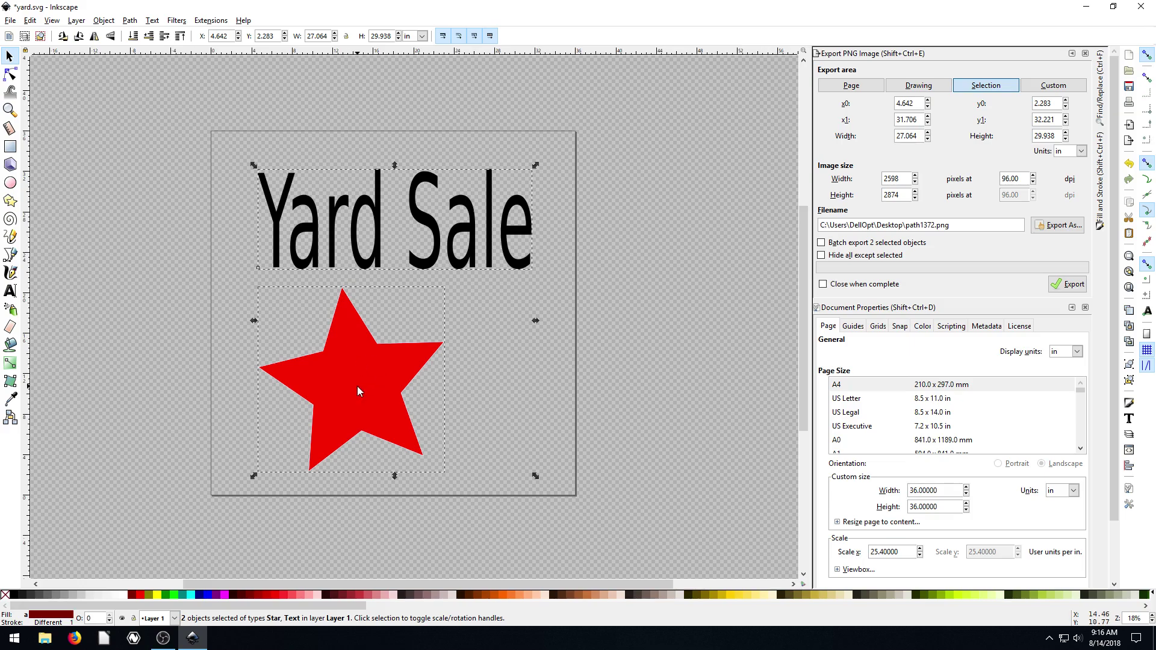
drag(356, 385, 350, 380)
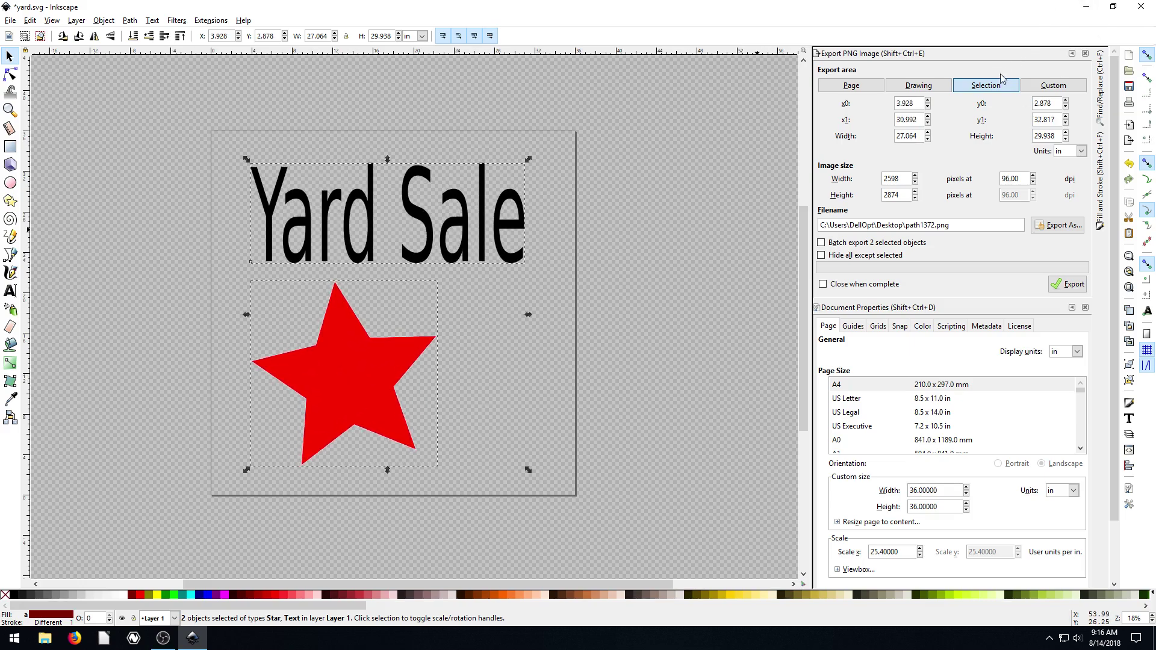
click(1087, 7)
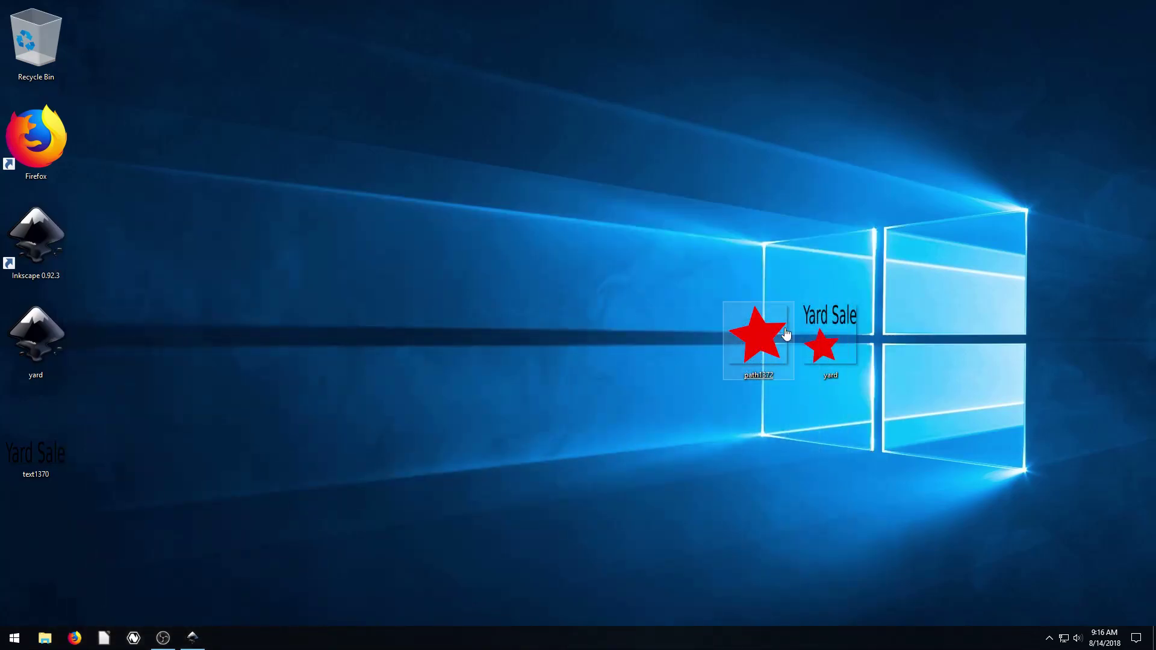
drag(43, 457, 742, 269)
click(193, 637)
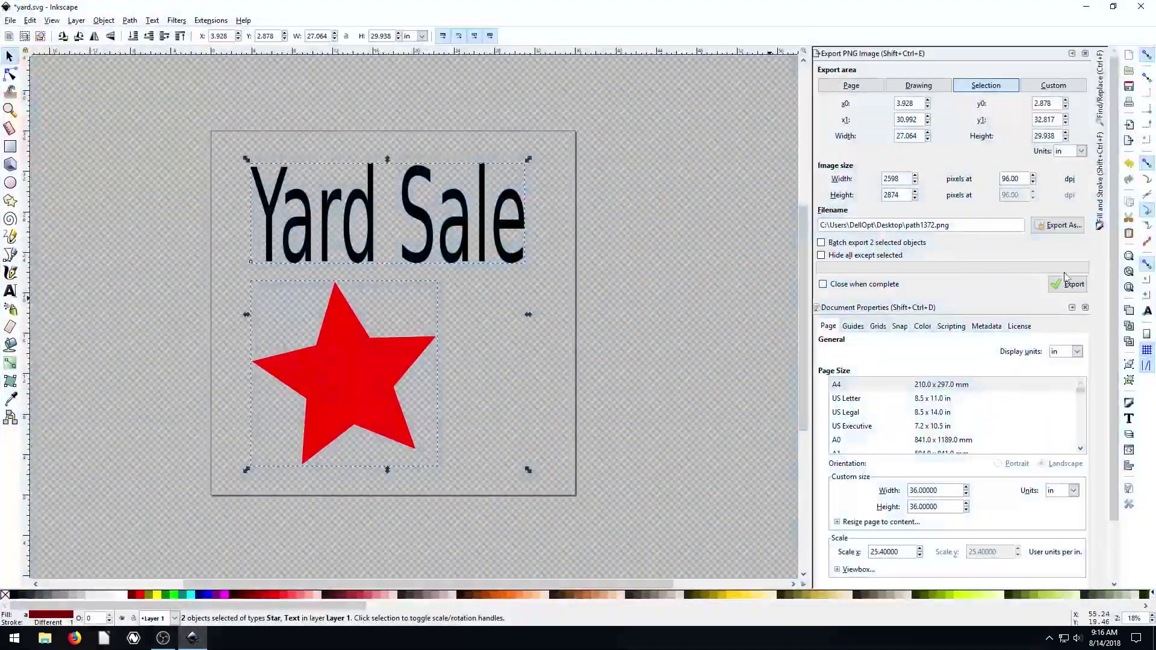
click(1068, 284)
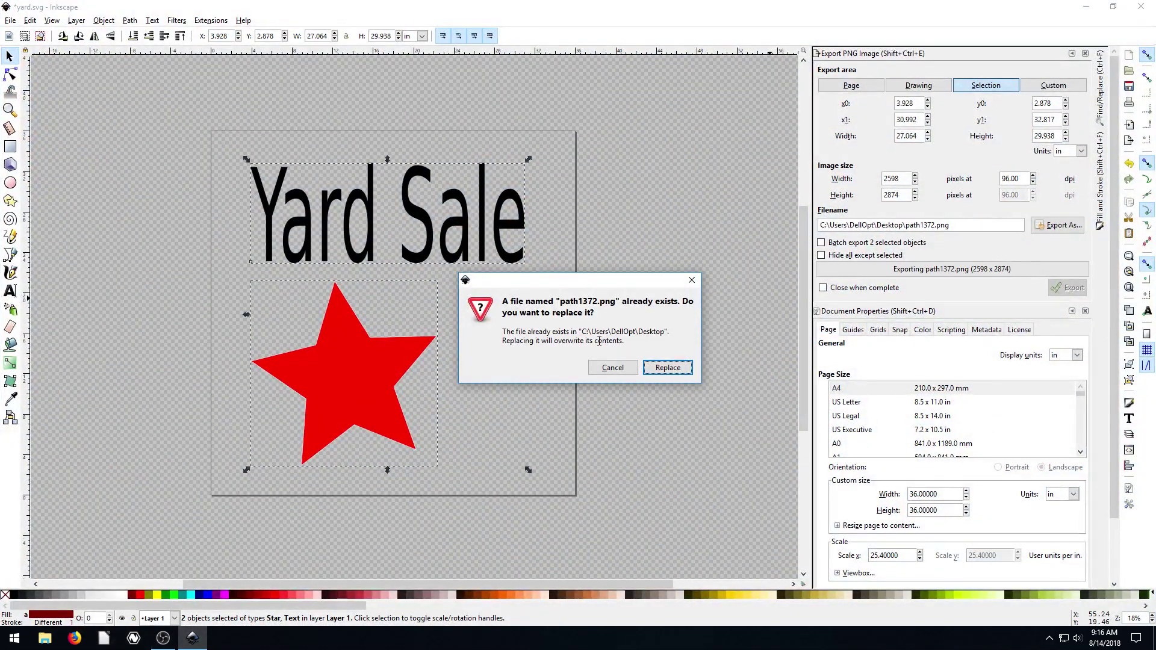
click(668, 367)
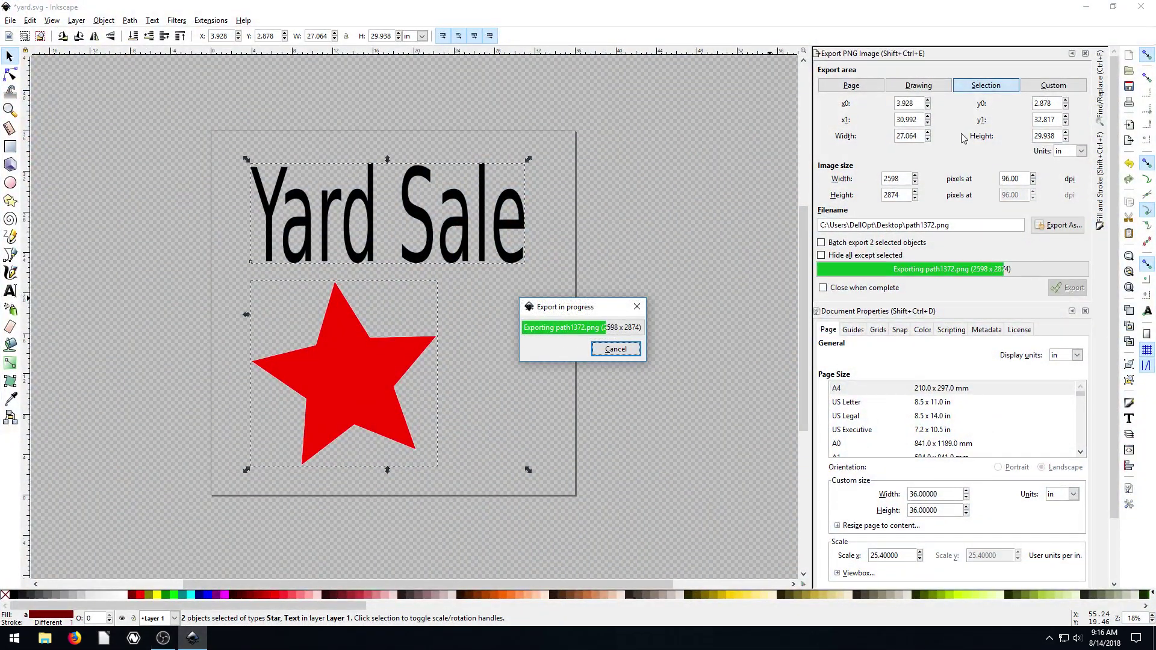
click(1086, 7)
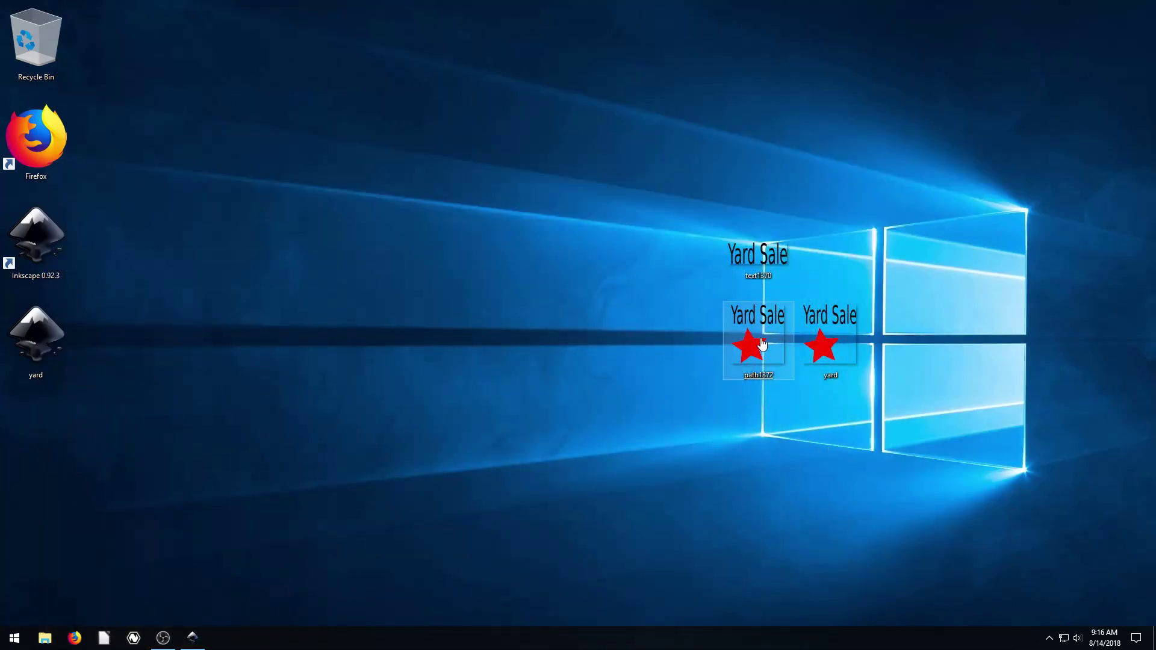
- Check the new path1372.png in ImageGlass showing text above the star, then return to Inkscape
drag(745, 343, 597, 364)
double_click(758, 349)
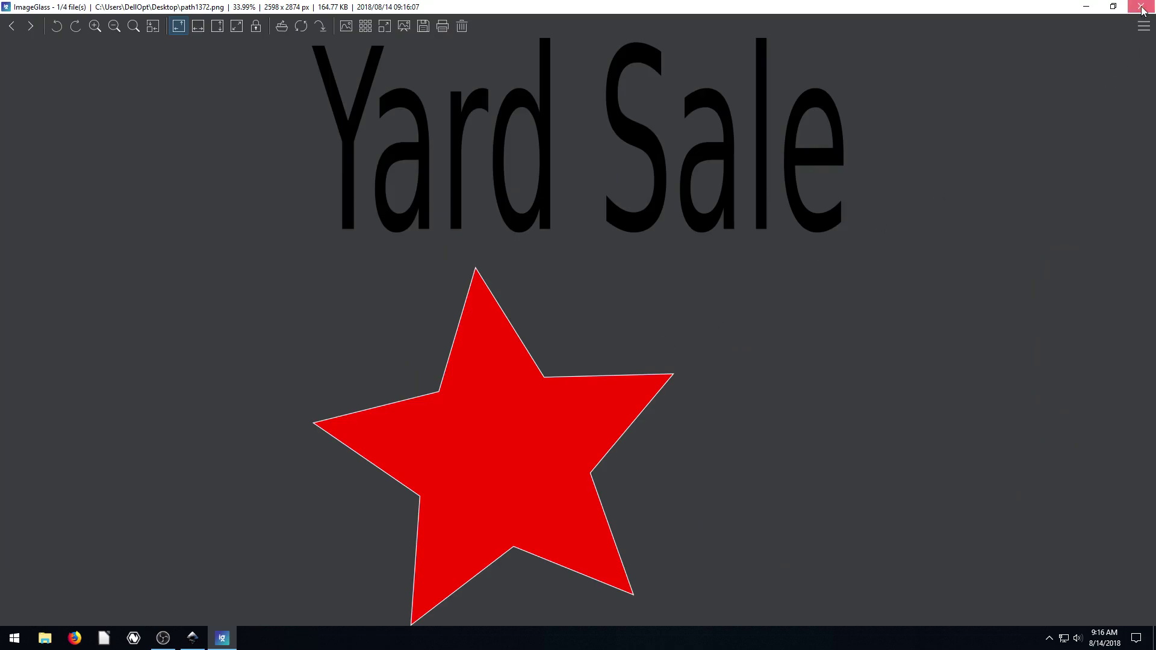
click(1141, 6)
click(192, 641)
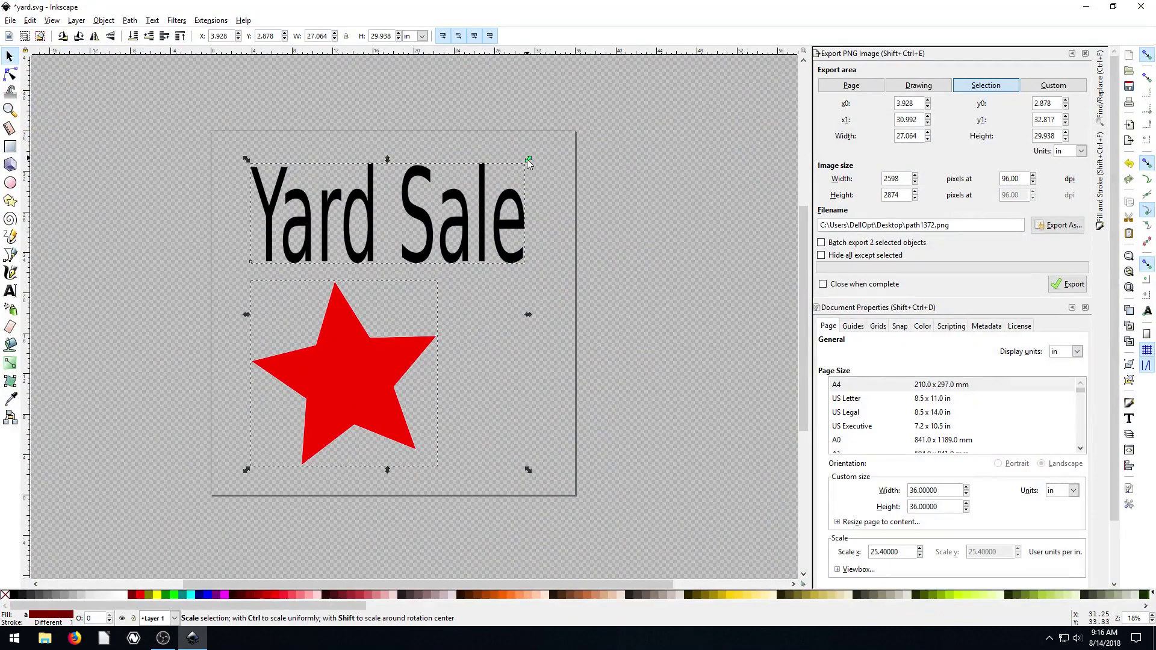
- Shrink and centre the text and star, then export the full page as yard.png (3456×3456 px)
drag(527, 159, 337, 335)
drag(279, 432, 357, 344)
click(266, 327)
click(851, 86)
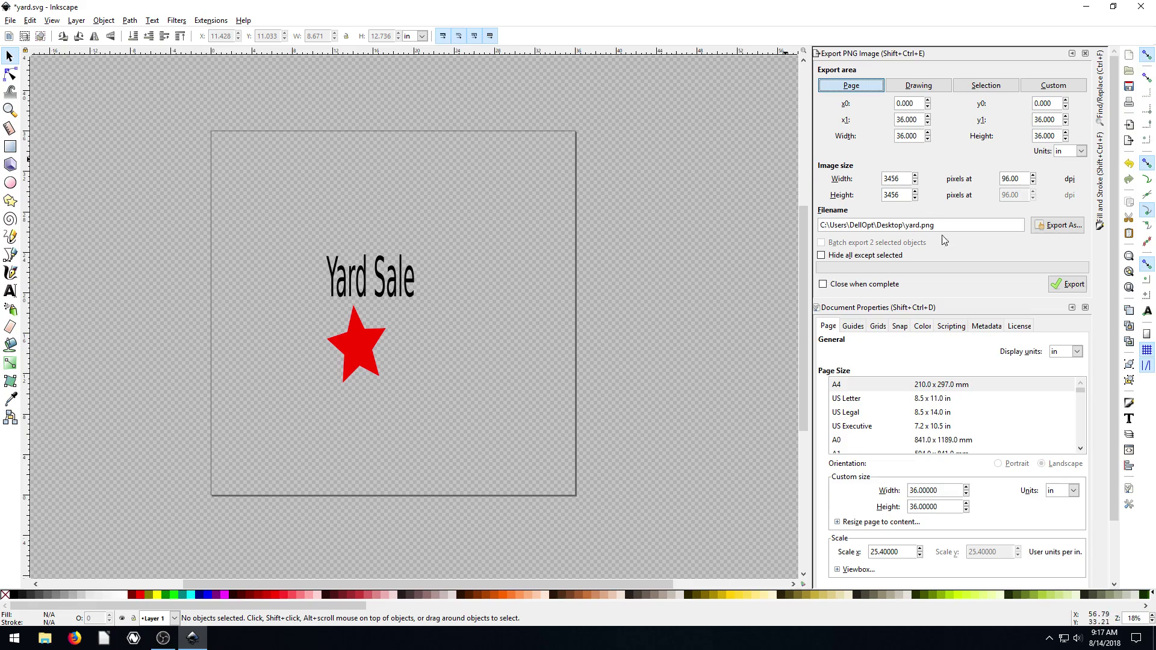
click(1069, 284)
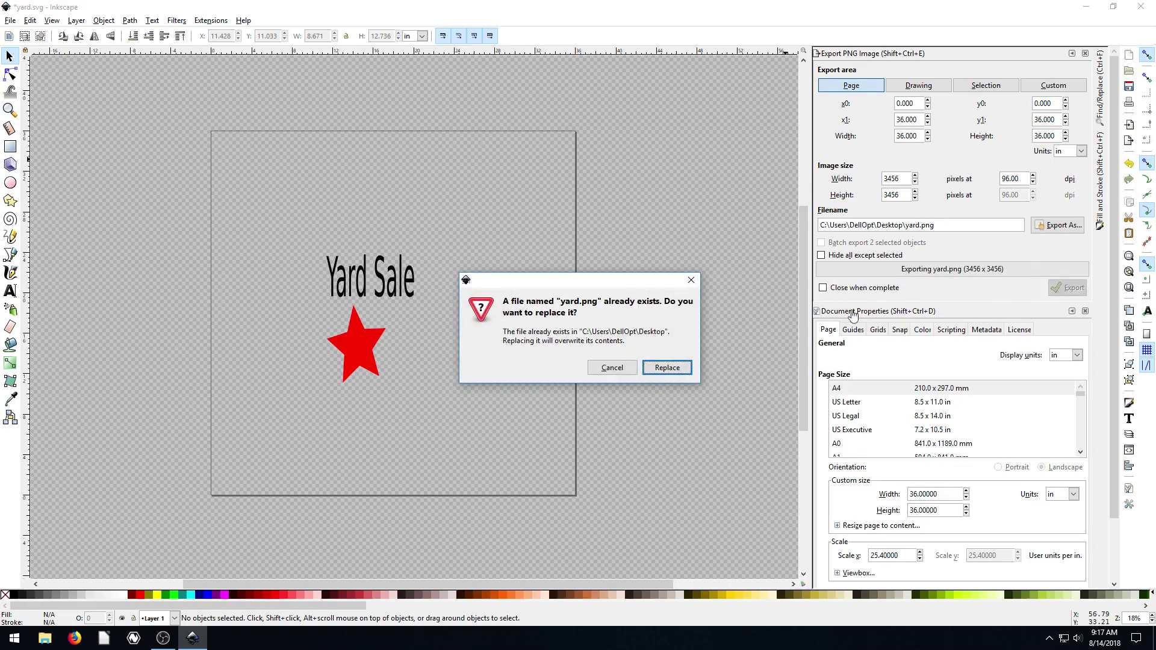
click(678, 373)
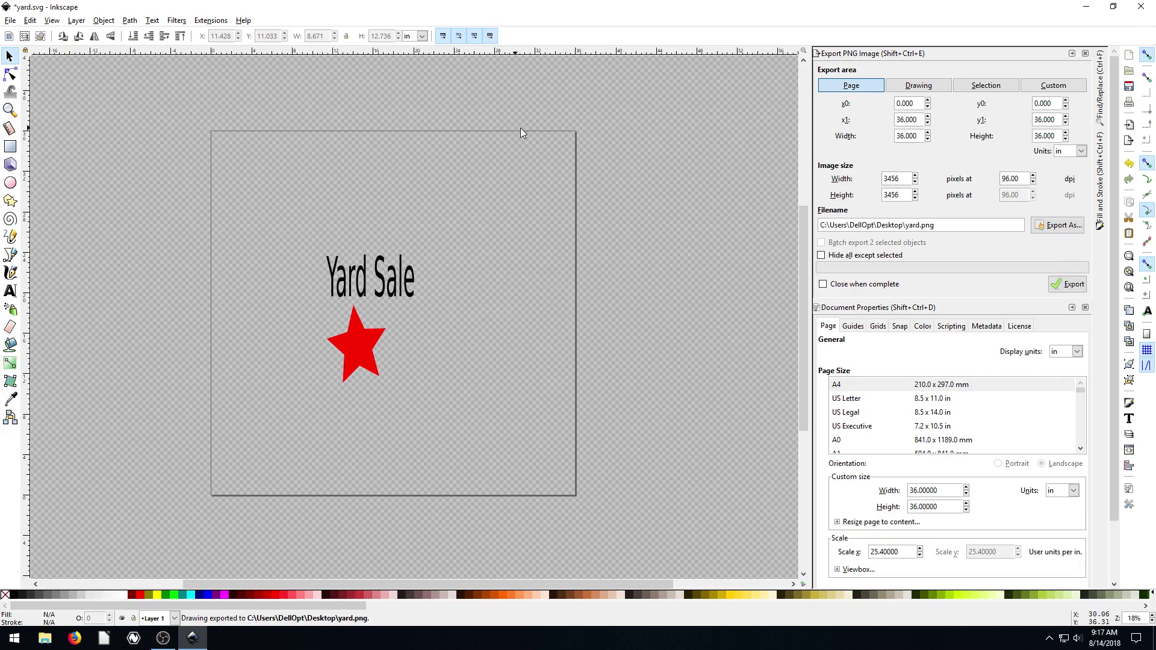
click(1086, 7)
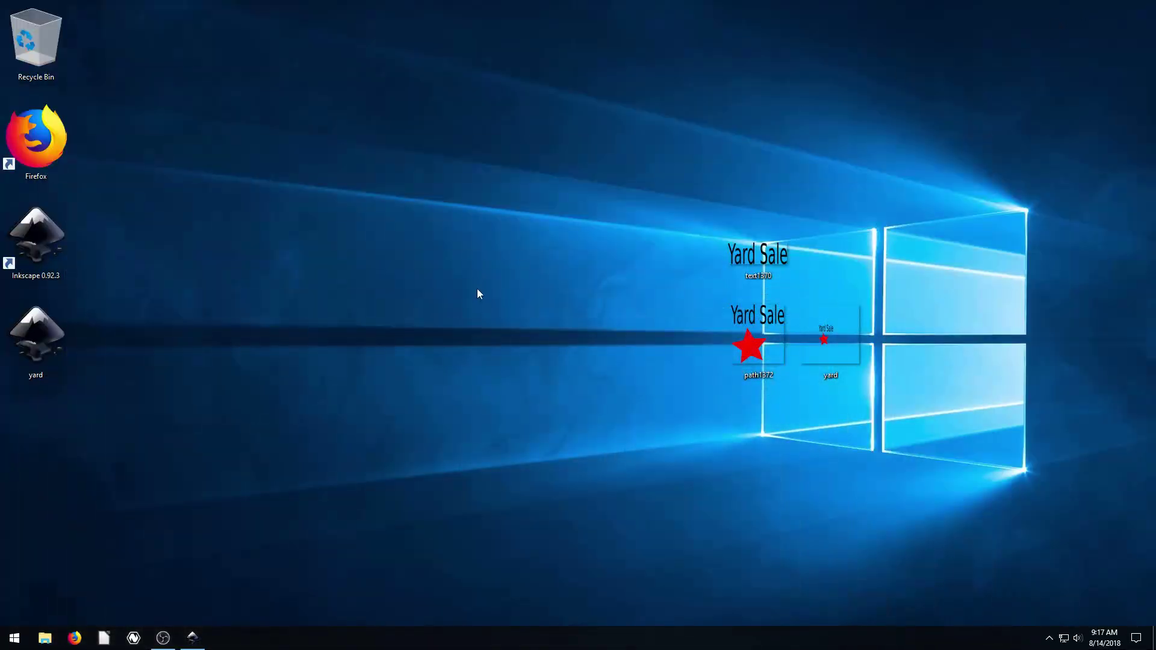
- View the exported yard.png in ImageGlass, then close it and shift its icon left
double_click(831, 336)
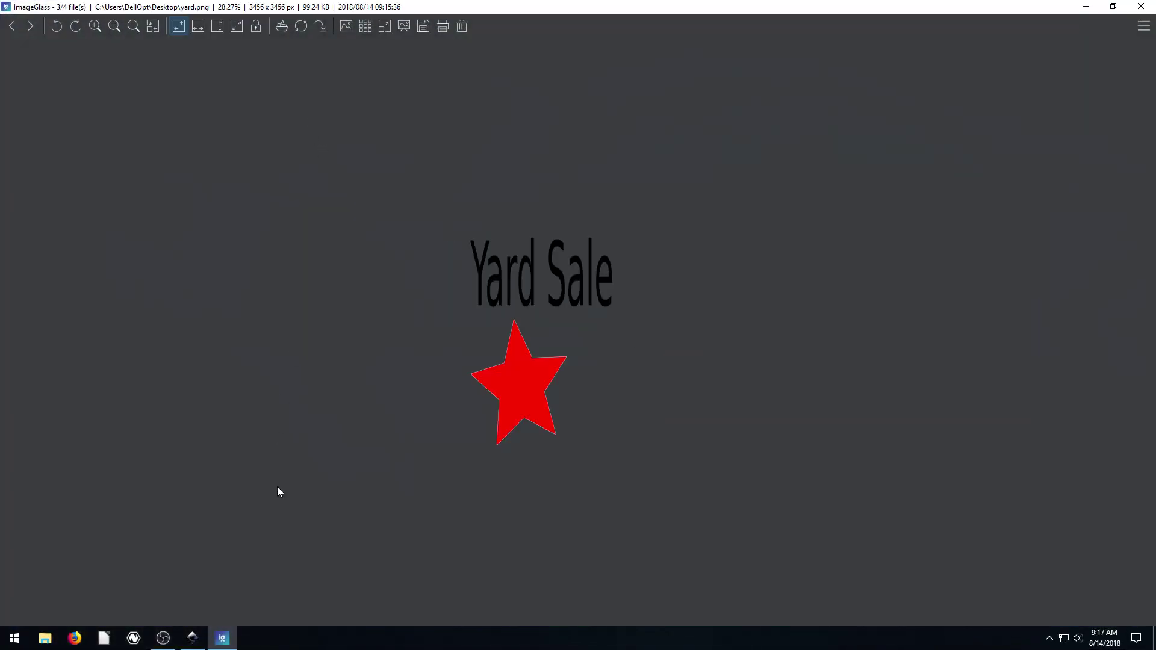
click(1142, 7)
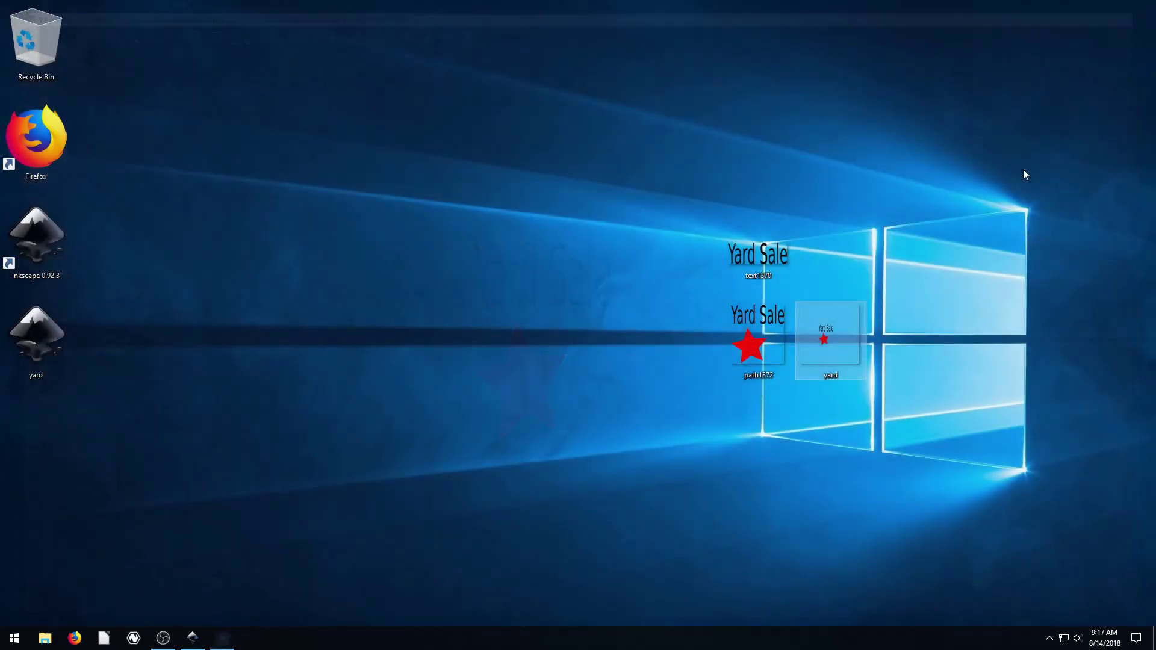
drag(822, 331, 618, 333)
- Open yard.png in GIMP from the file's Open with menu
right_click(619, 333)
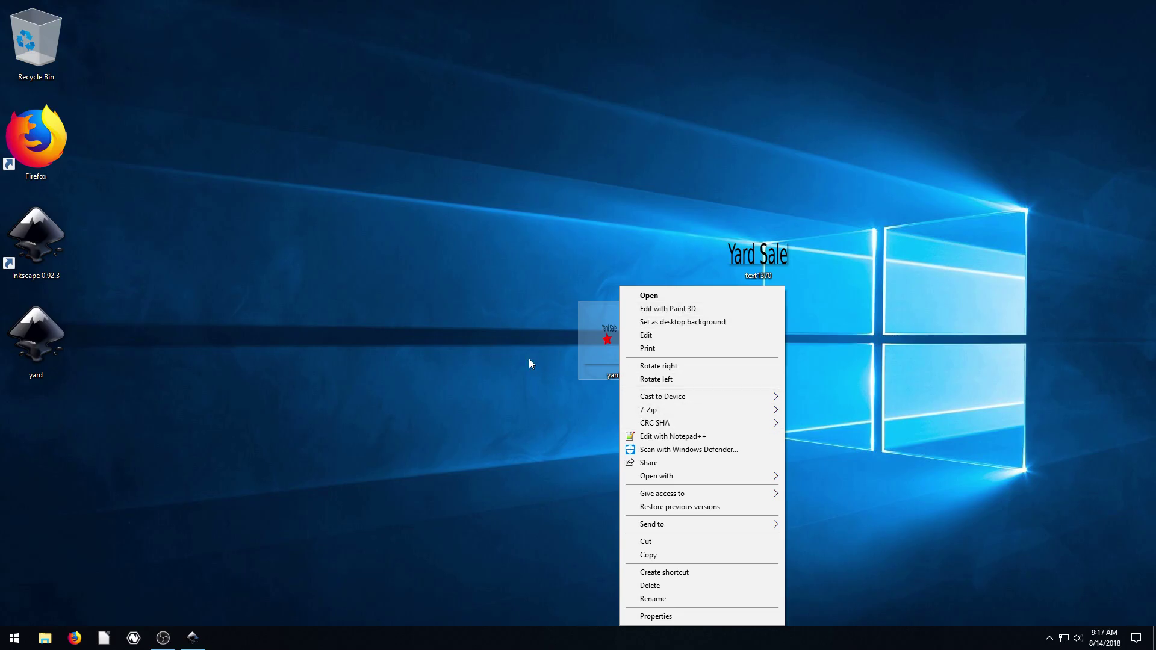
mouse_move(673, 478)
click(856, 477)
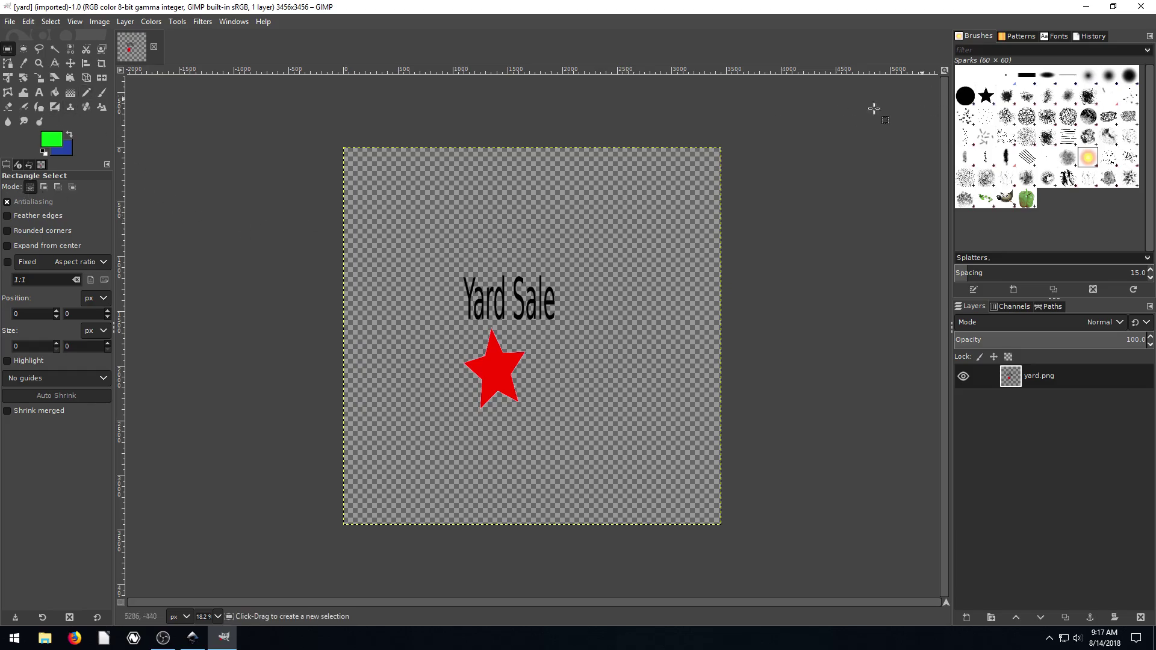
- Switch back to Inkscape and export just the drawing area as yard1.png (832×1223 px)
click(1087, 7)
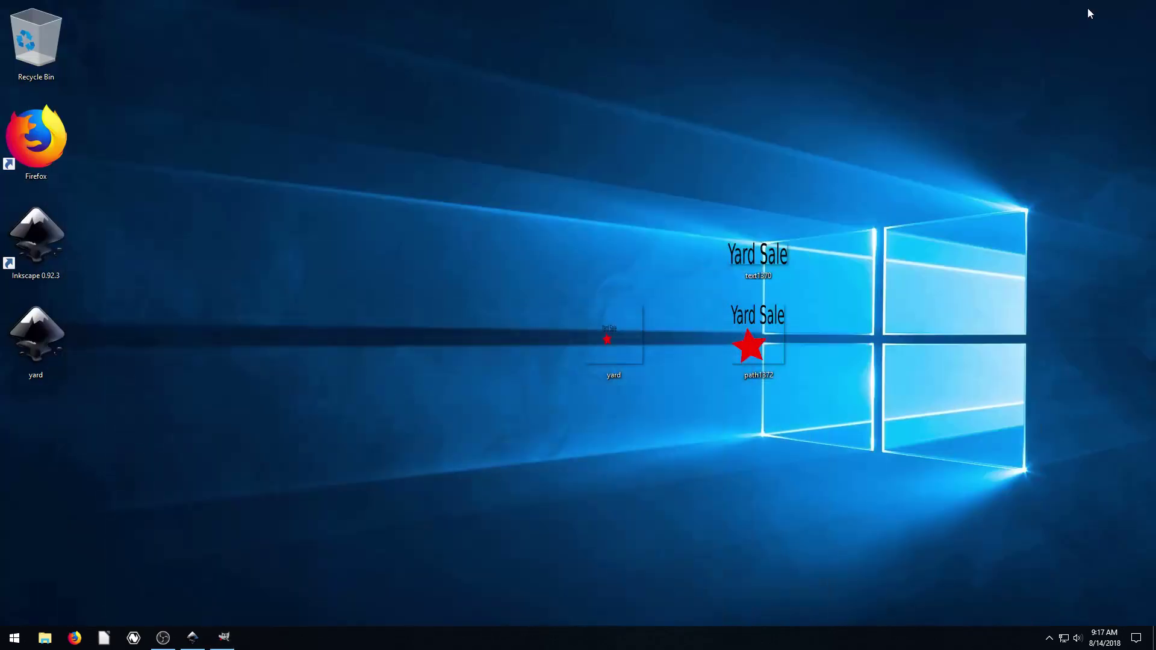
click(193, 637)
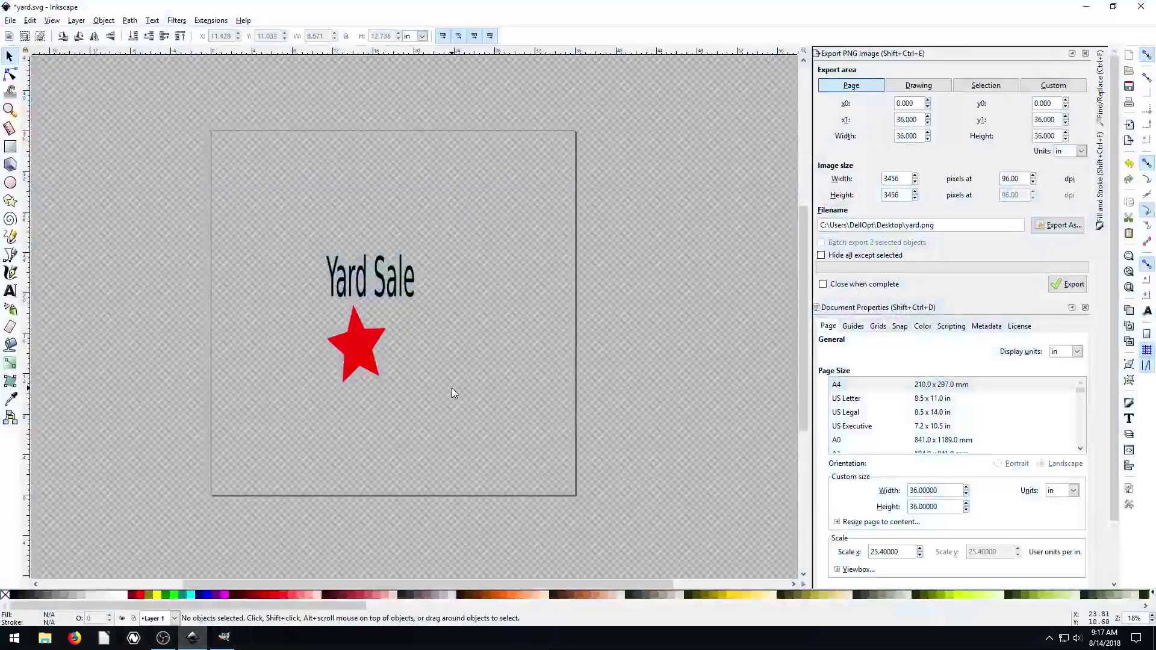
click(918, 85)
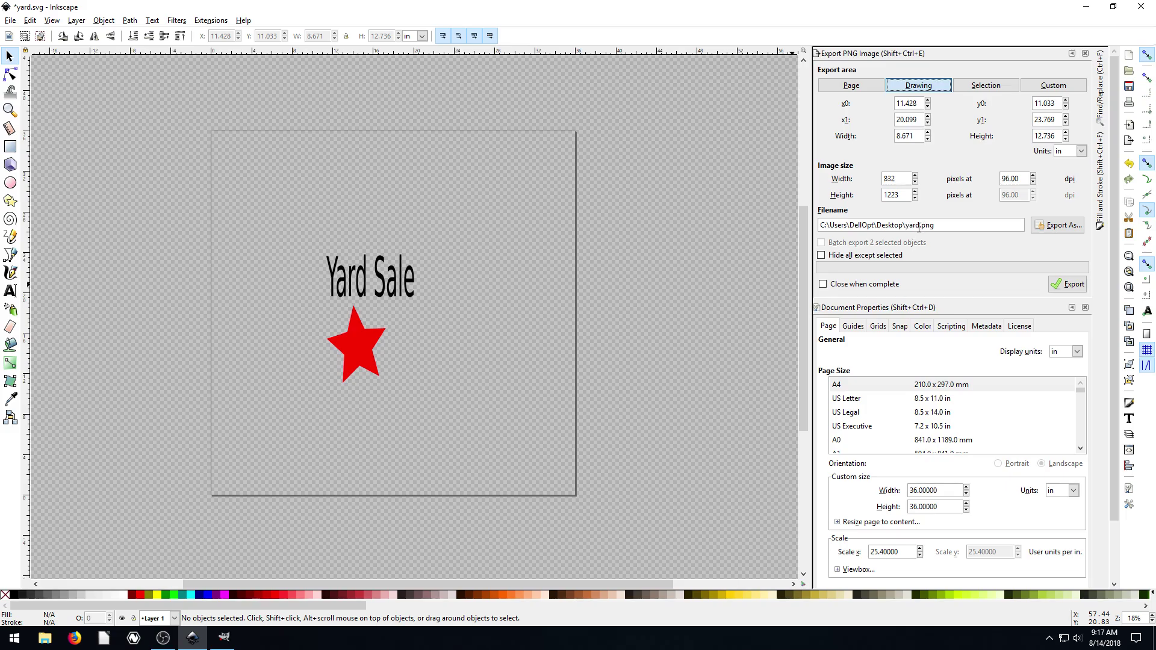
click(919, 228)
text(1)
click(1054, 282)
- Open the exported yard1.png from the desktop to check it: an 832 × 1223 px tight crop
click(1088, 7)
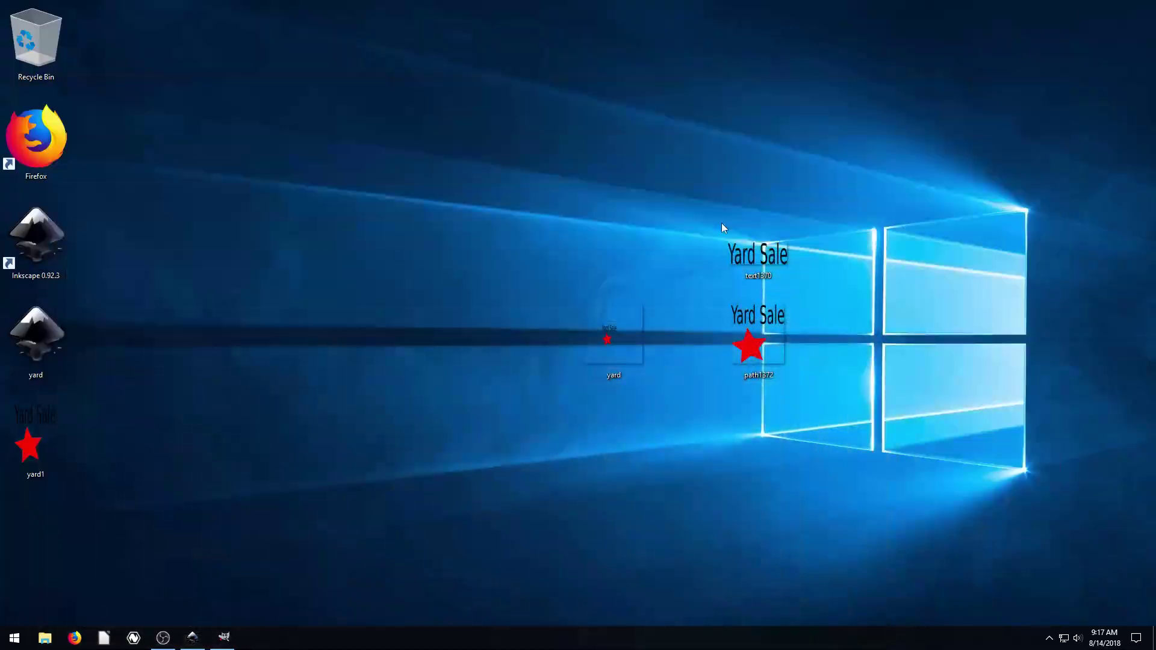
drag(30, 443, 542, 238)
double_click(505, 259)
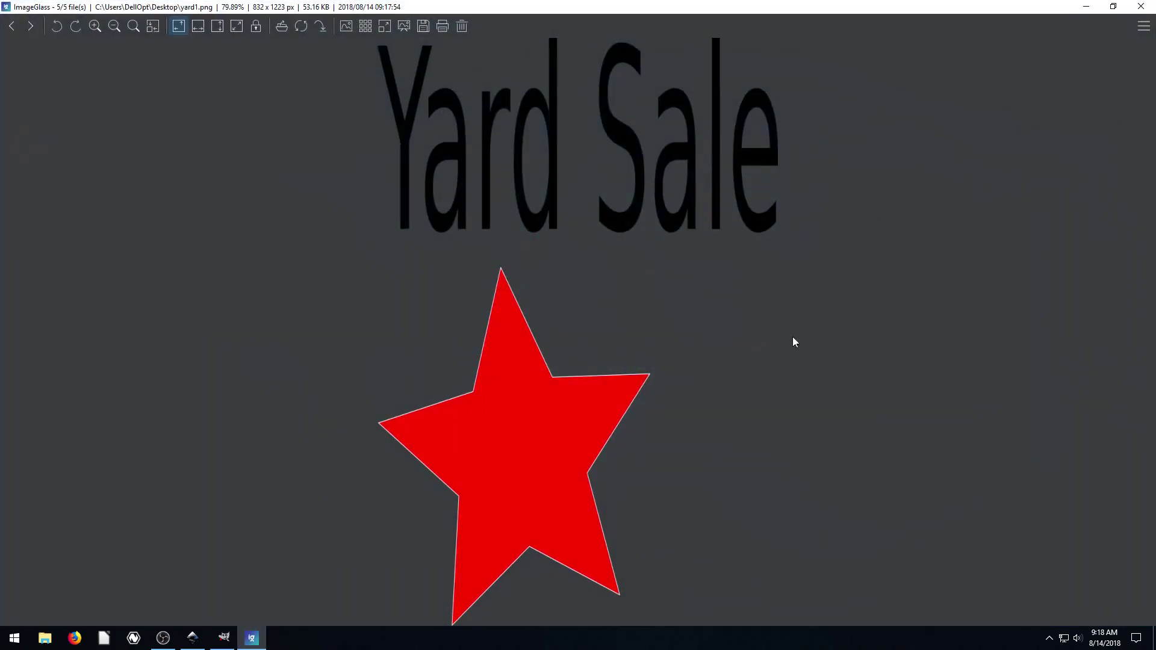
click(1142, 7)
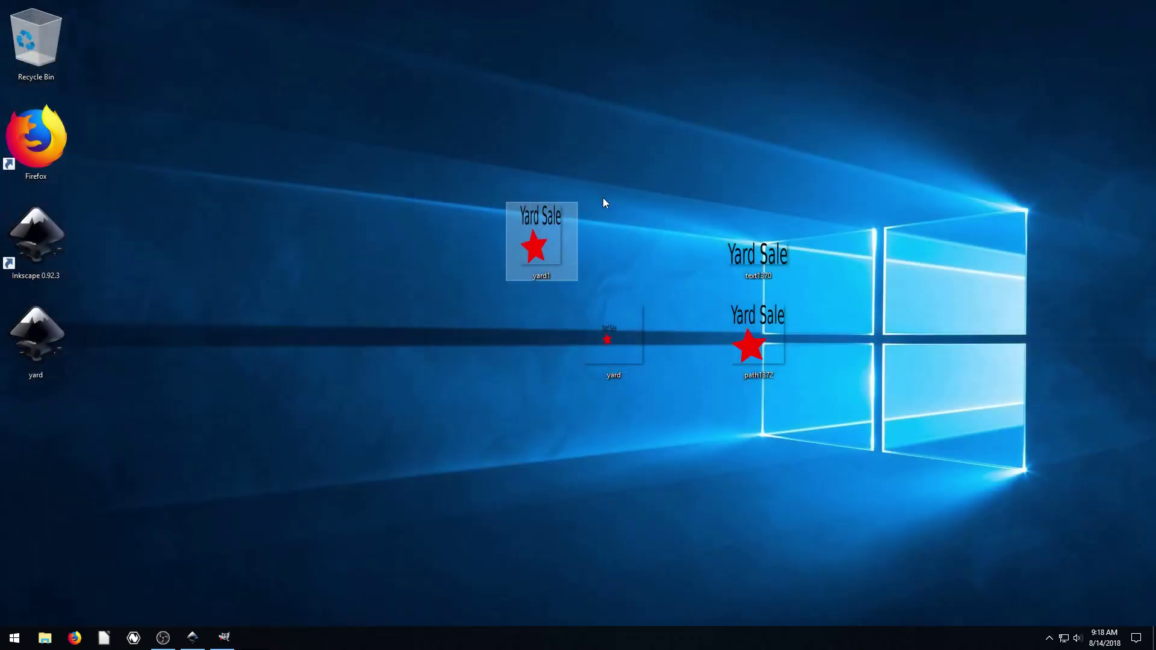
- Quit GIMP and return to the yard.svg window in Inkscape
click(221, 641)
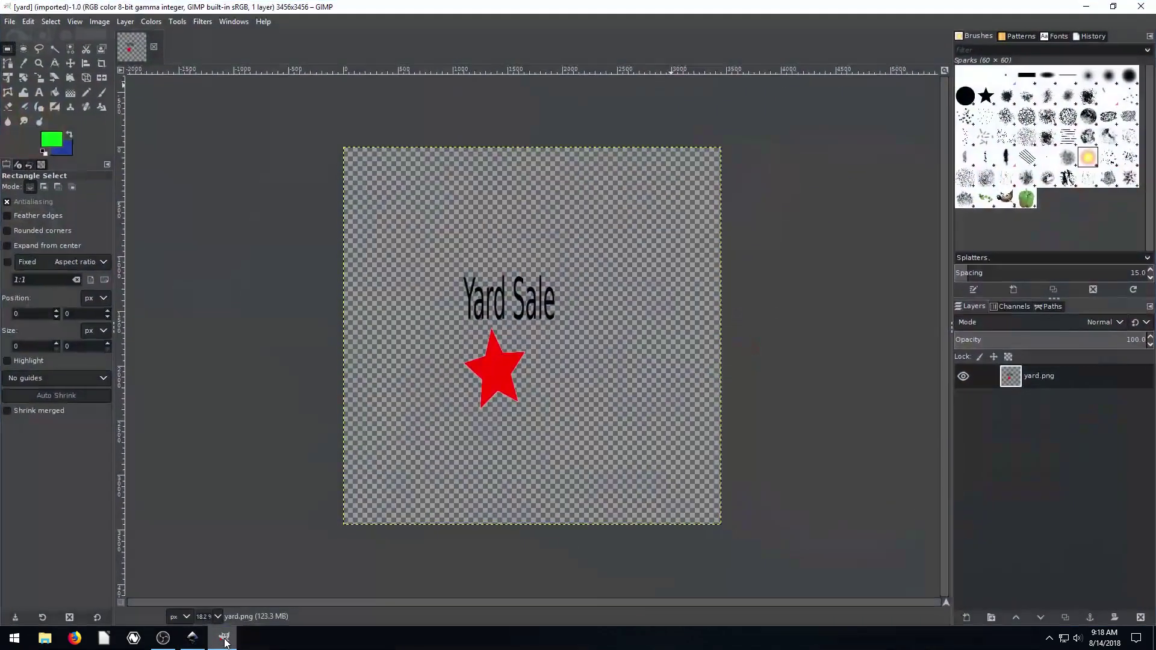
click(1148, 7)
click(193, 638)
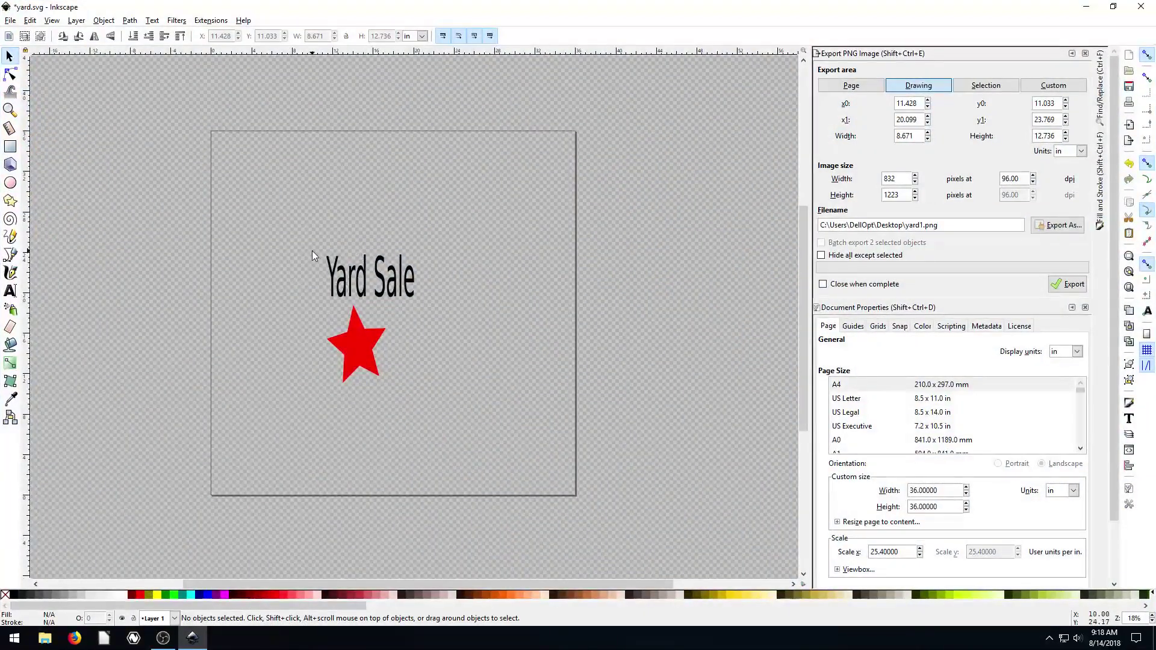
- Move the red star toward the page's lower-left corner
drag(260, 197, 477, 470)
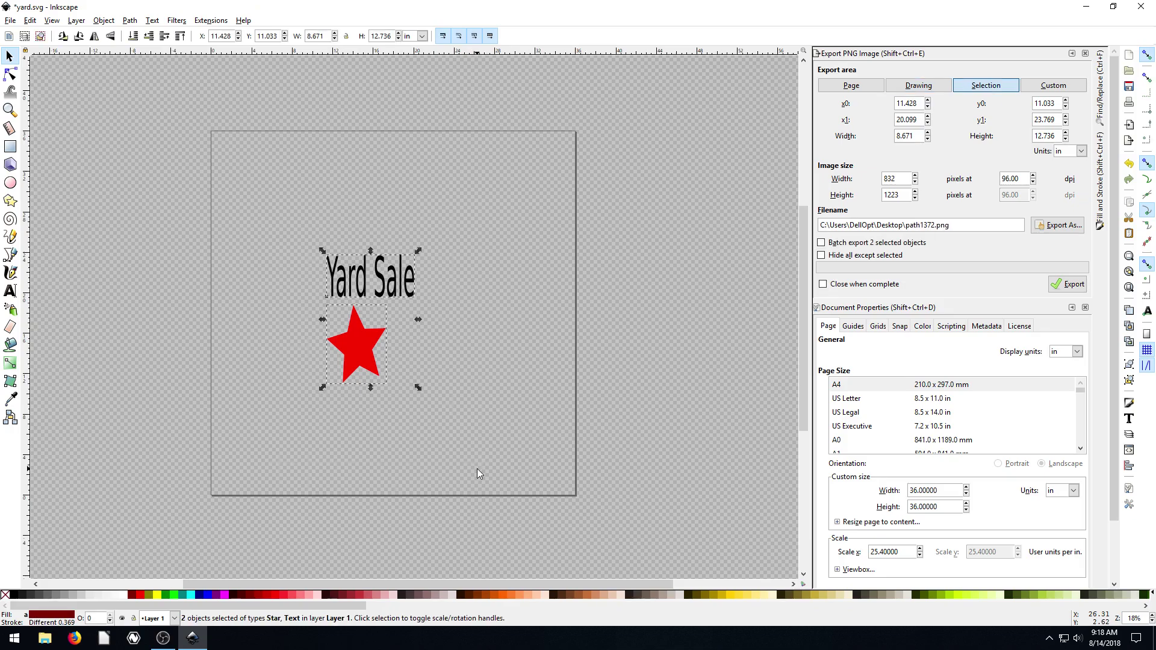
click(308, 298)
drag(345, 342, 242, 421)
drag(152, 196, 457, 485)
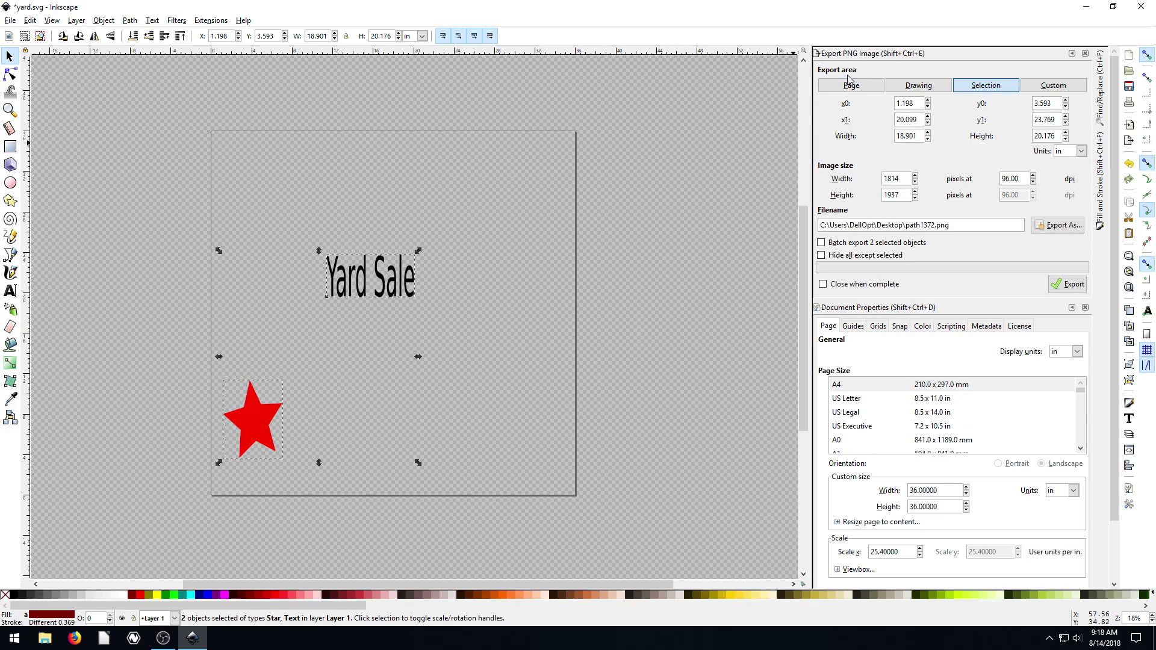
- Export the Yard Sale text alone as text1370.png (832 × 405 px), replacing the earlier file
click(681, 248)
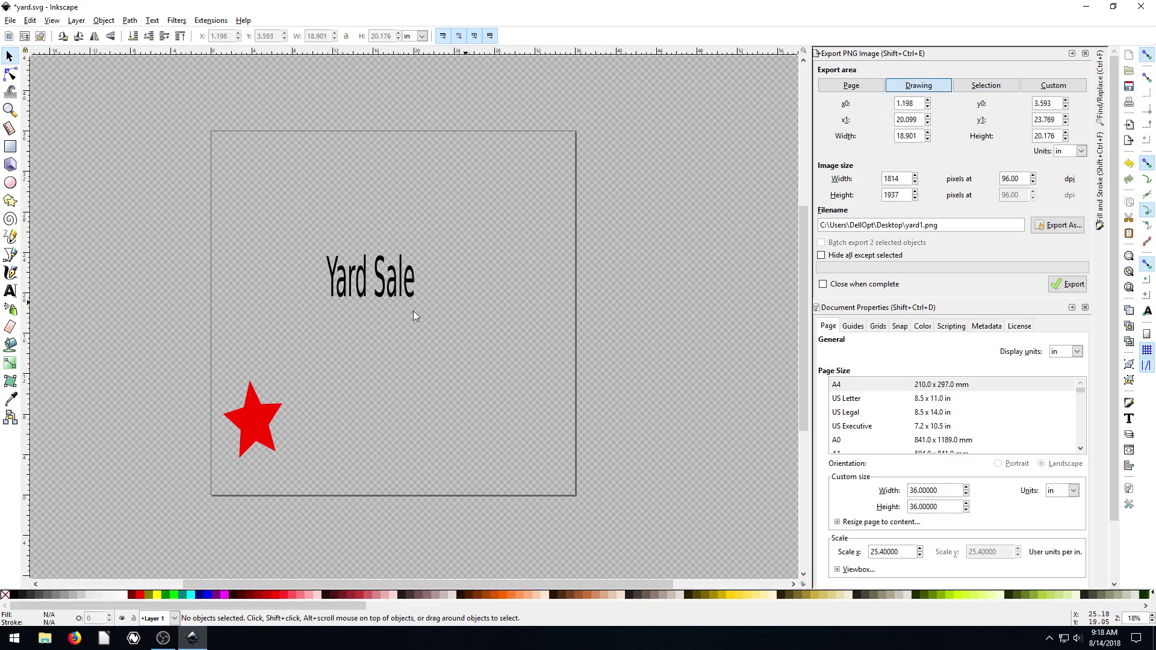
click(360, 283)
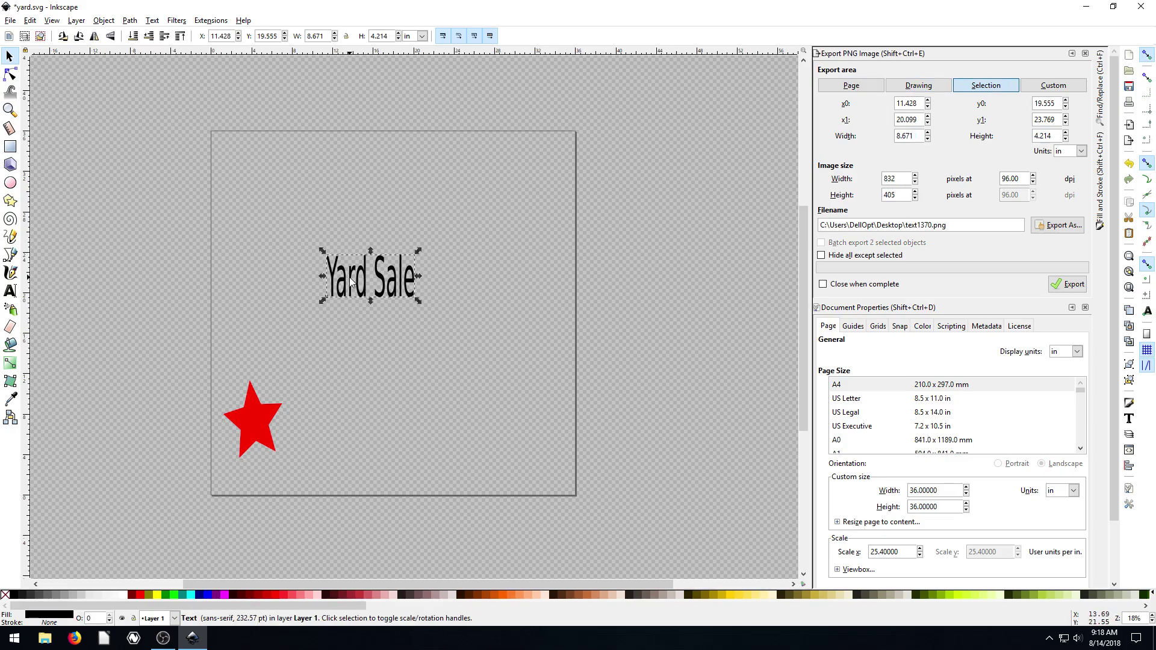
click(1073, 283)
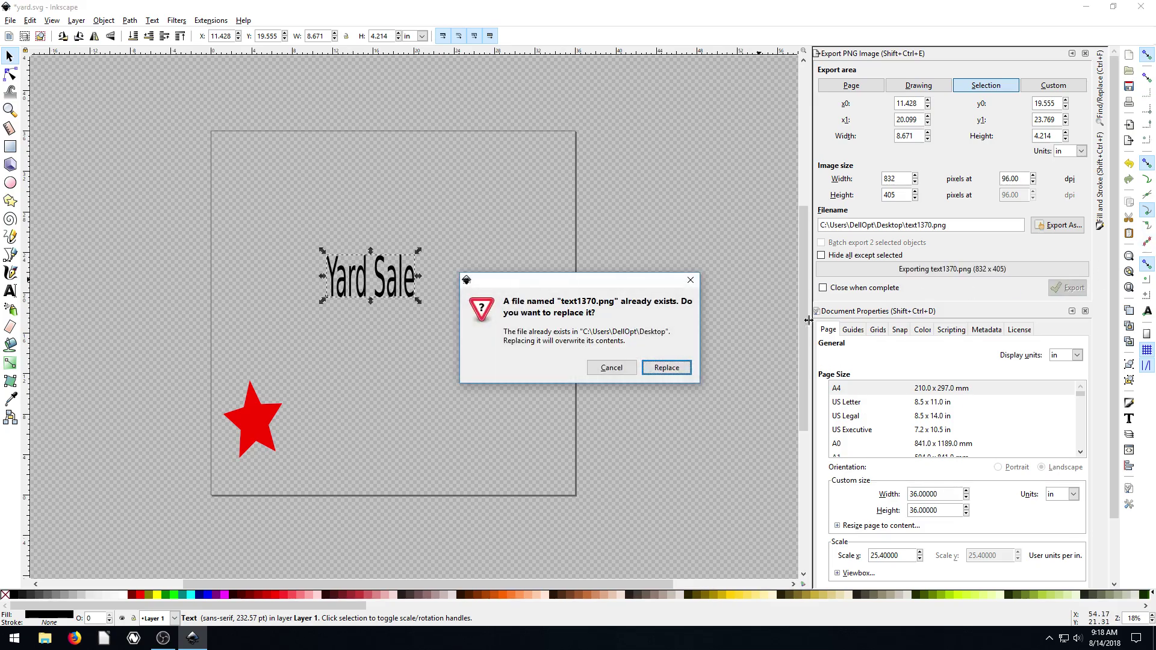
click(665, 368)
- Move the text1370 icon left on the desktop and open text1370.png to view it
click(1086, 6)
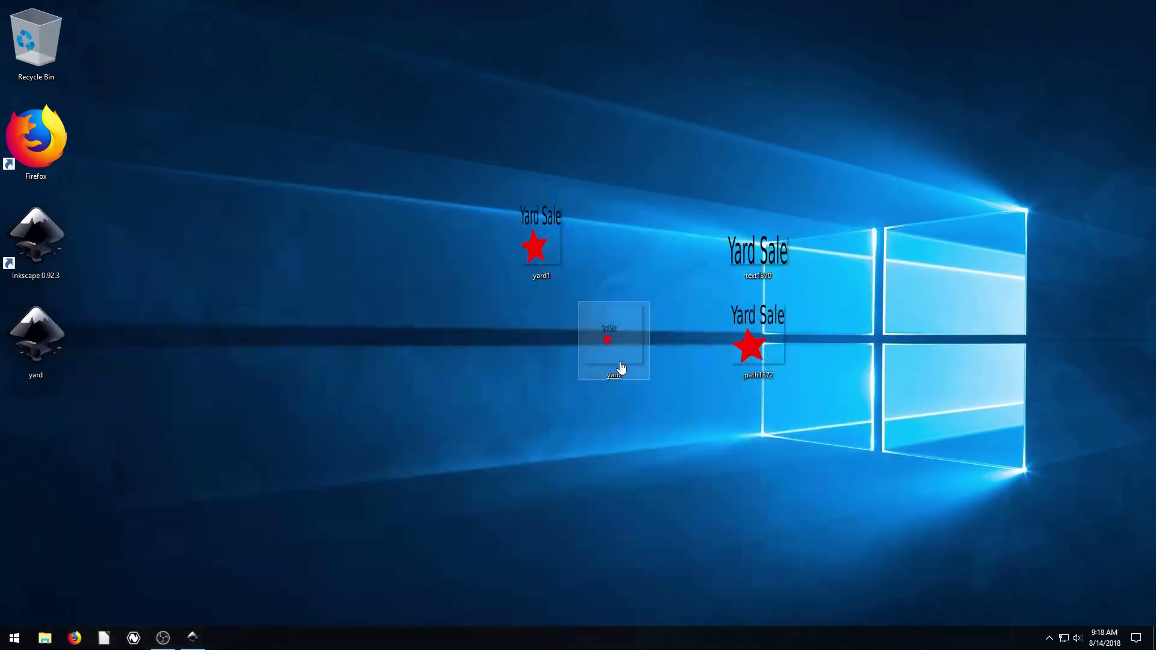
drag(758, 250, 325, 343)
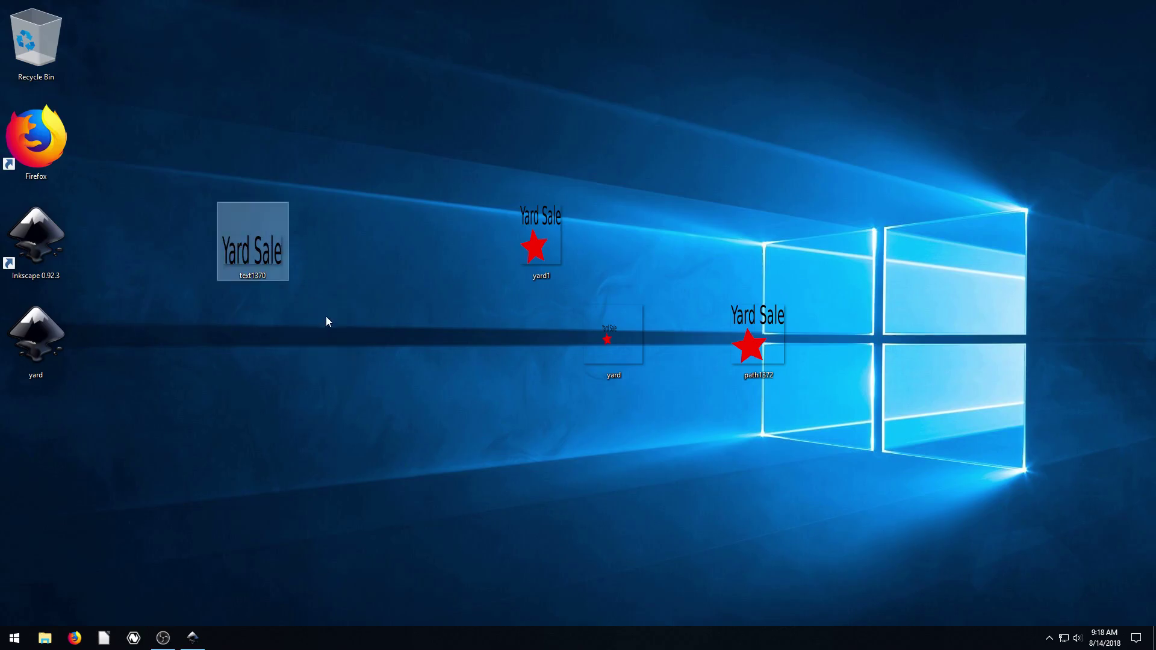
key(Return)
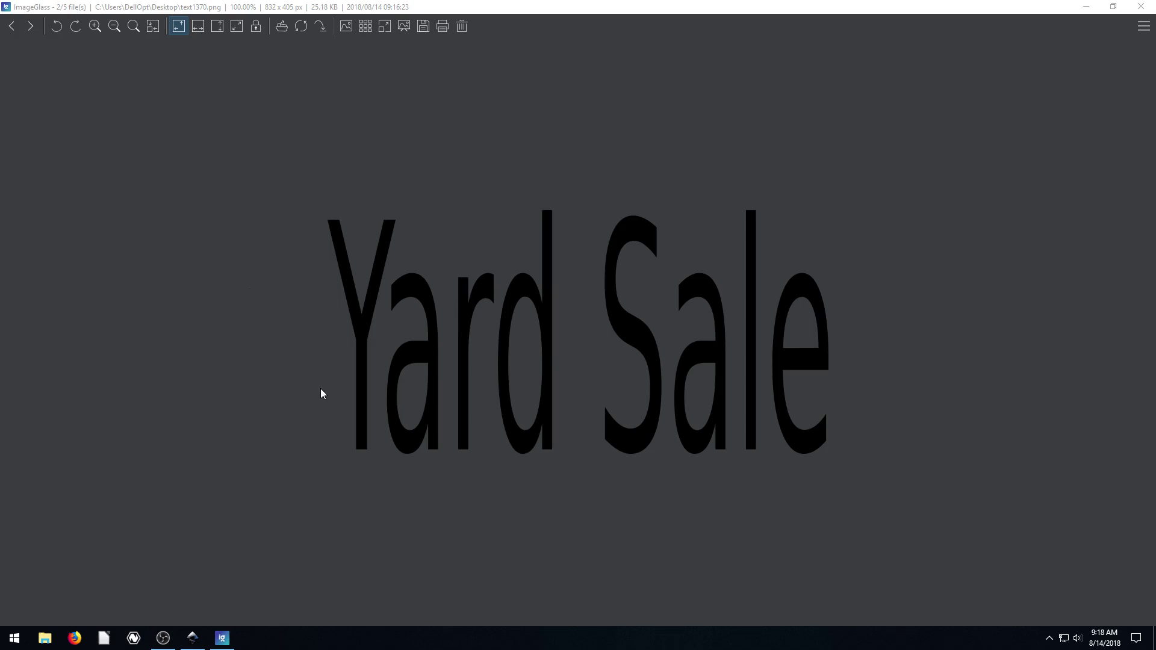
- Back in Inkscape, try the Page, Drawing, Selection and Custom export areas
click(1141, 7)
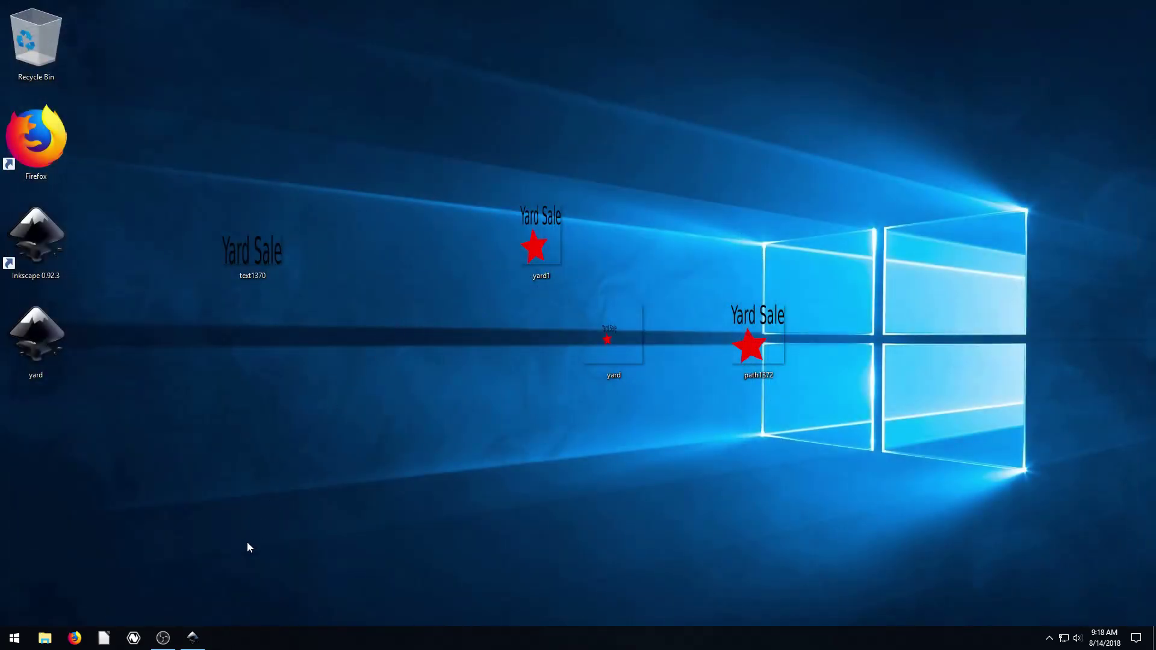
click(193, 638)
click(851, 85)
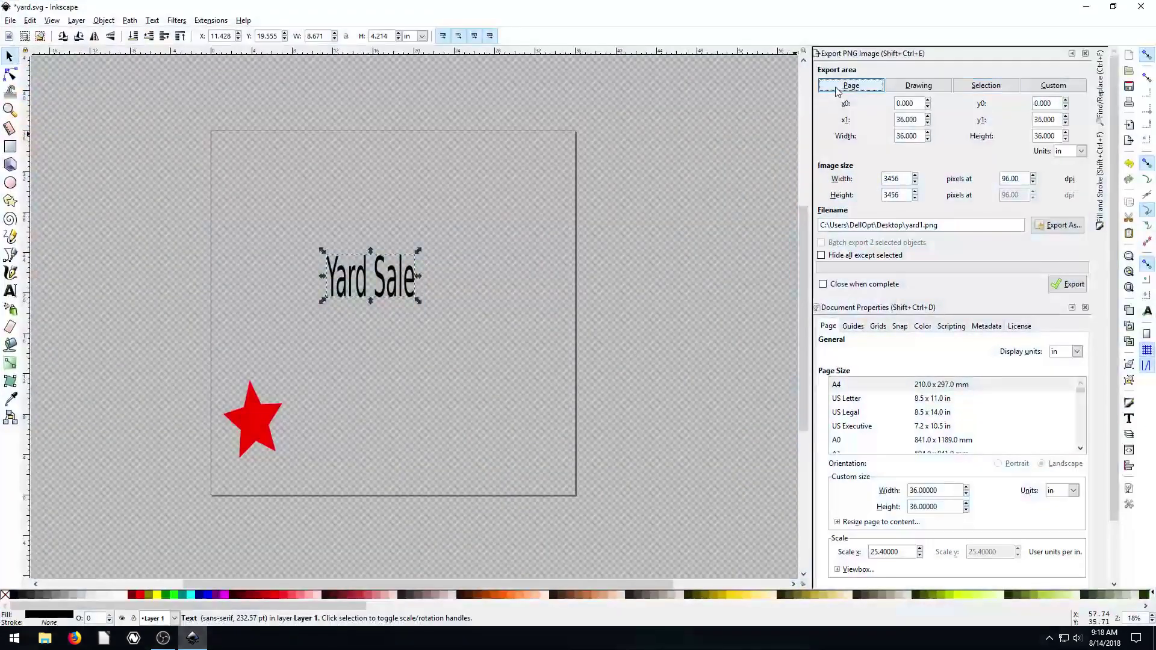
click(897, 87)
click(981, 87)
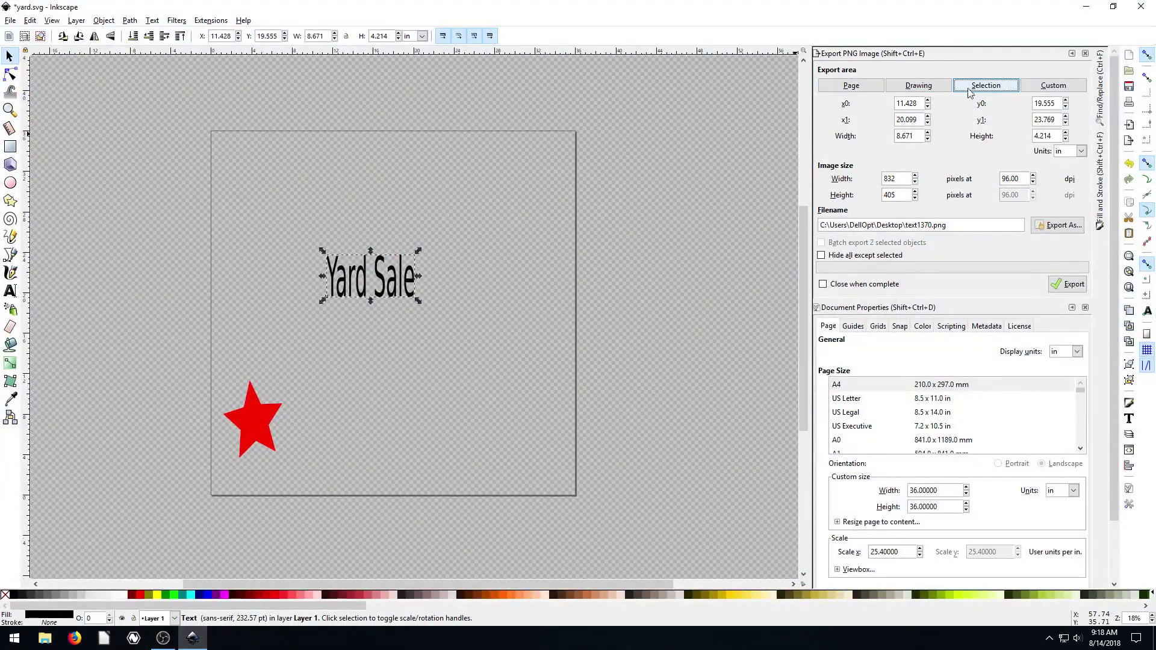
click(1060, 88)
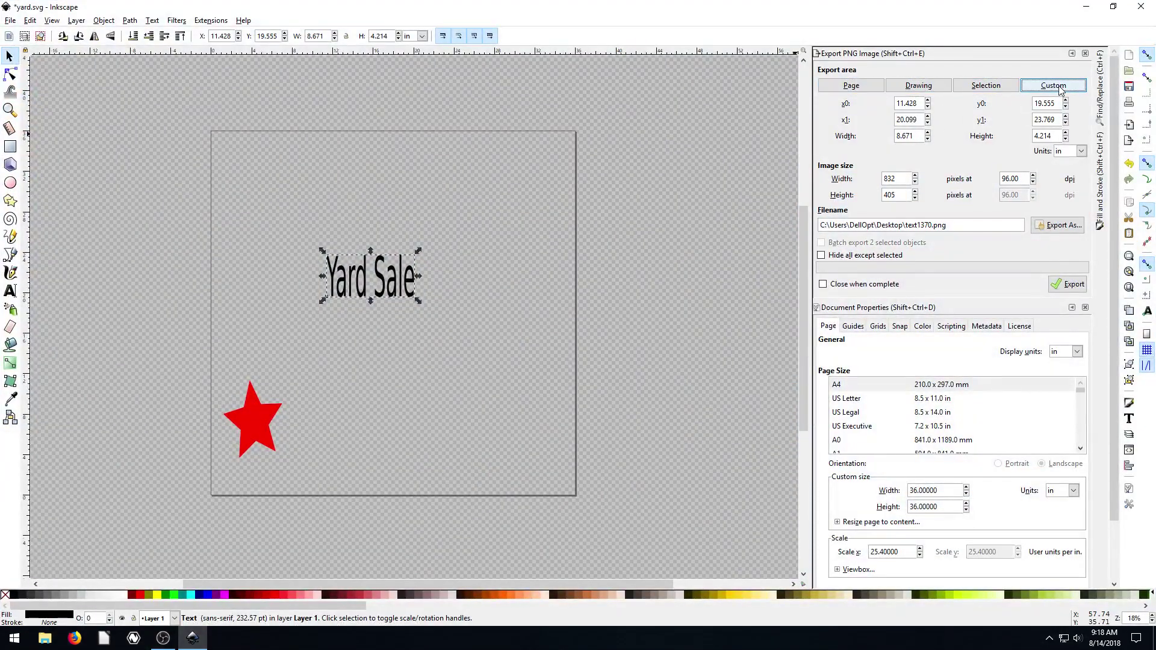
double_click(919, 106)
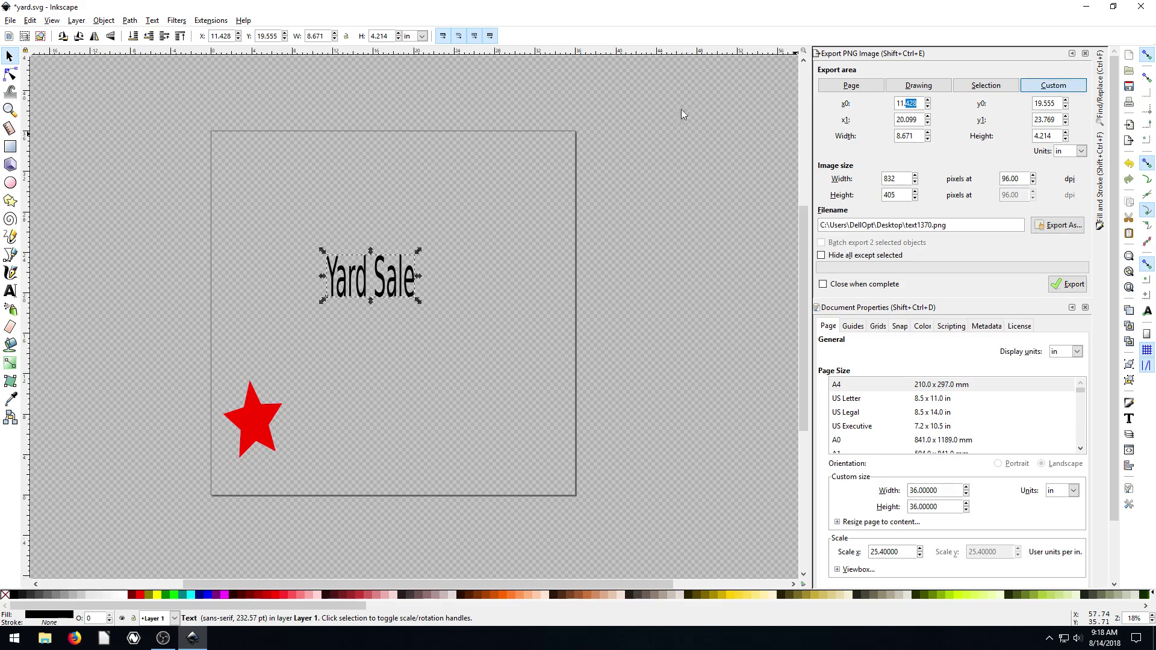
- Move the Yard Sale text off the page, up and to the right
click(334, 301)
drag(335, 301, 638, 245)
scroll(379, 332, right, 10)
scroll(379, 332, up, 2)
drag(412, 282, 608, 119)
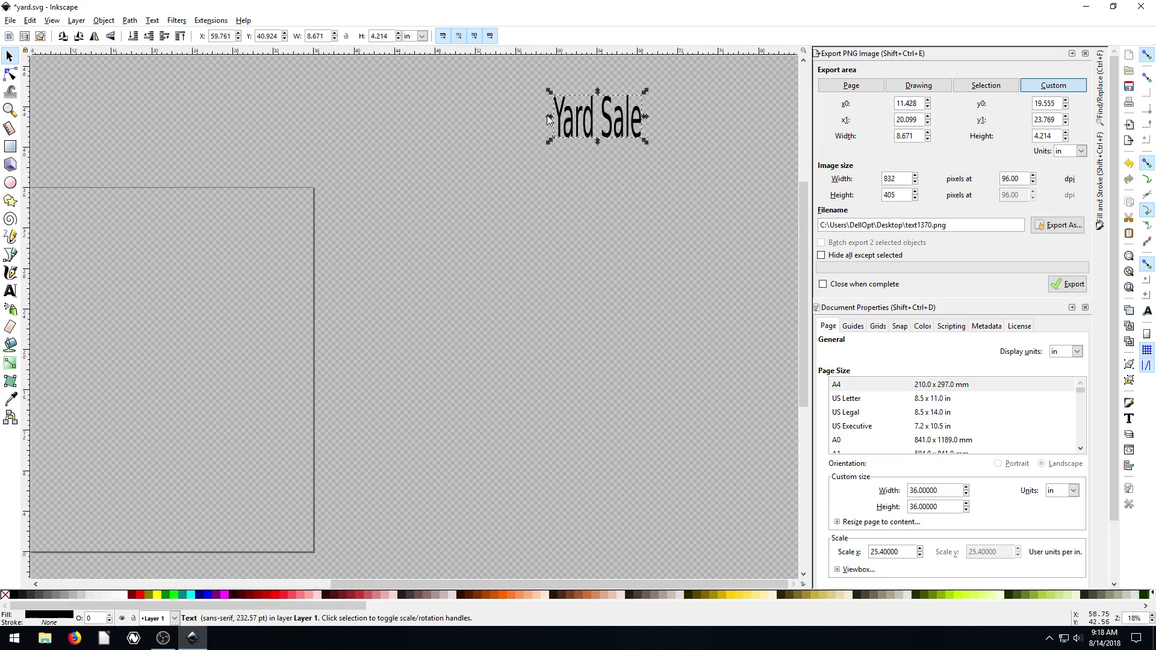
- Enter x0 as 20.088, then reset the export area to the 36×36 in page (3456×3456 px)
double_click(909, 104)
text(20.088)
double_click(912, 119)
click(852, 85)
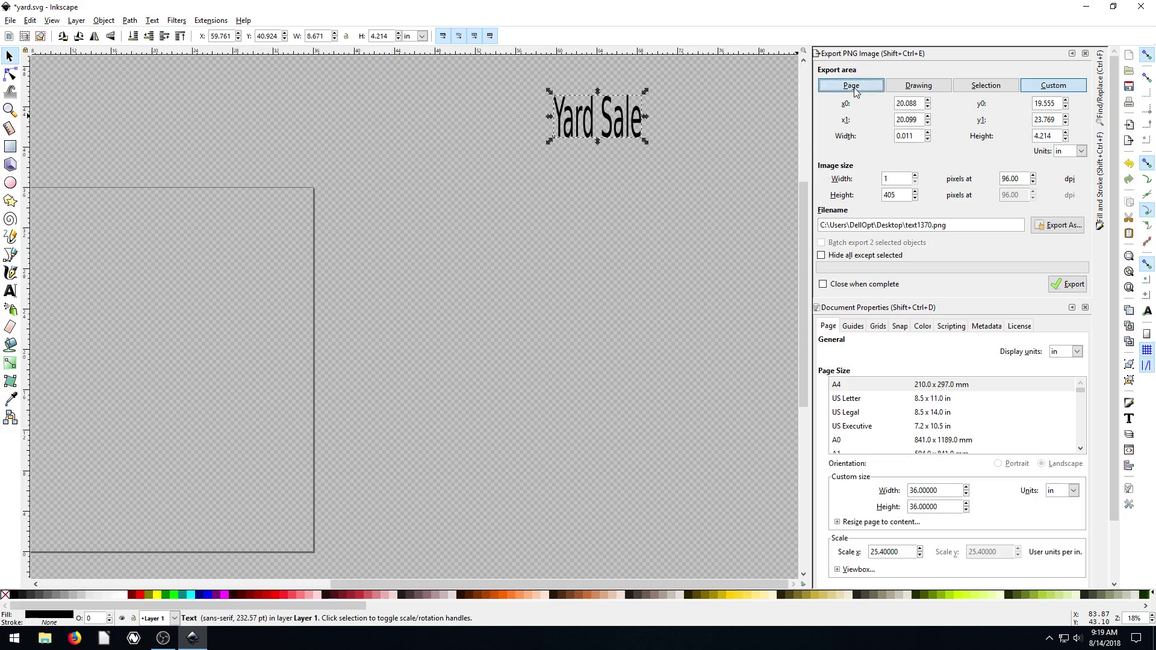
scroll(416, 313, down, 5)
scroll(416, 314, left, 8)
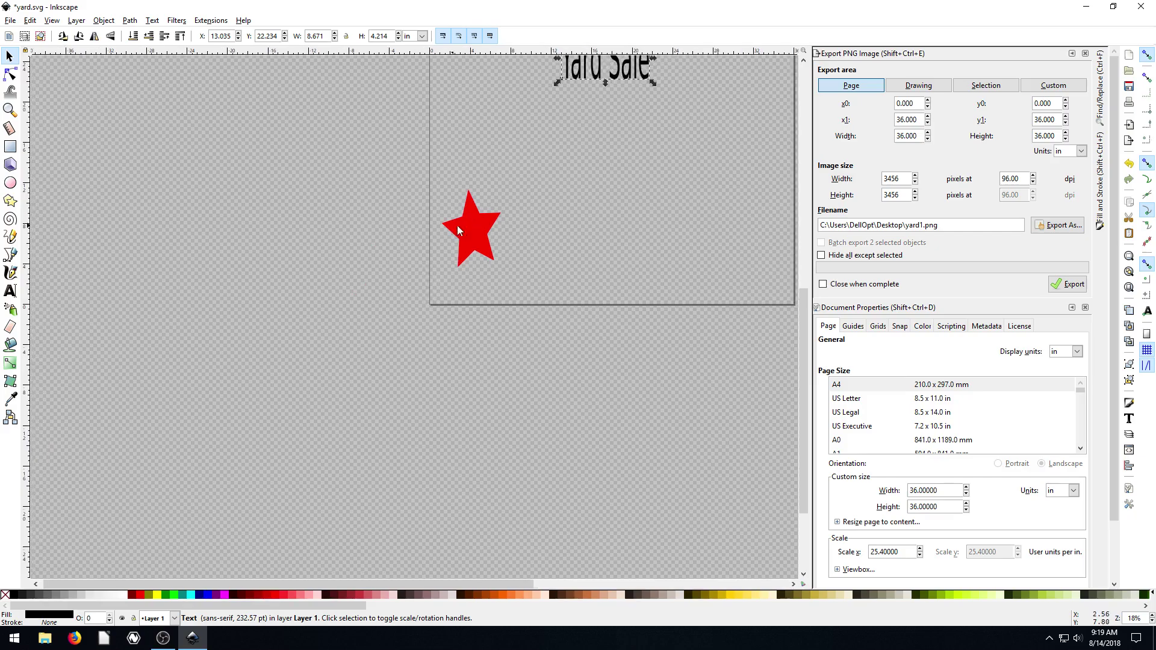
- Centre the red star beneath the Yard Sale text
click(458, 226)
scroll(596, 222, up, 5)
scroll(596, 223, left, 5)
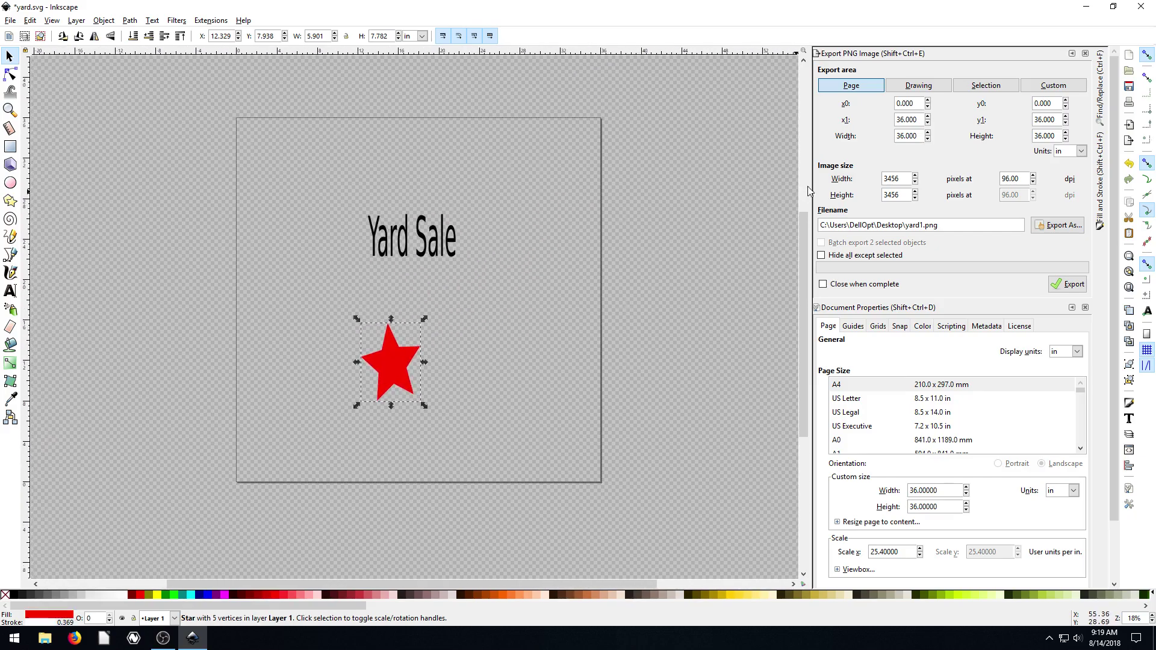
drag(404, 366, 436, 347)
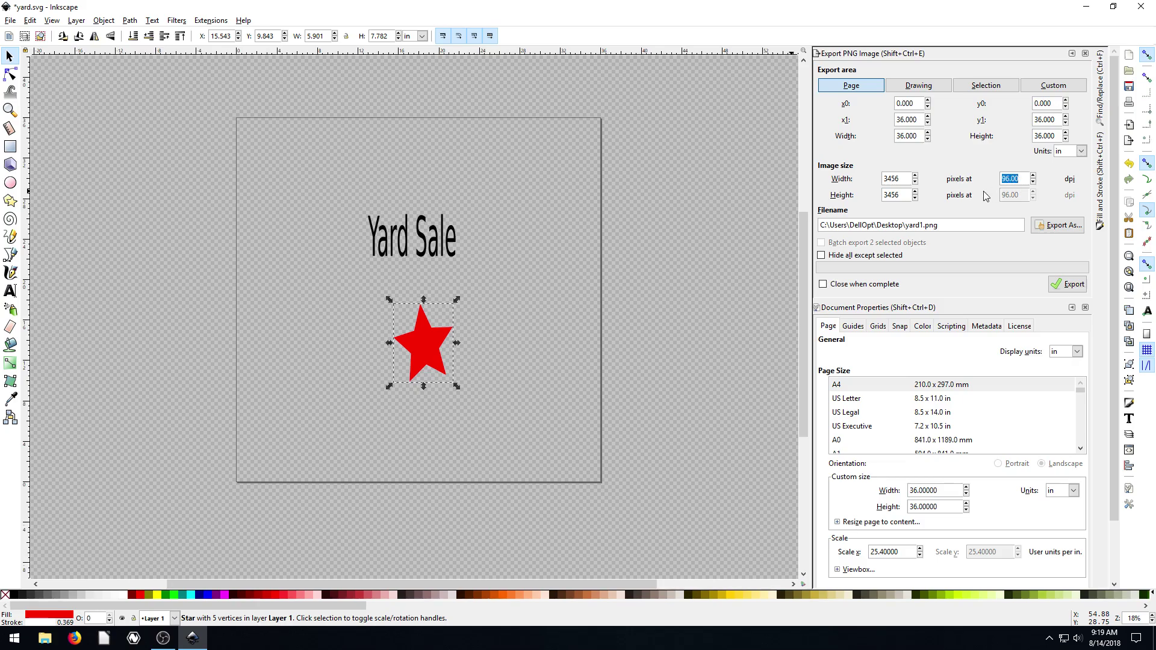
- Export the full page at 300 dpi as a 10800×10800 yard1.png, replacing the old file
text(150)
key(Return)
click(859, 97)
double_click(1014, 178)
text(300)
click(896, 179)
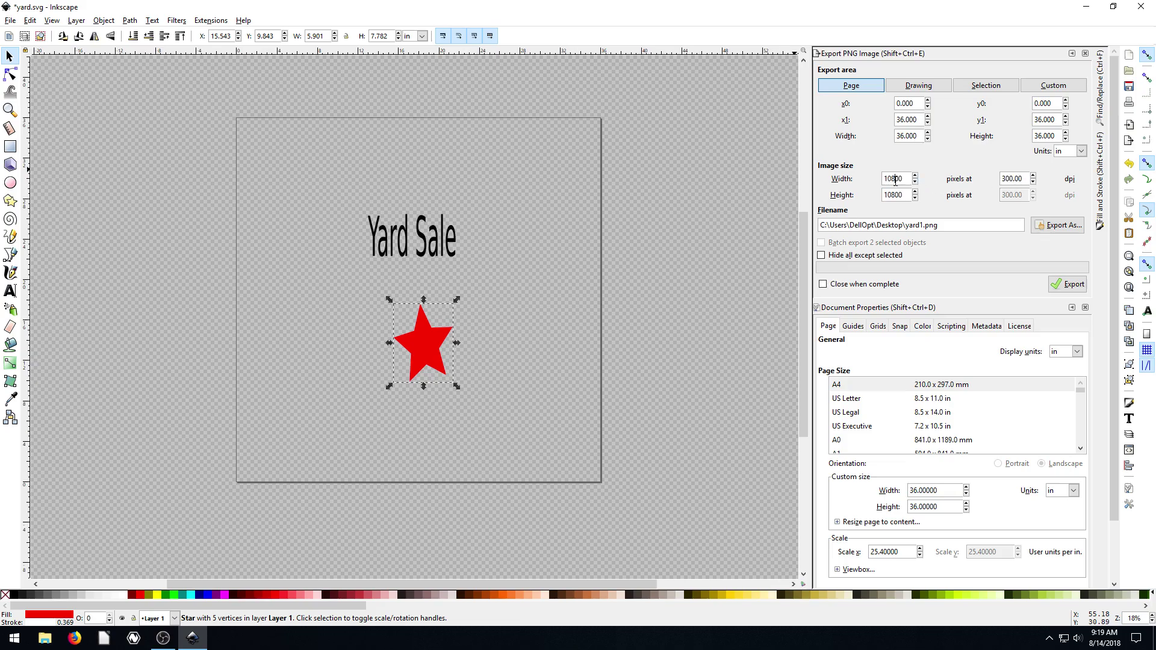
click(1069, 287)
click(657, 368)
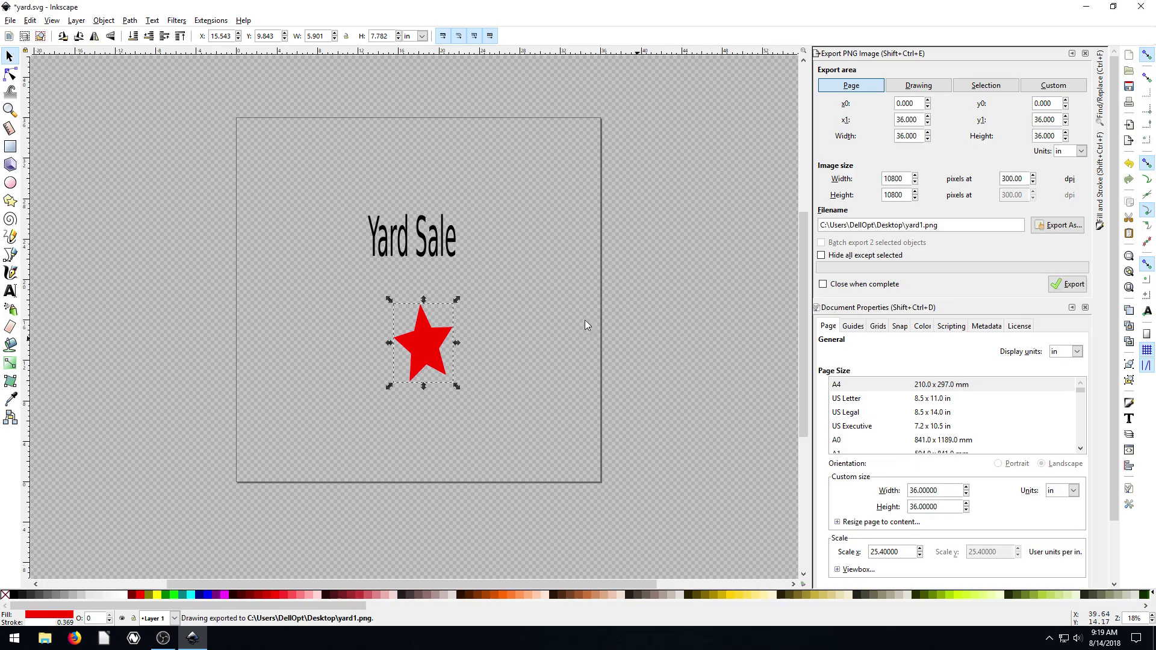
- View the new 10800×10800 yard1.png in ImageGlass
click(1087, 7)
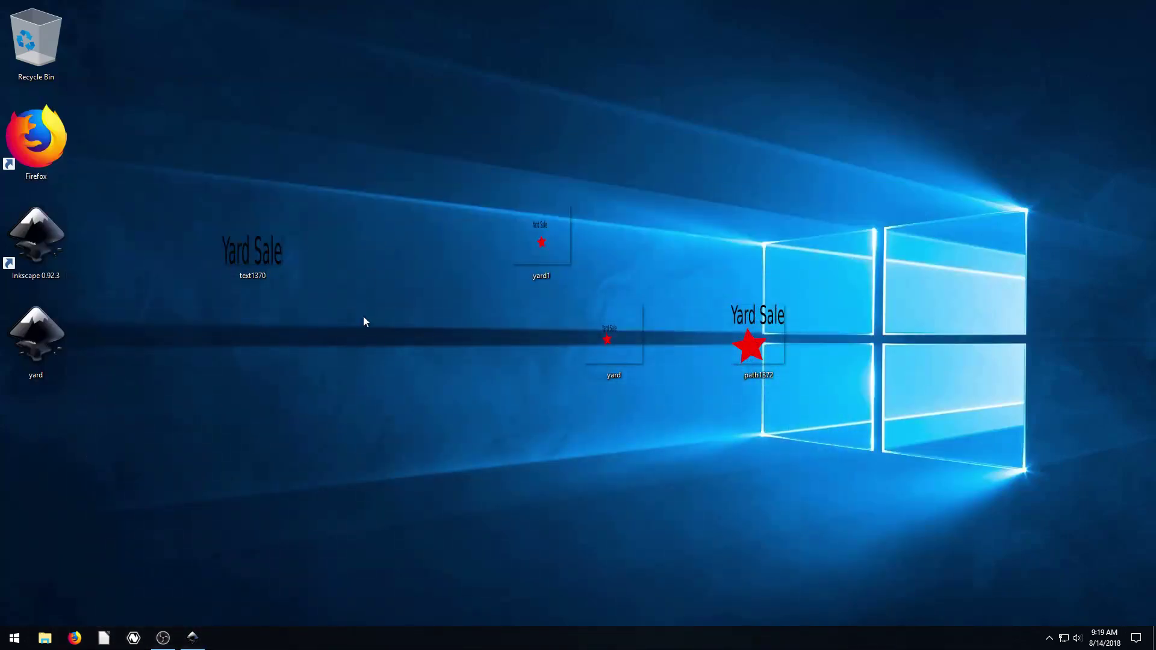
click(544, 256)
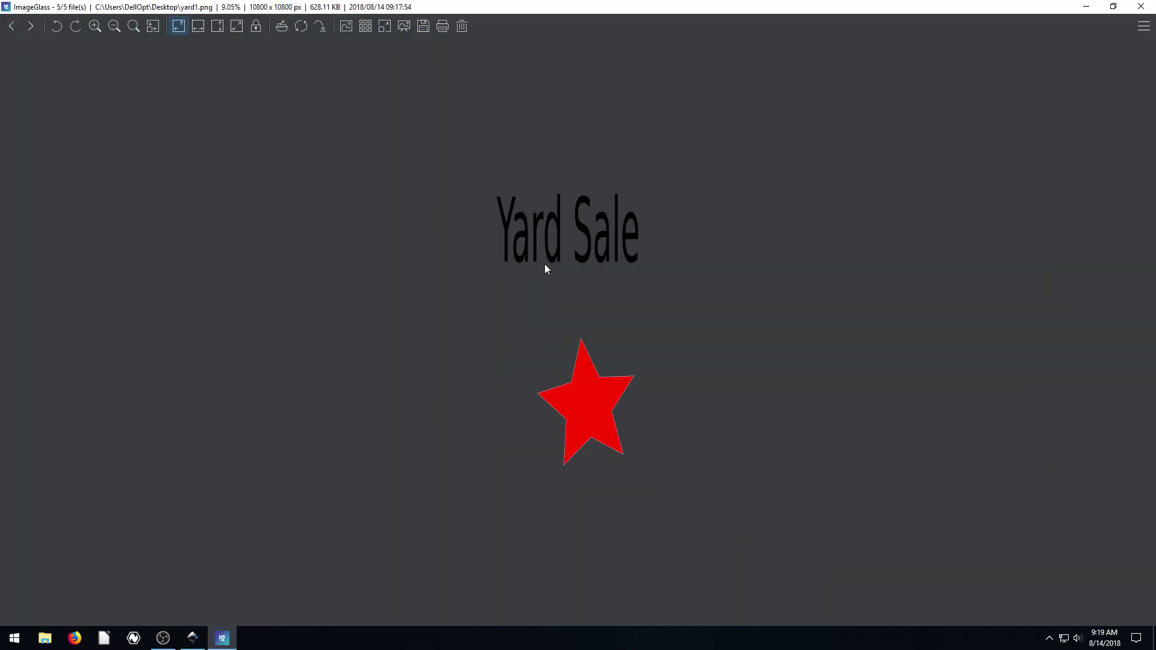
click(1141, 6)
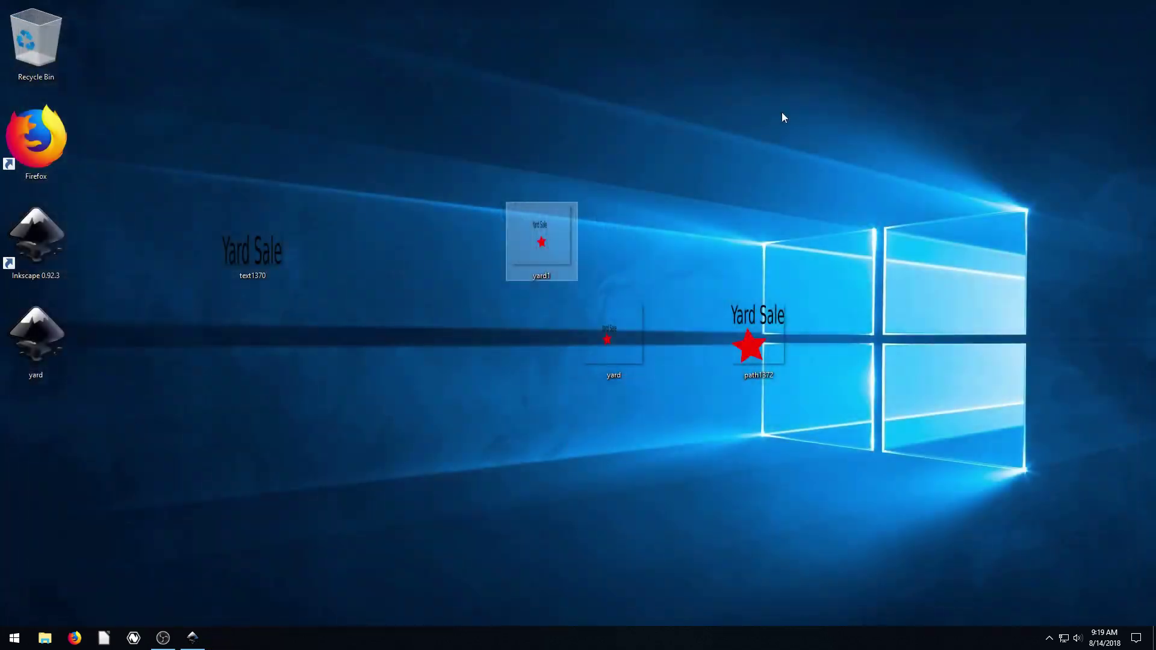
- Compare file sizes in Properties: yard1.png at 628 KB versus yard.png at 99.2 KB
right_click(550, 237)
click(588, 565)
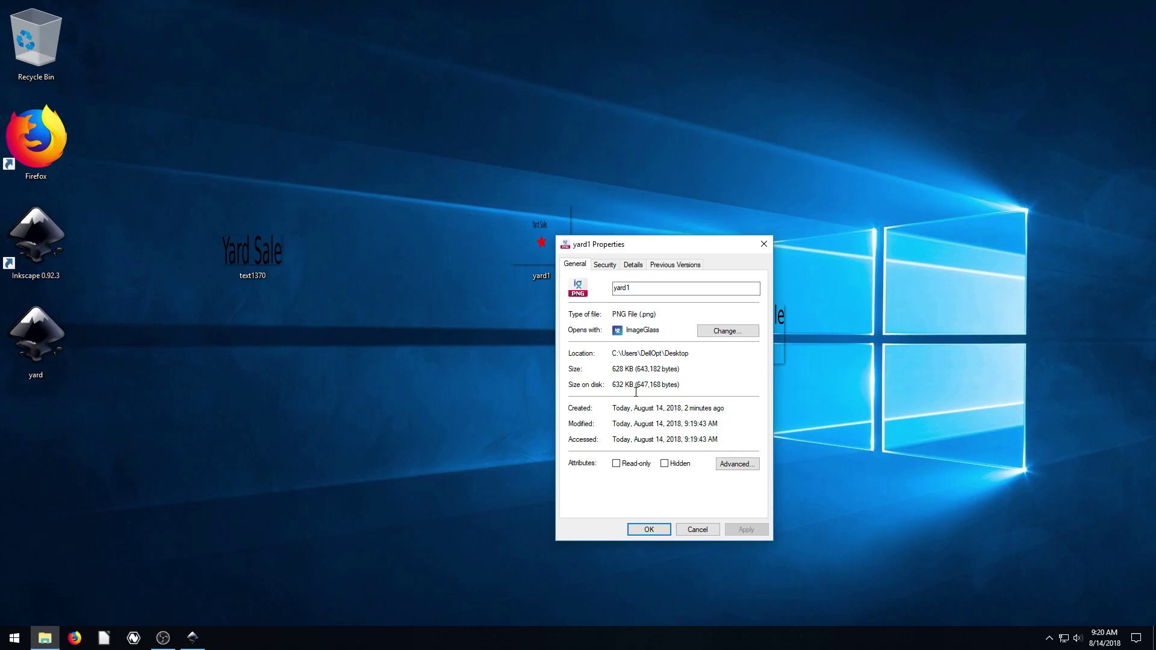
click(698, 530)
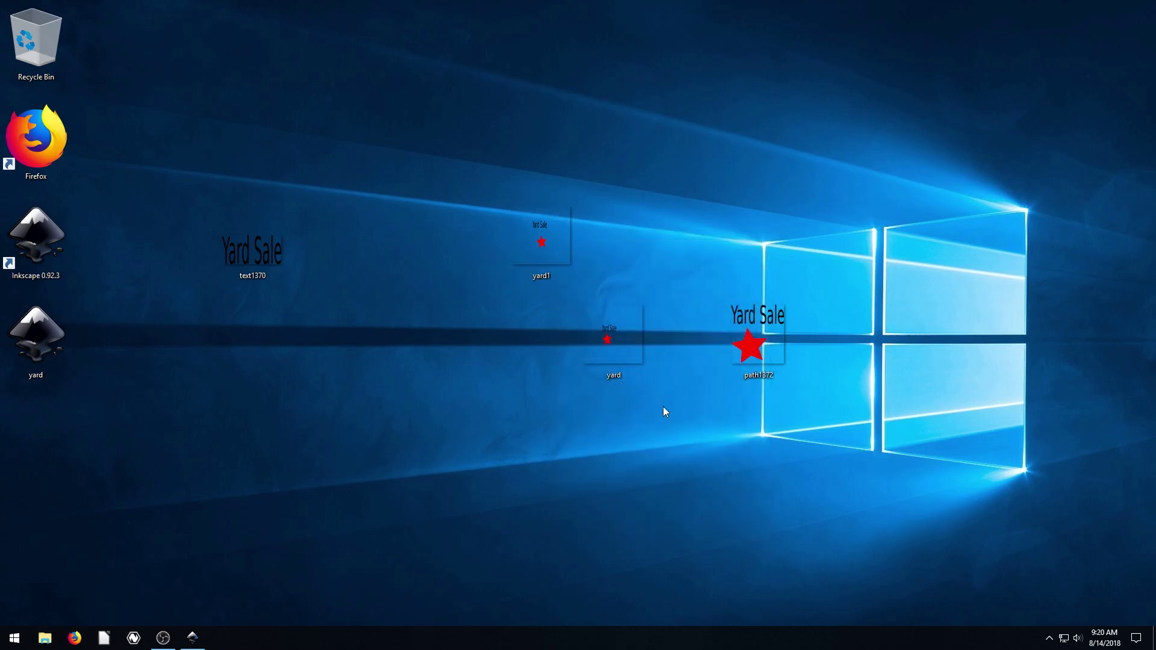
right_click(623, 342)
click(673, 332)
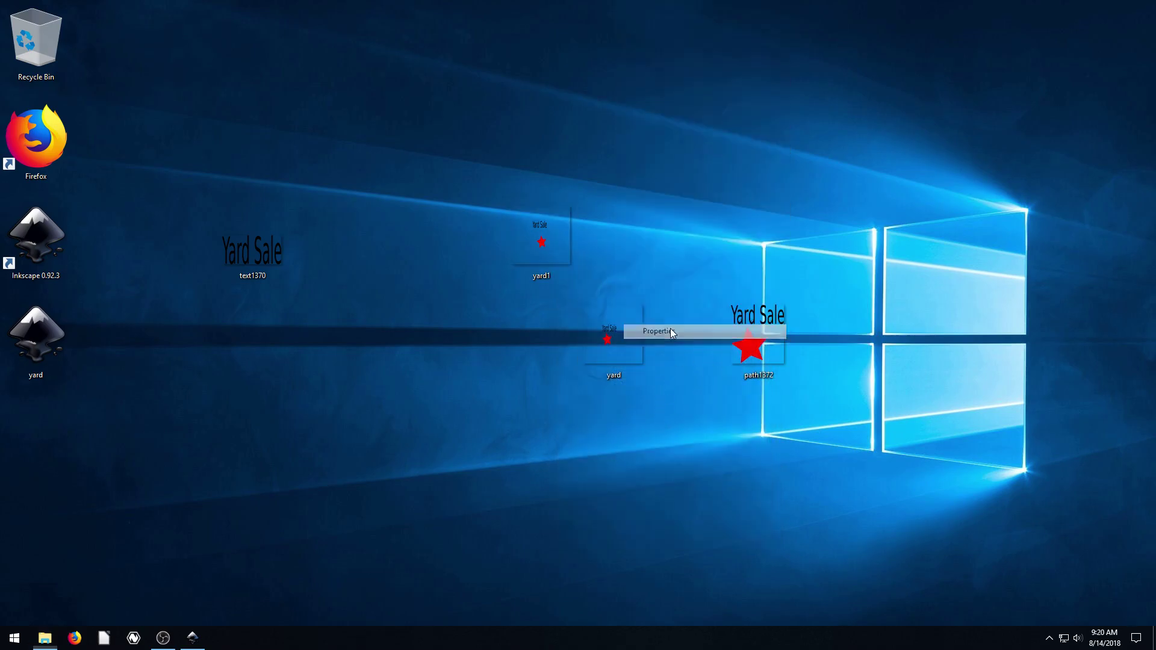
click(769, 609)
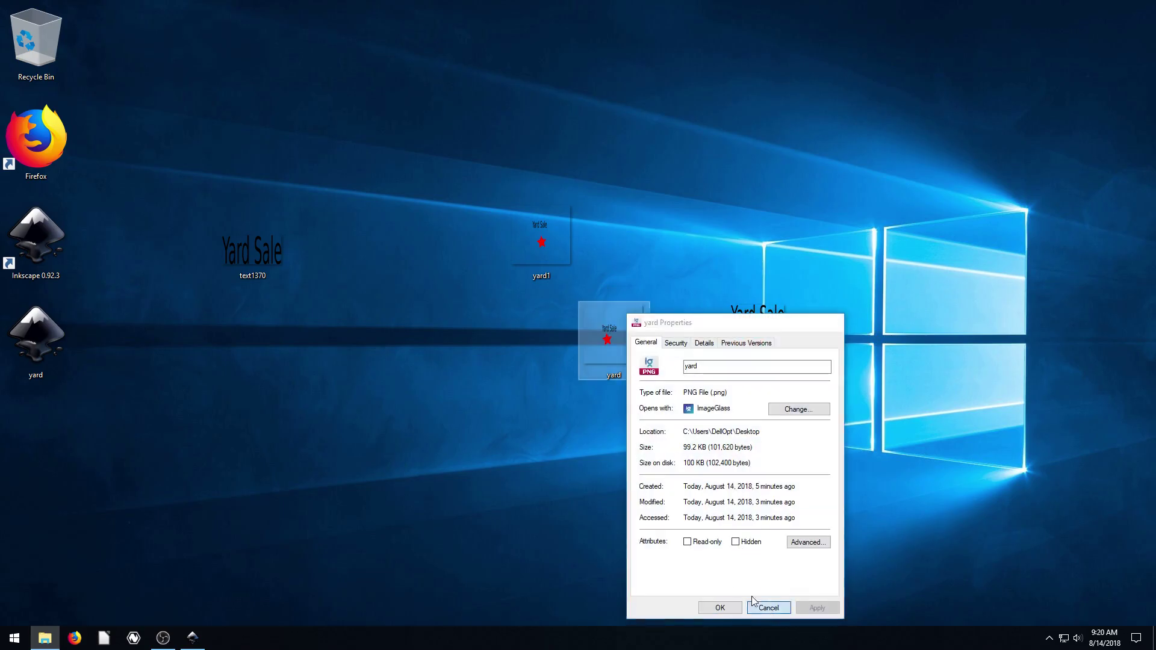
click(192, 638)
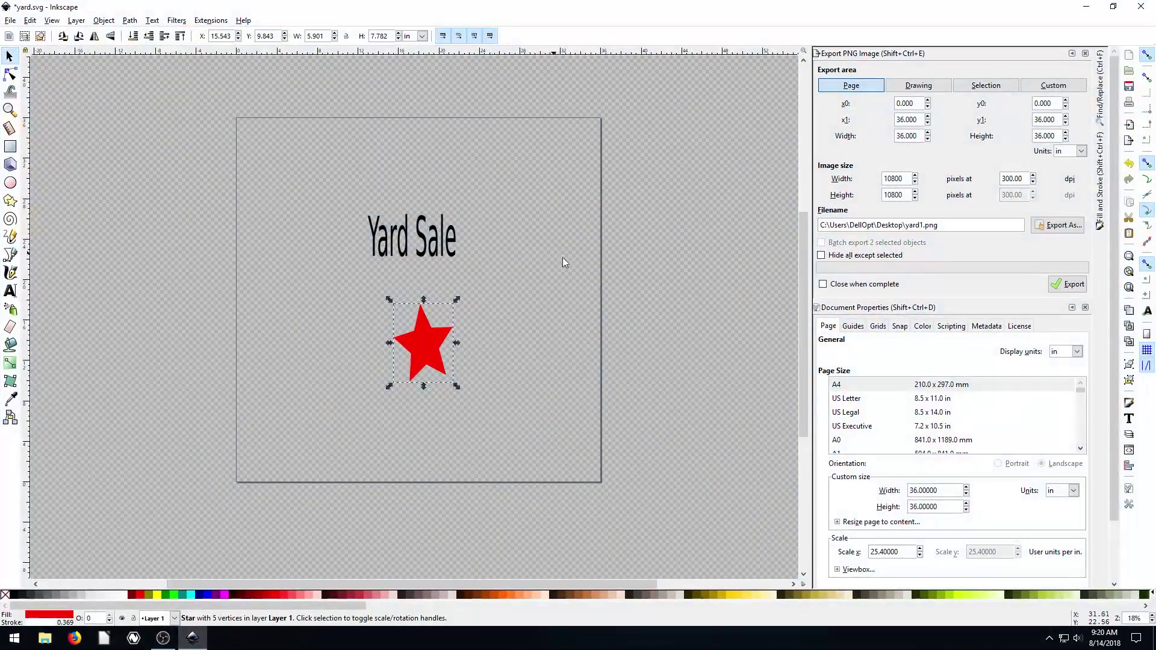
click(1002, 180)
double_click(1023, 180)
text(96)
key(Return)
click(722, 176)
drag(809, 294, 721, 283)
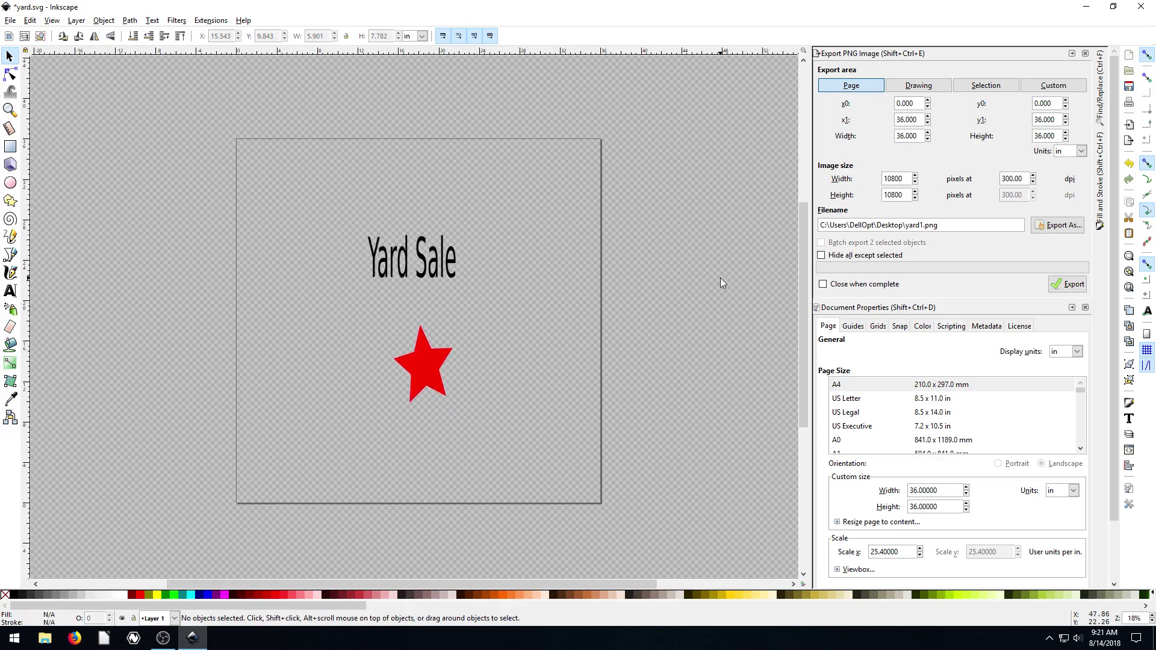